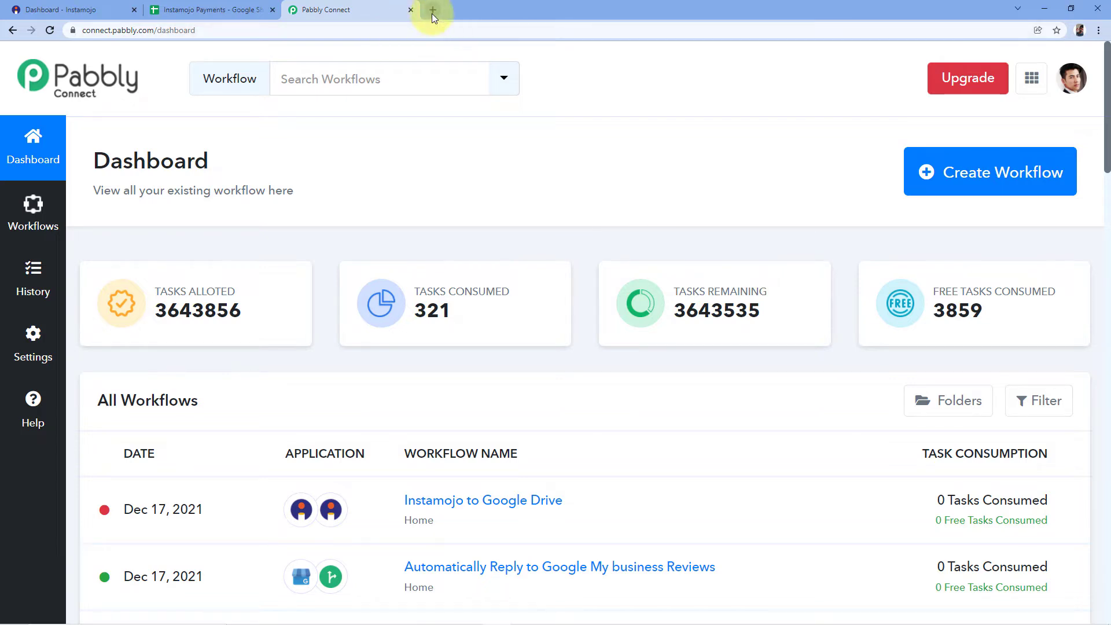
View the pabbly.com home page in a new browser tab and close that tab.
left_click(432, 13)
type("pabbly.co")
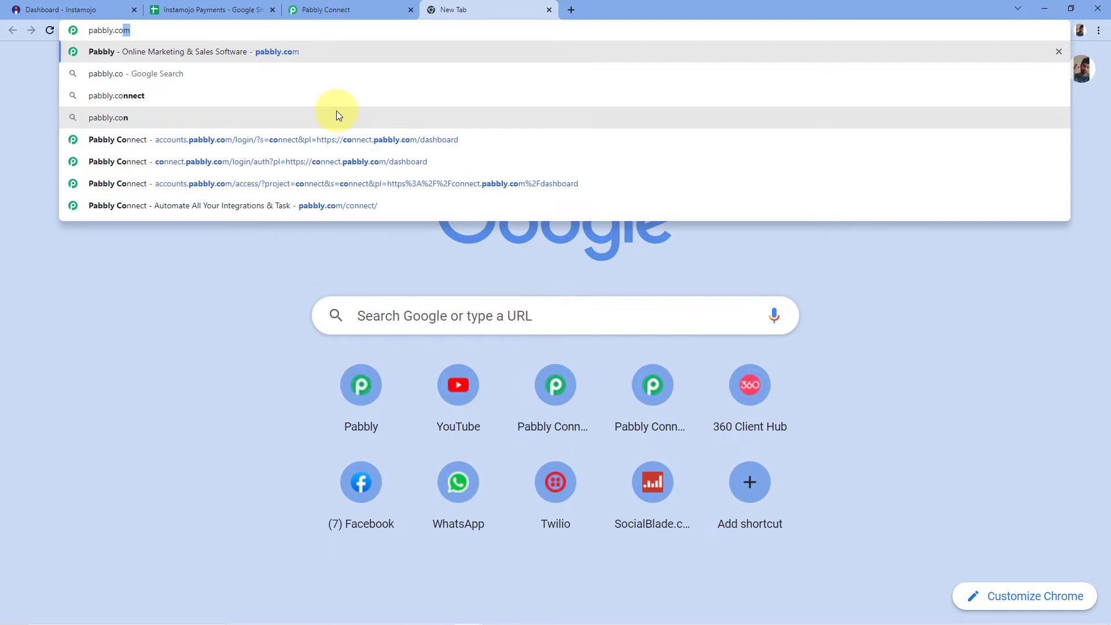
key("Return")
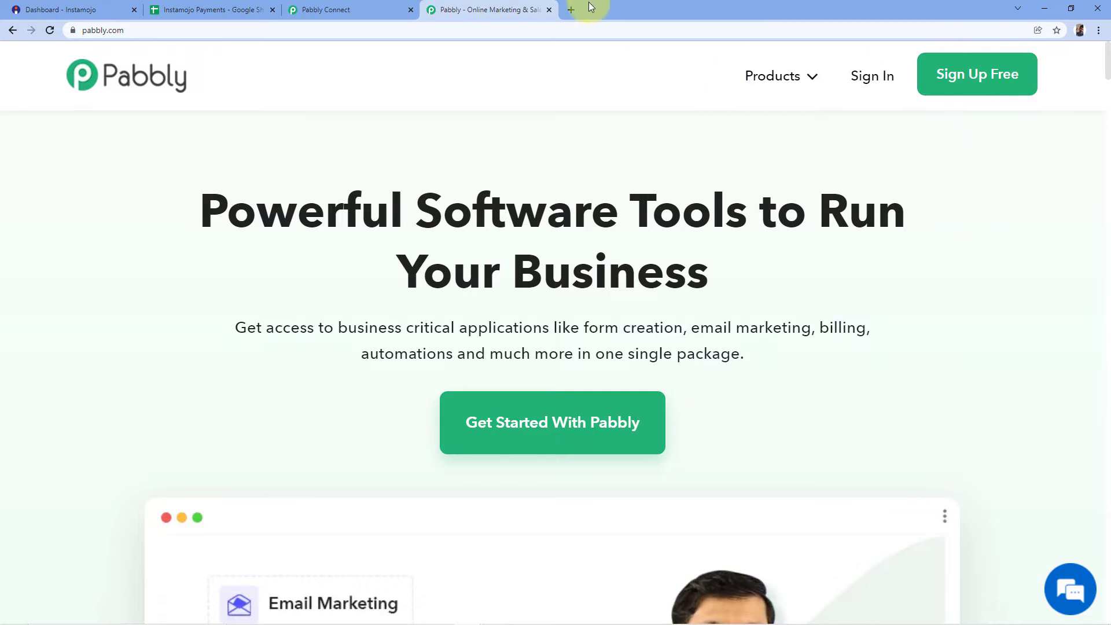
left_click(550, 9)
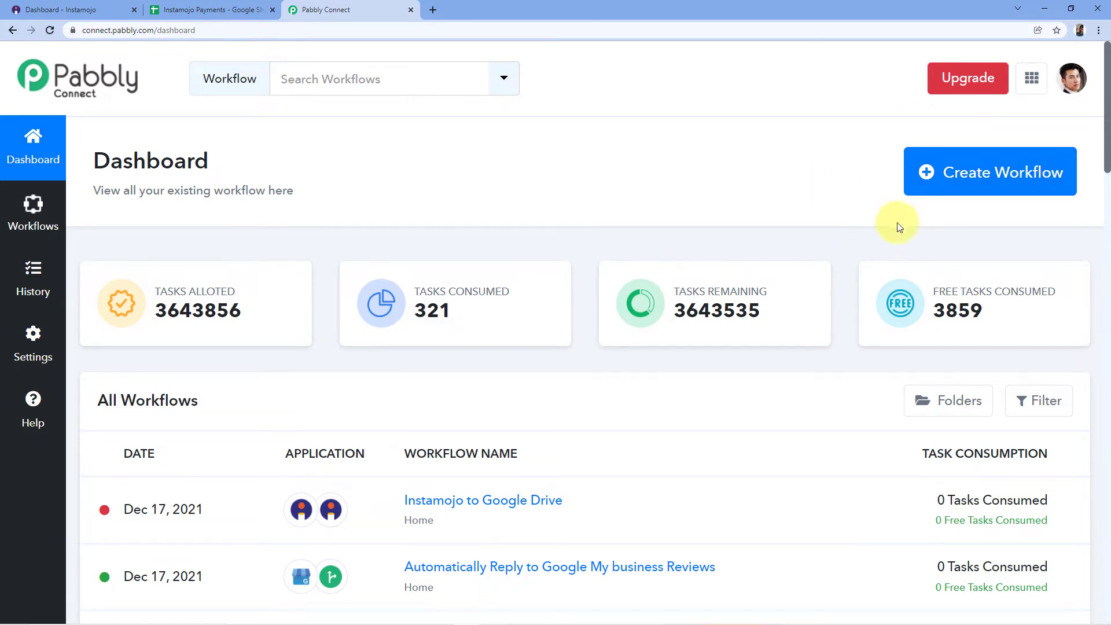
Create a new workflow named "Instamojo to Google Sheets".
left_click(926, 172)
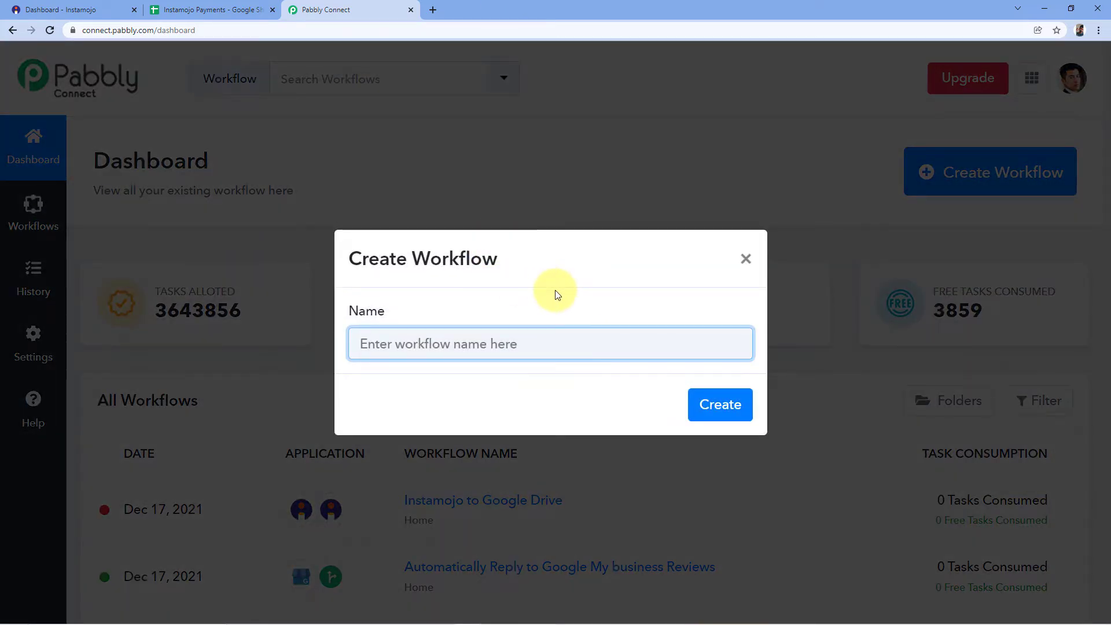
type("Instamojo to Google Sheets")
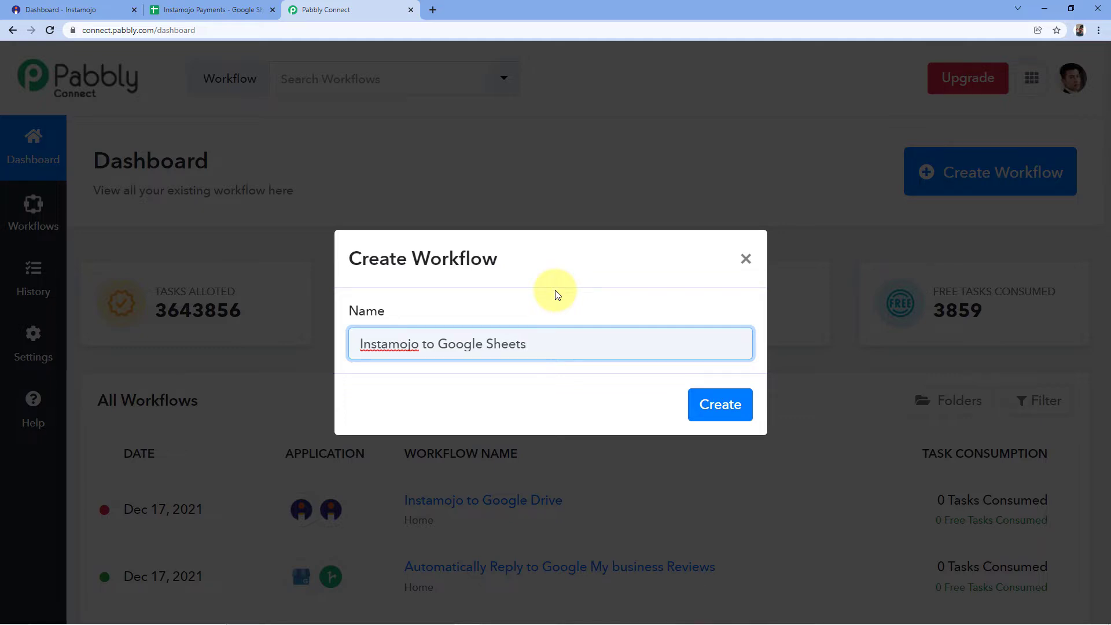
left_click(719, 399)
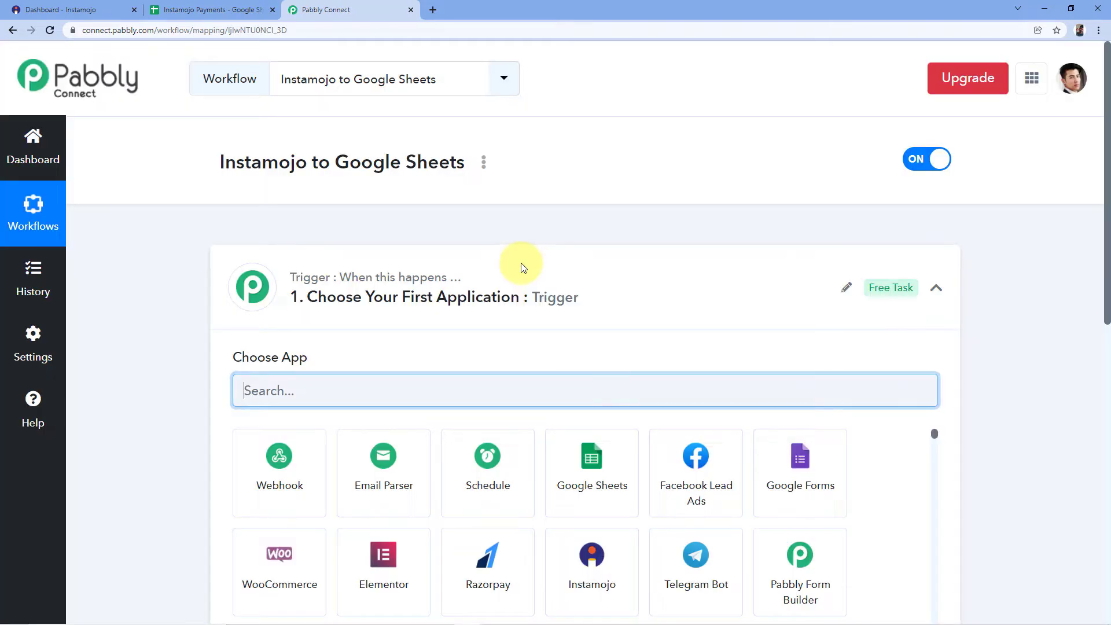
Set the workflow's trigger app to Instamojo with New Sale as the trigger event.
left_click(521, 262)
scroll(476, 214, "down", 1)
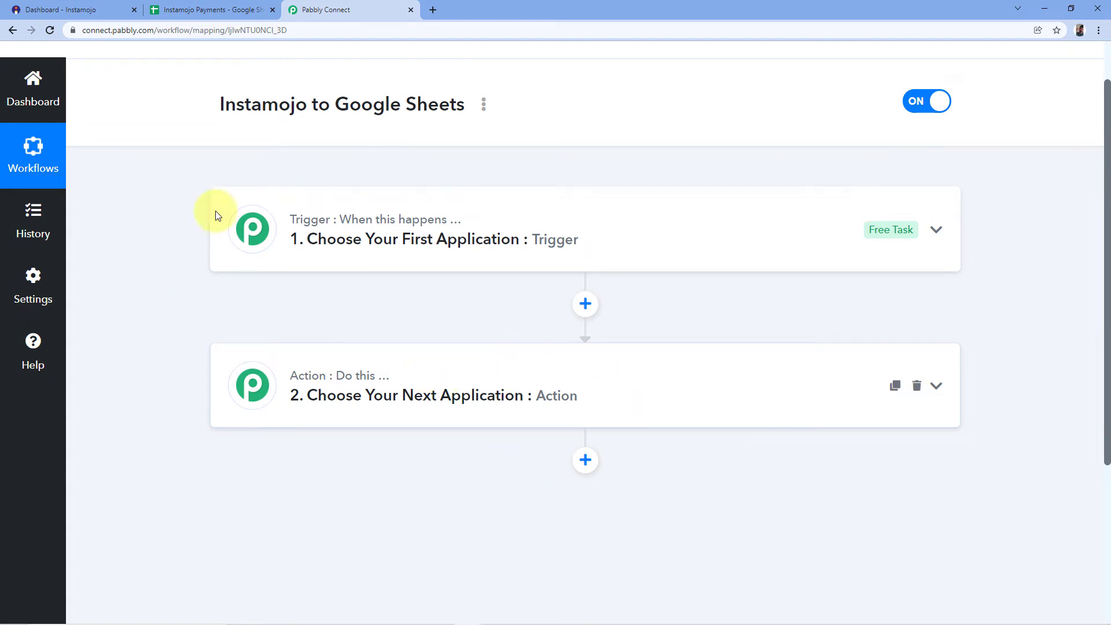
left_click(362, 225)
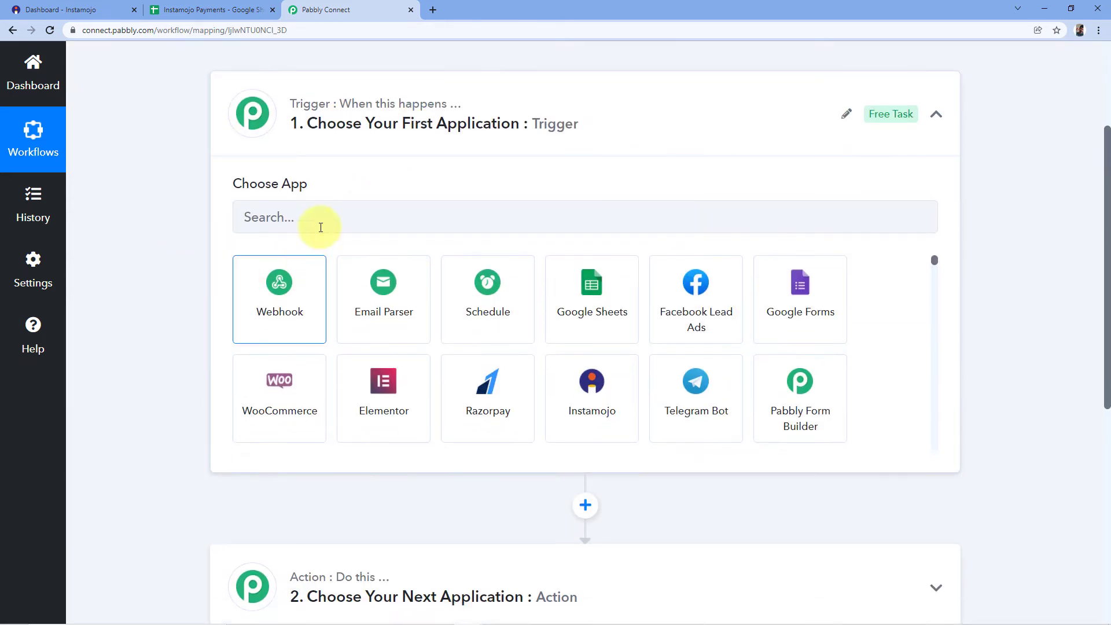
left_click(289, 214)
type("In")
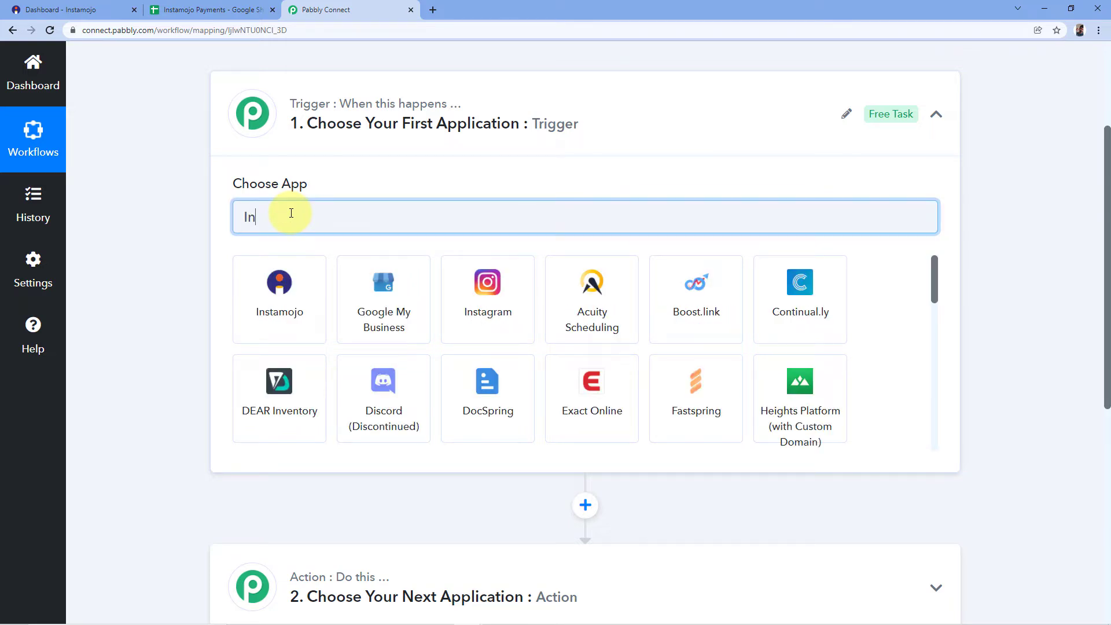
type("stamojo")
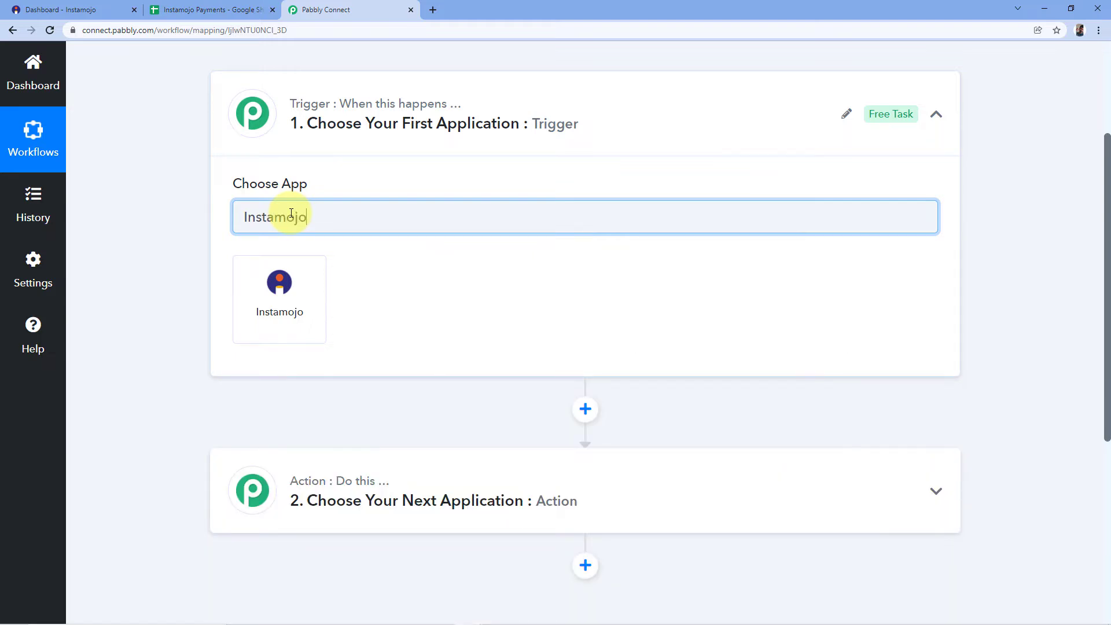
left_click(273, 313)
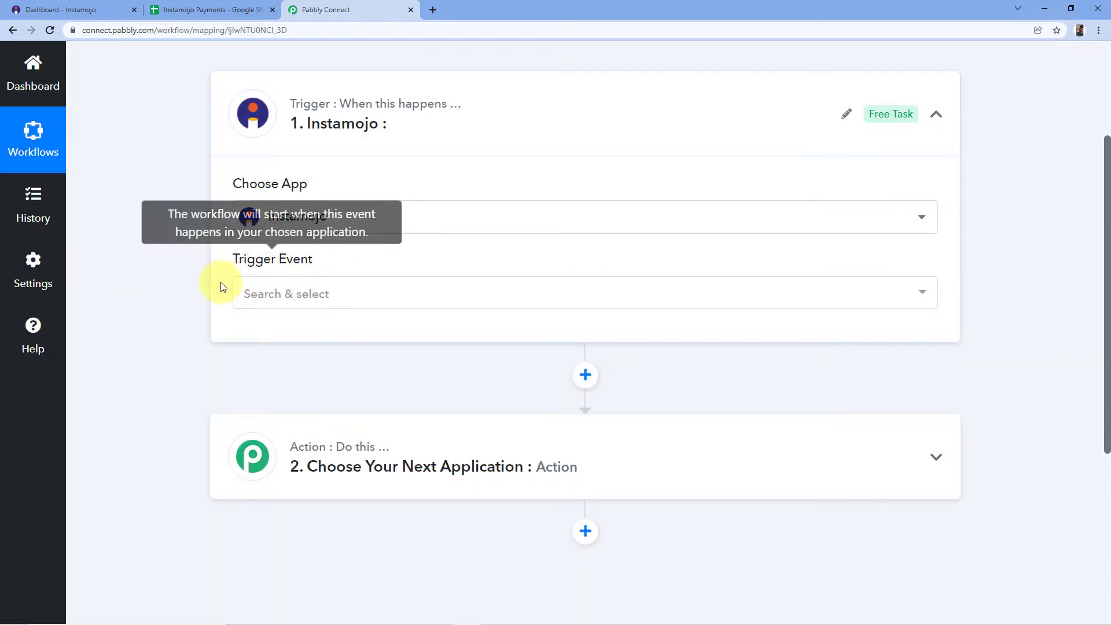
left_click(339, 292)
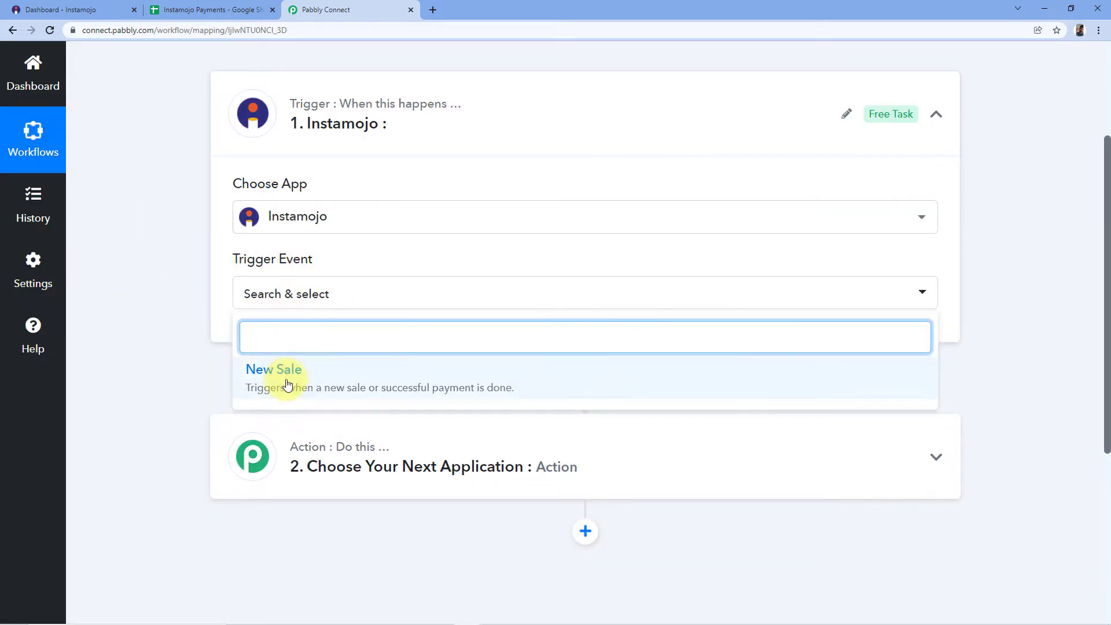
left_click(285, 388)
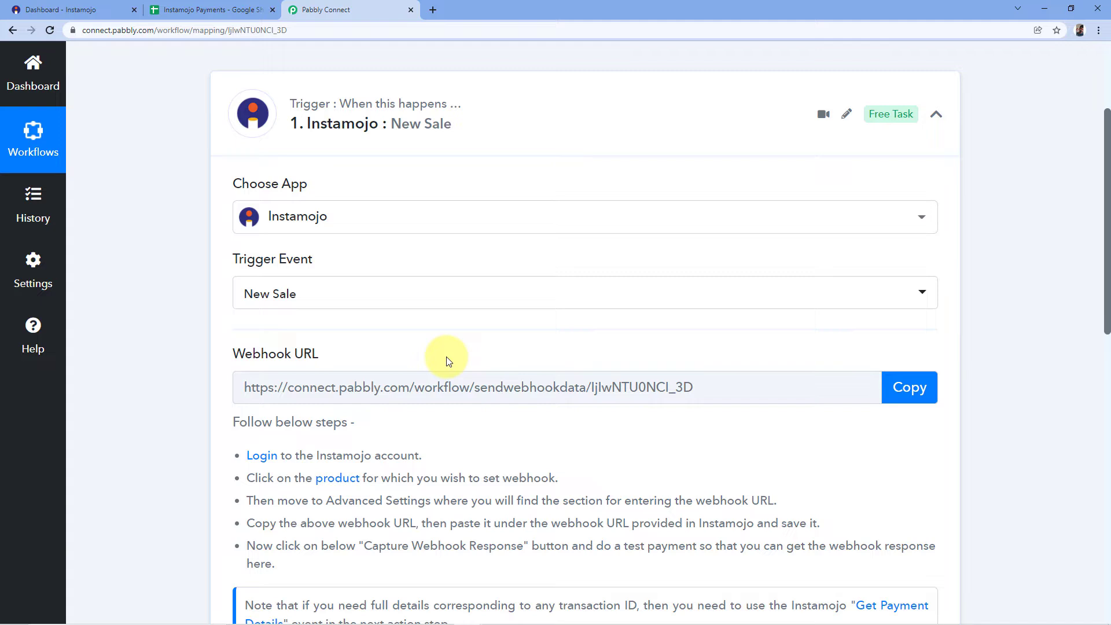
Switch to Instamojo and start a new payment link of the Smart Link type.
left_click(80, 10)
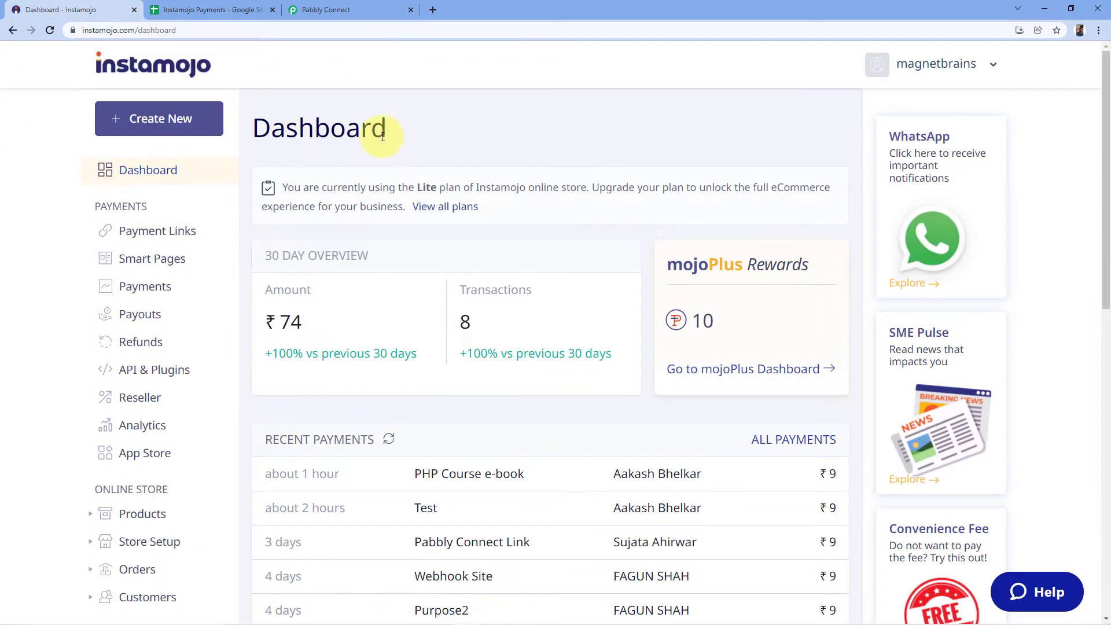
left_click(129, 117)
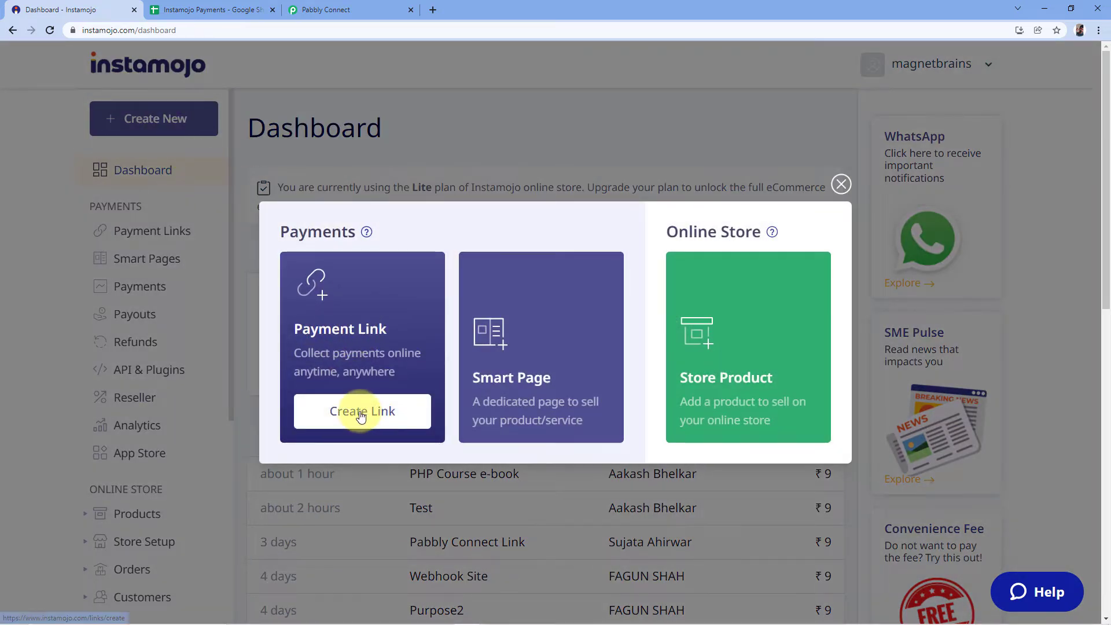
left_click(360, 414)
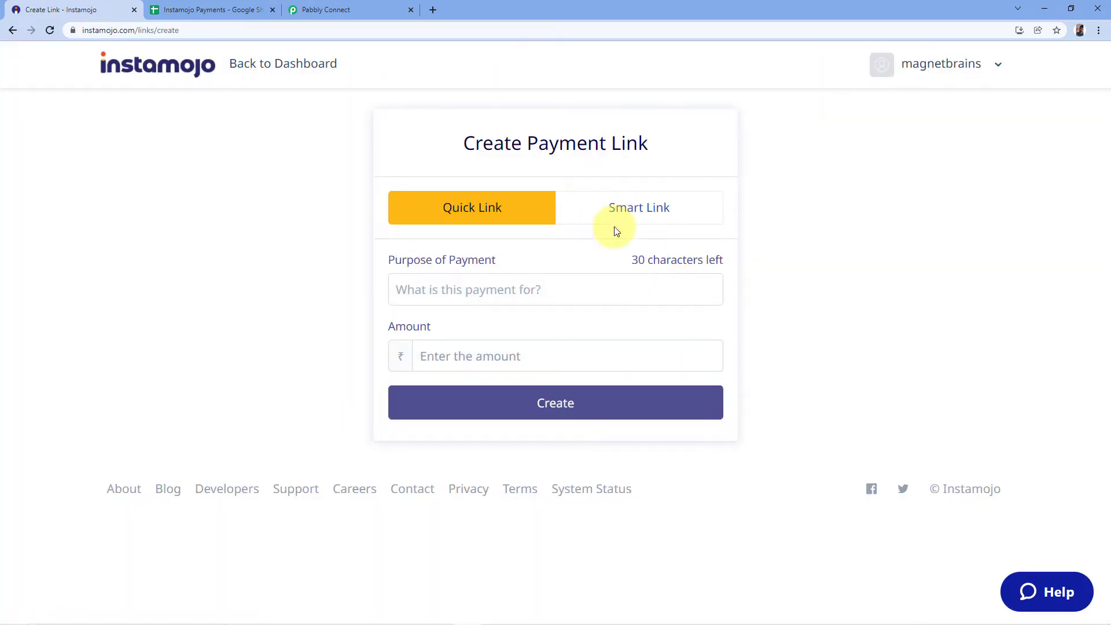
left_click(607, 207)
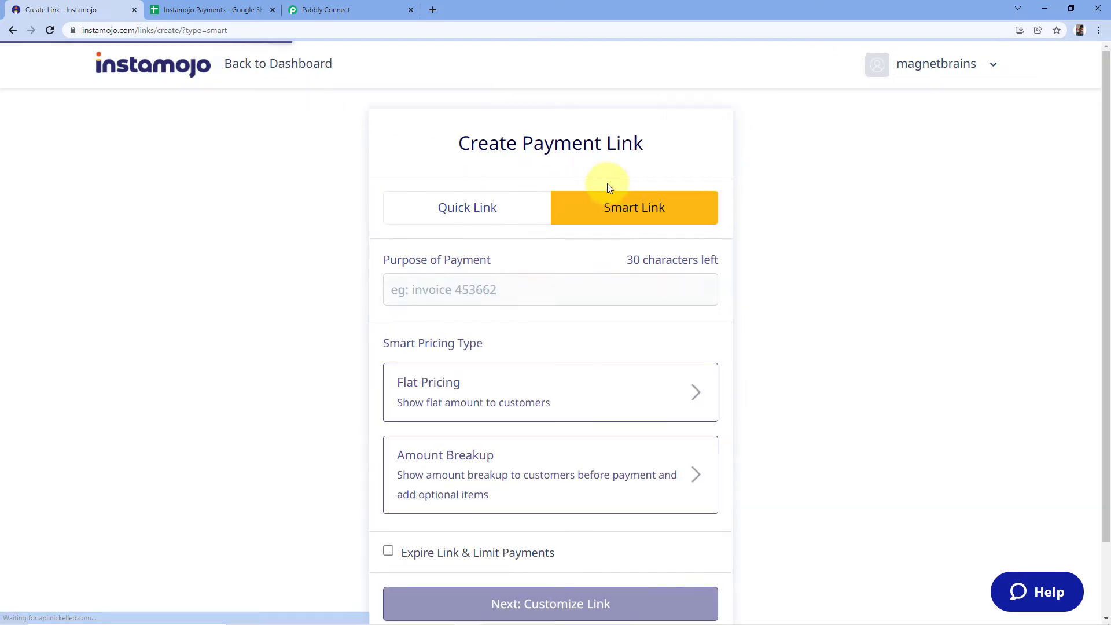
Give the payment link the purpose "PHP Course" and a flat price of ₹9, and continue to its customization.
scroll(598, 222, "down", 1)
left_click(454, 231)
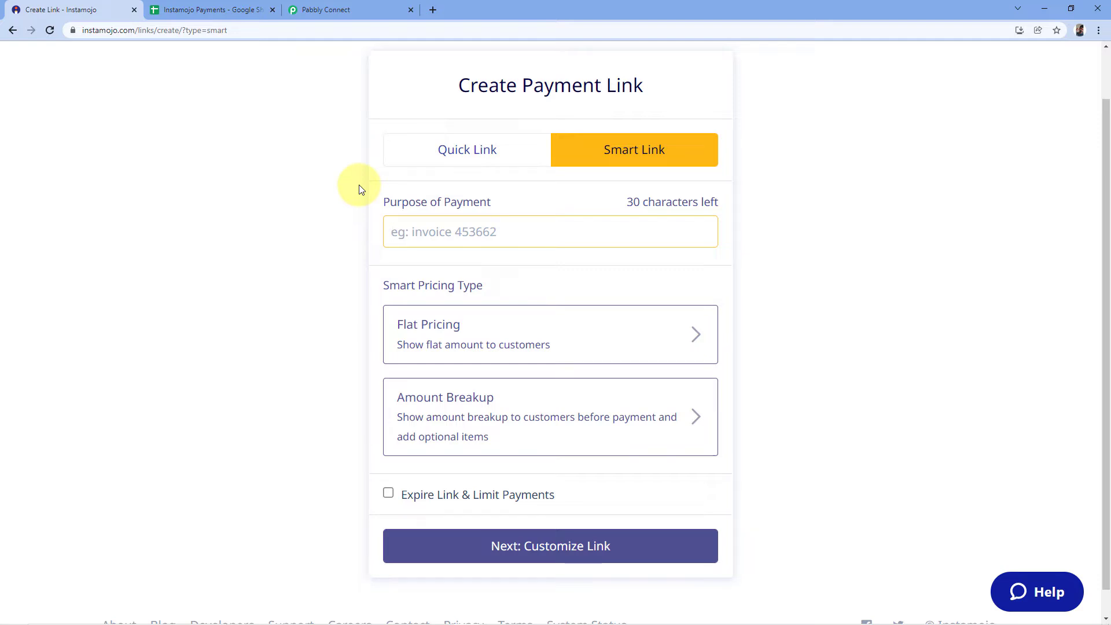
type("PHP Course")
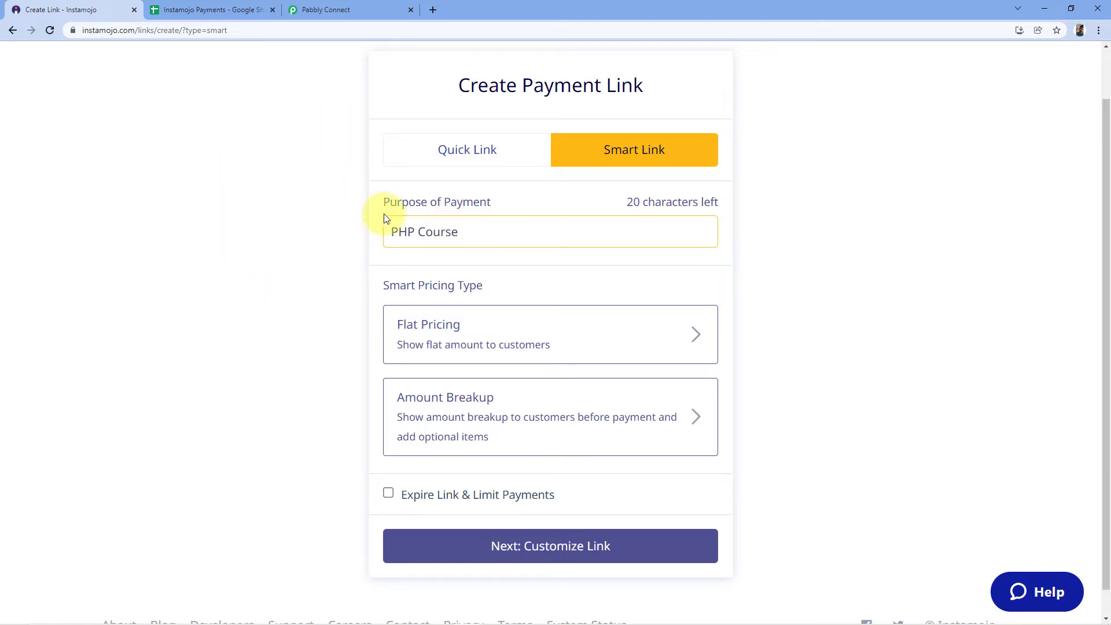
left_click(505, 331)
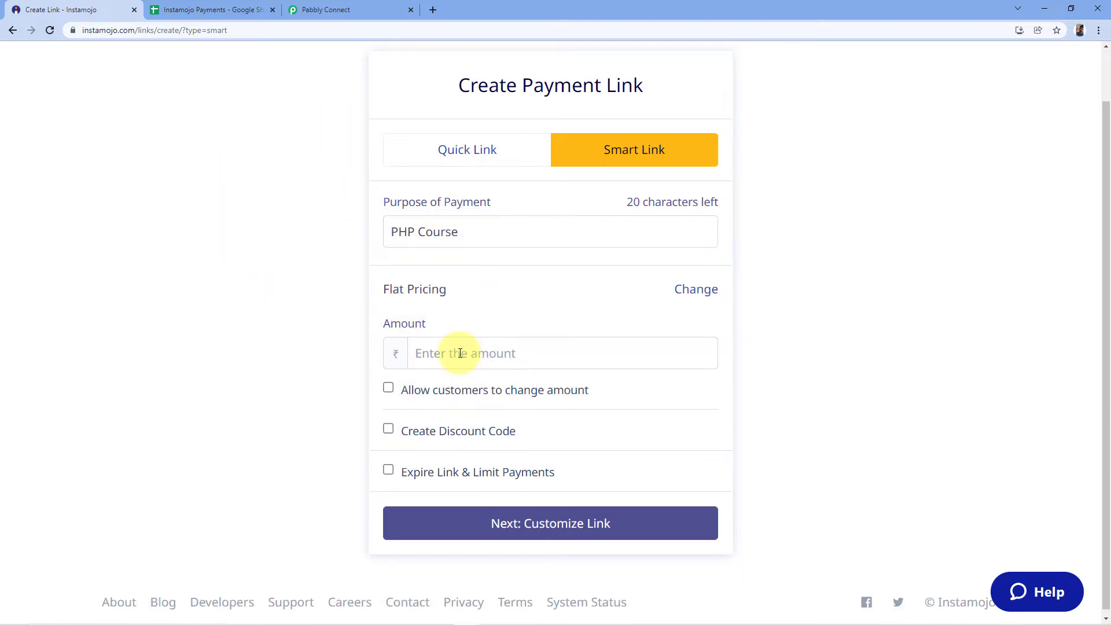
type("9")
left_click(339, 342)
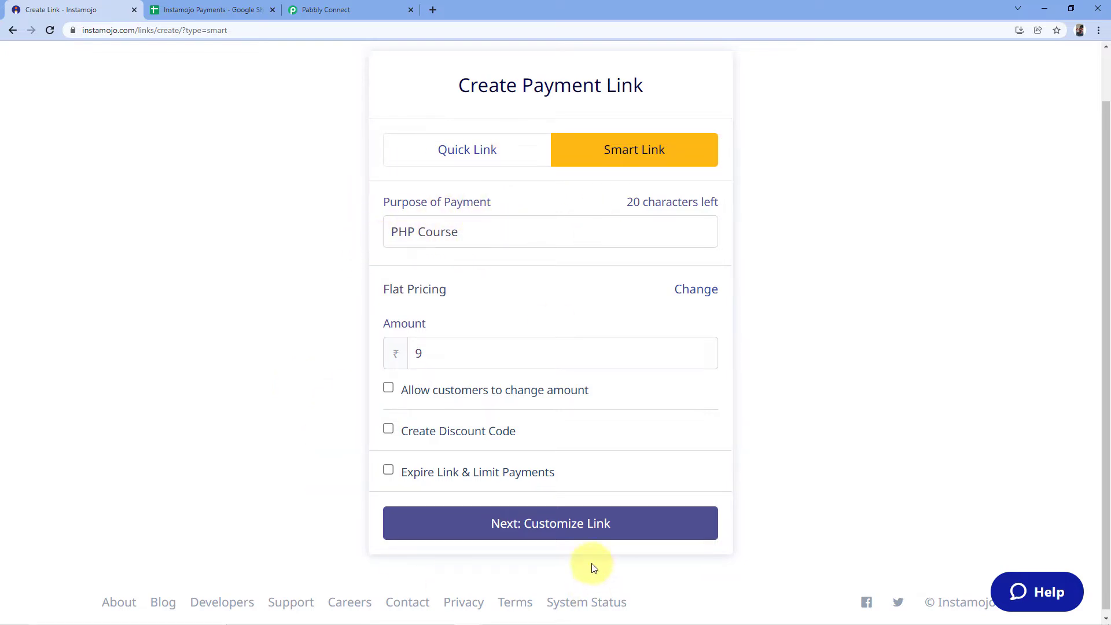
left_click(576, 527)
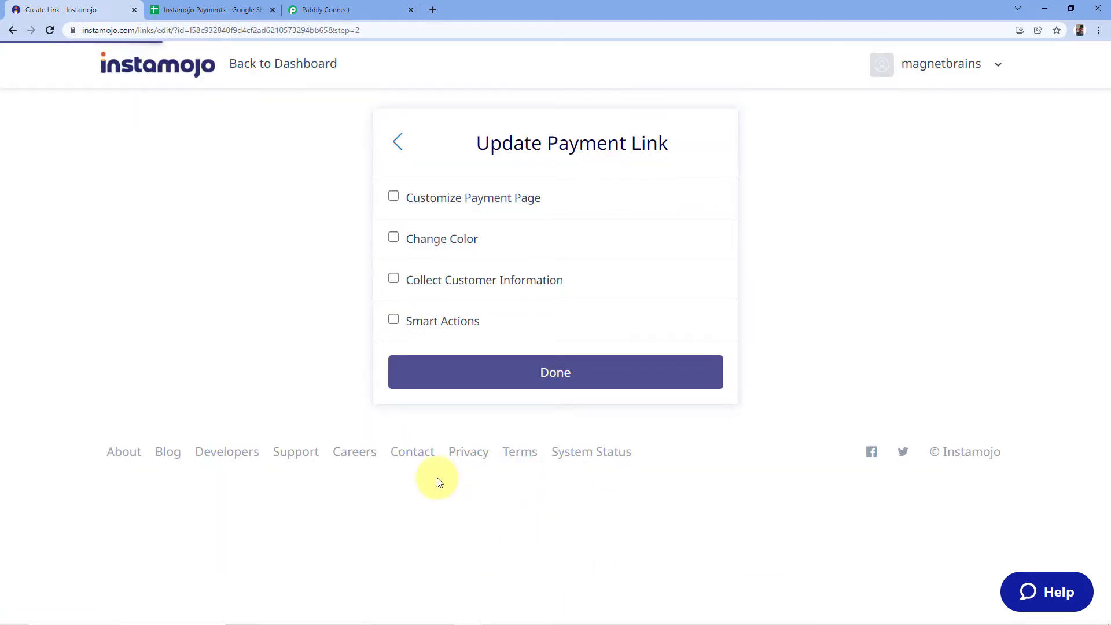
Add a webhook smart action to the payment link using the webhook URL copied from the Pabbly Connect trigger, and finish the link.
left_click(393, 321)
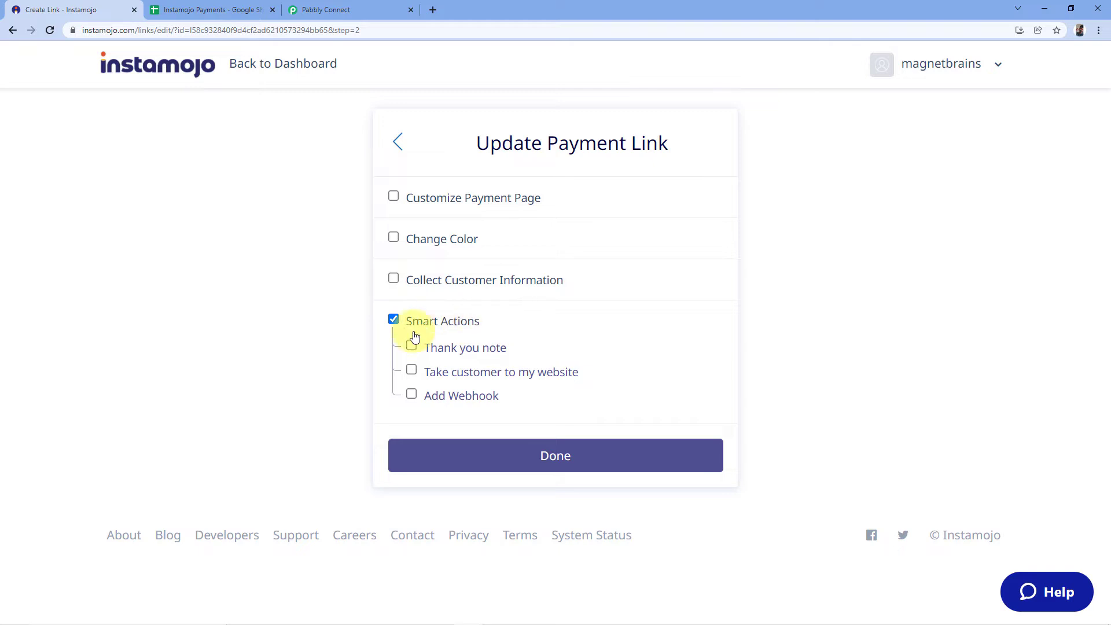
left_click(413, 397)
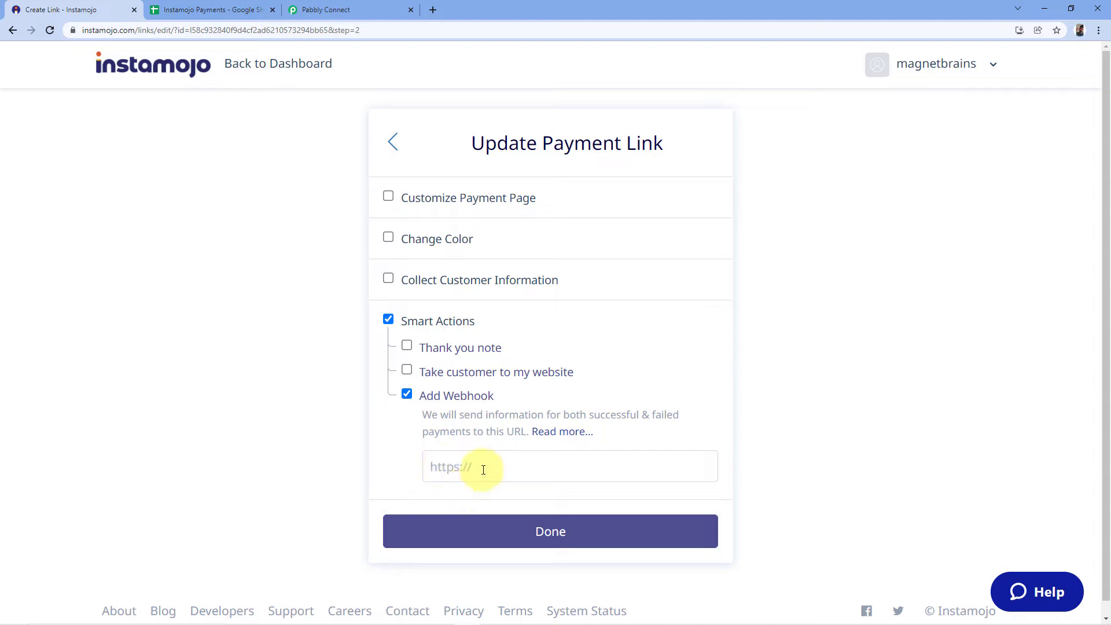
left_click(376, 9)
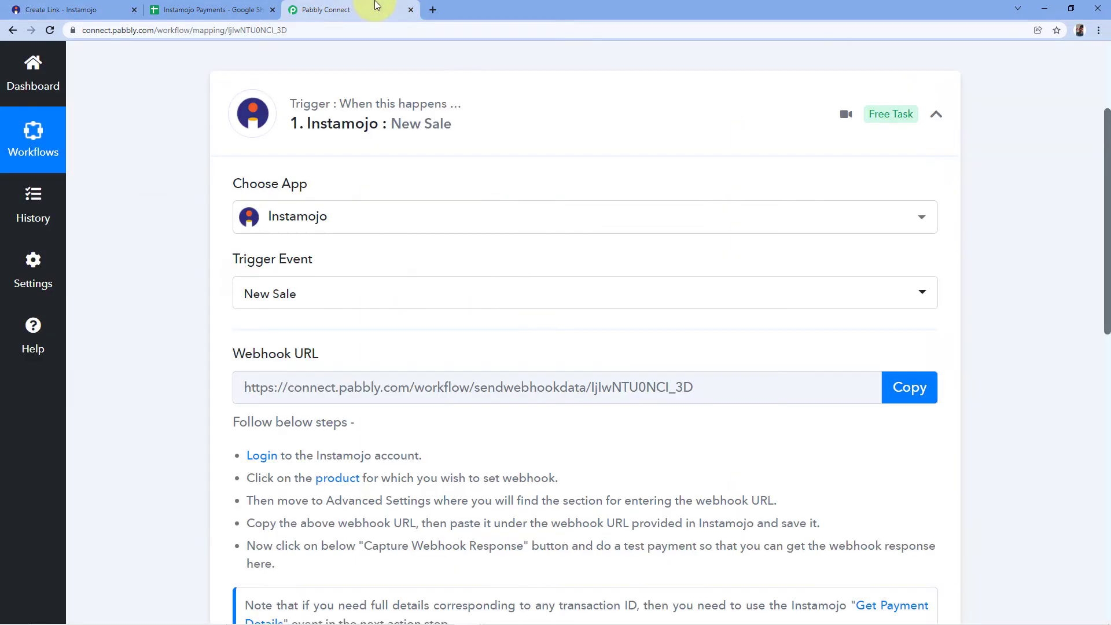
left_click(915, 387)
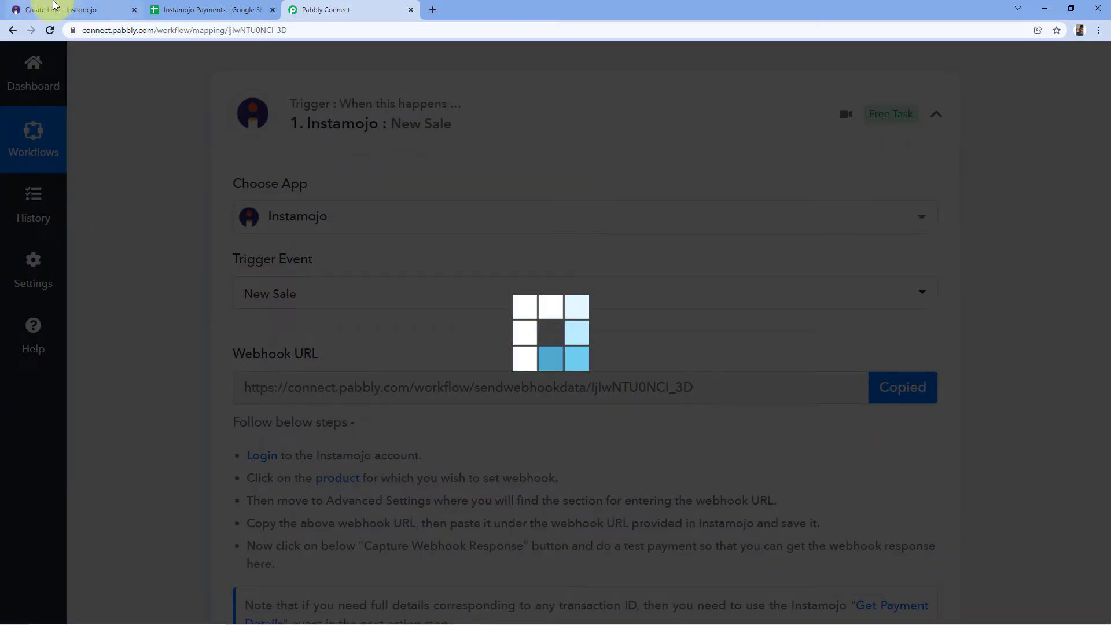
left_click(26, 7)
left_click(434, 464)
right_click(439, 463)
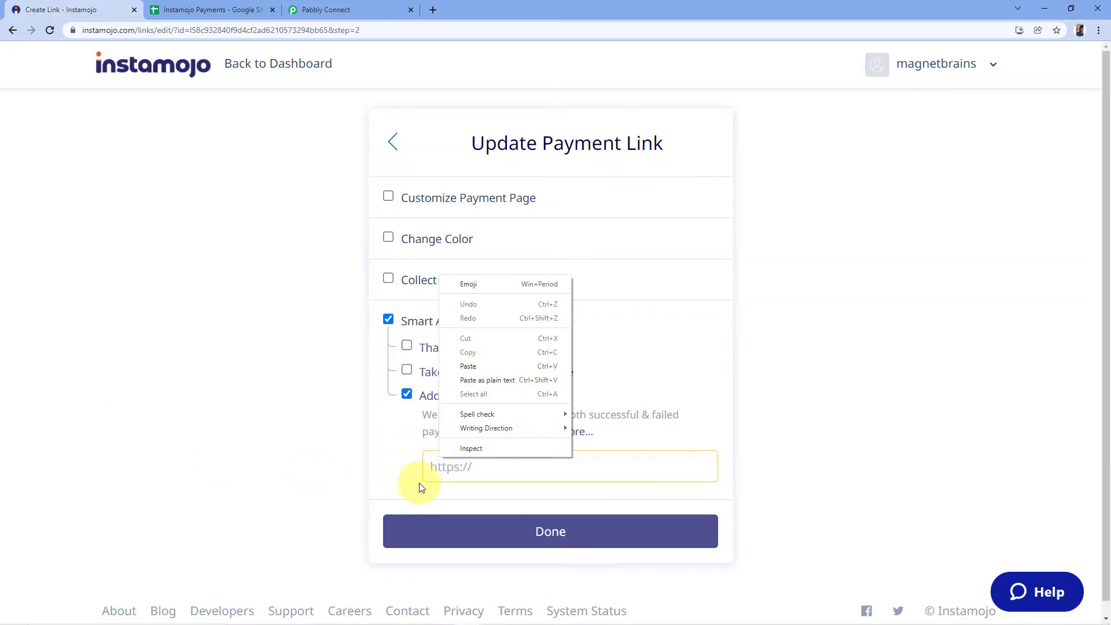
left_click(484, 370)
left_click(424, 440)
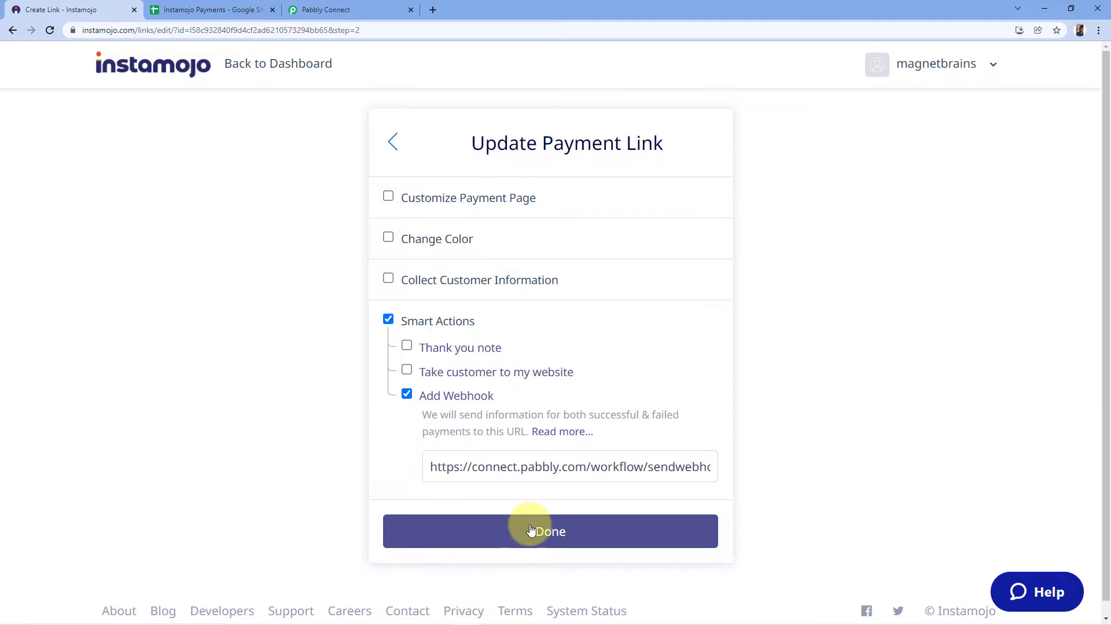
left_click(550, 532)
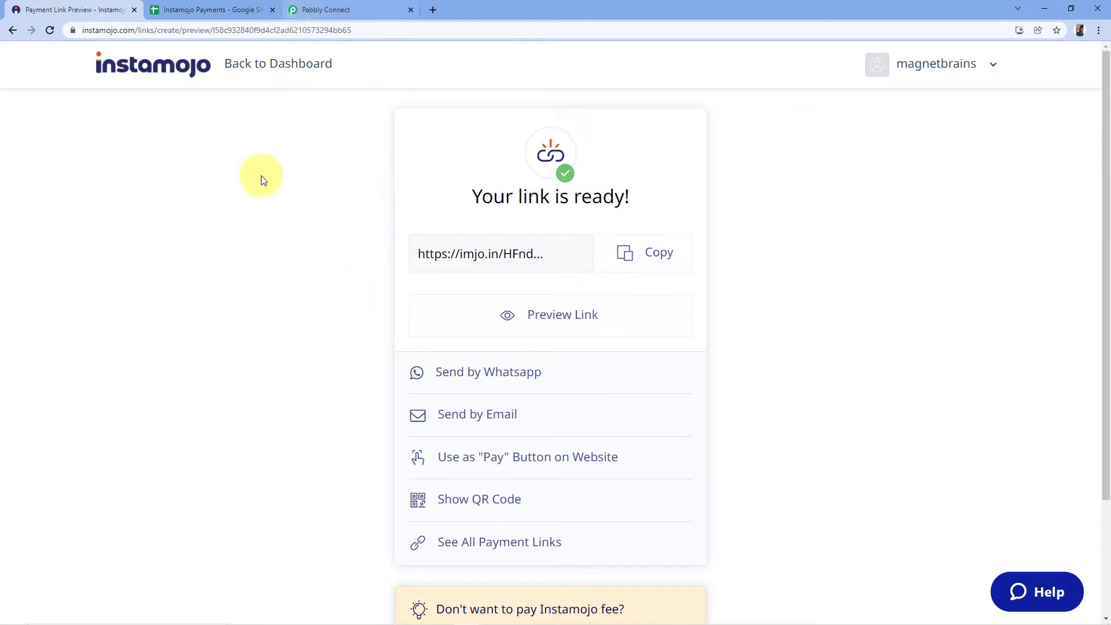
Switch to Pabbly Connect and check the webhook response capture status of the Instamojo trigger.
left_click(328, 11)
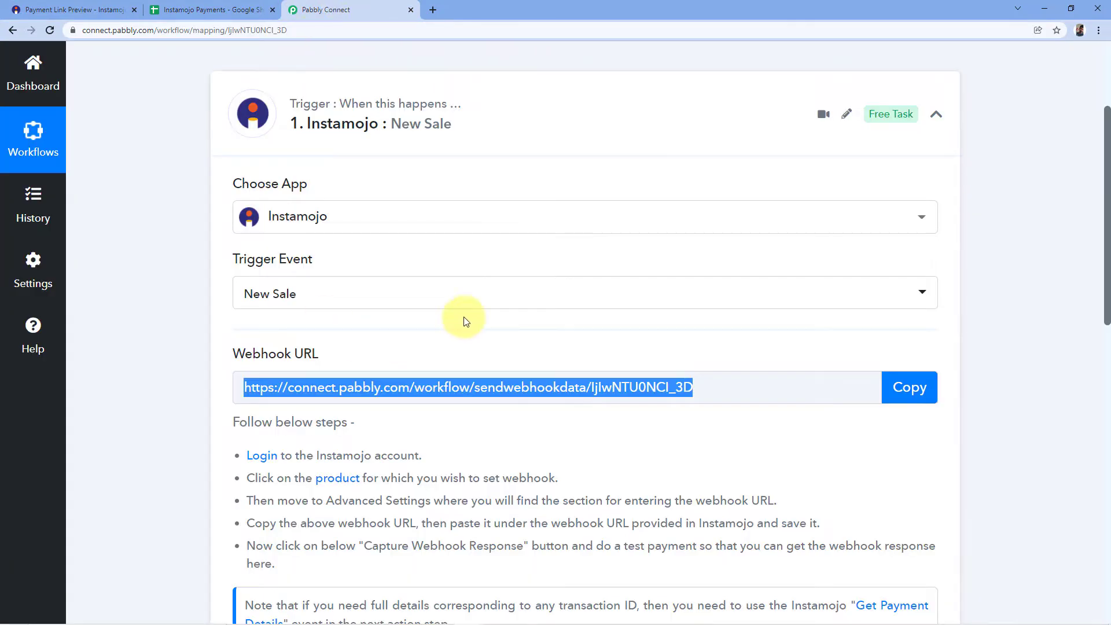
left_click(442, 328)
scroll(182, 326, "down", 2)
scroll(191, 313, "down", 2)
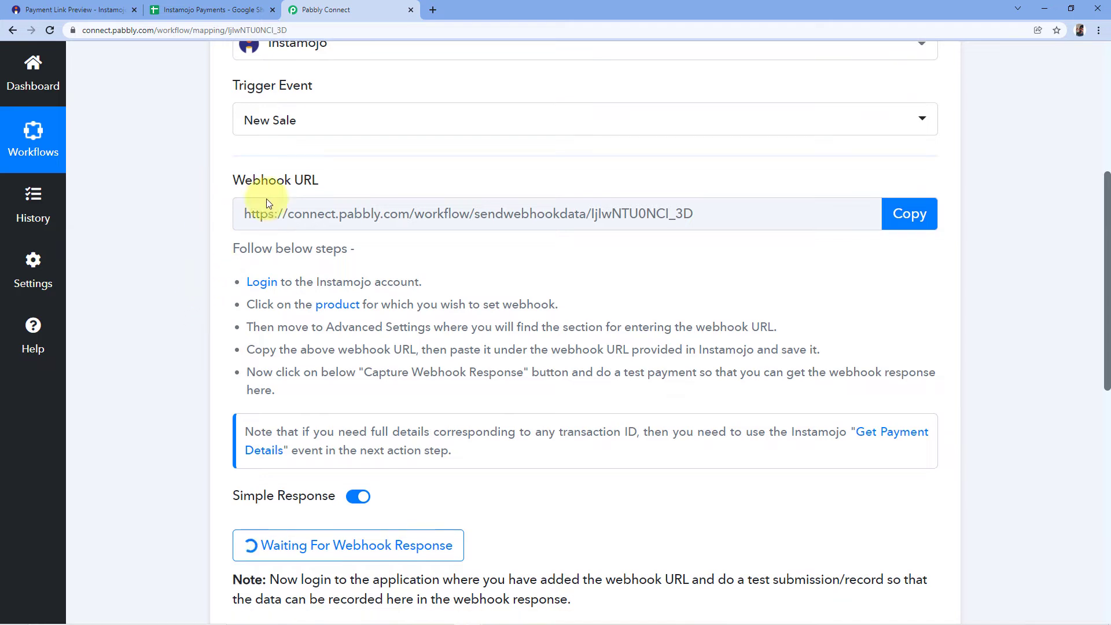
Copy the finished payment link from Instamojo and open its payment form in a new browser tab.
left_click(68, 10)
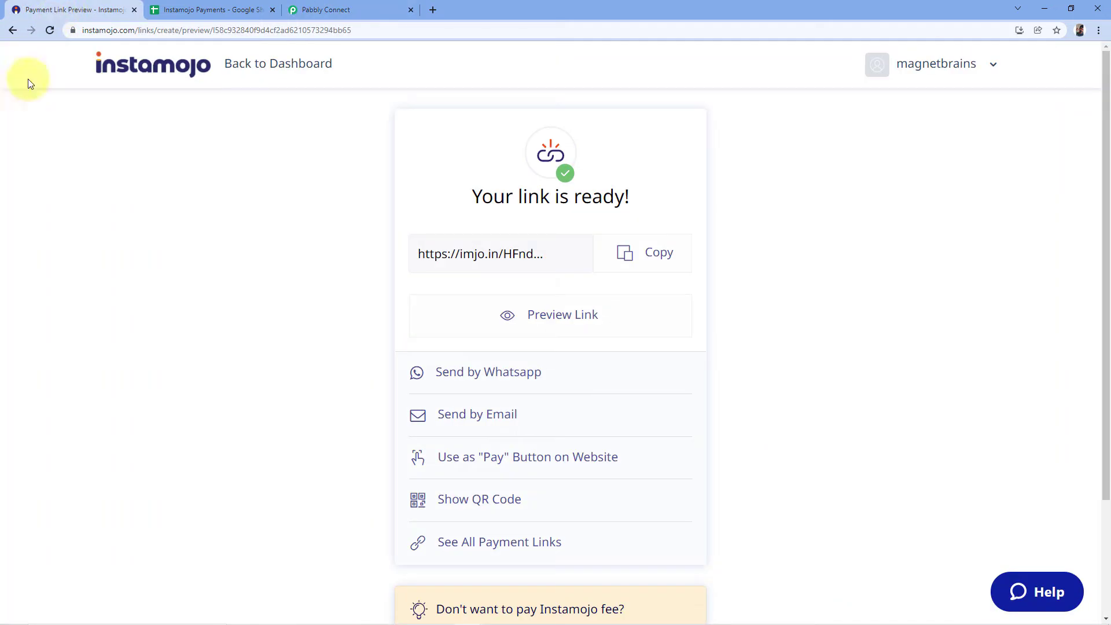
left_click(641, 255)
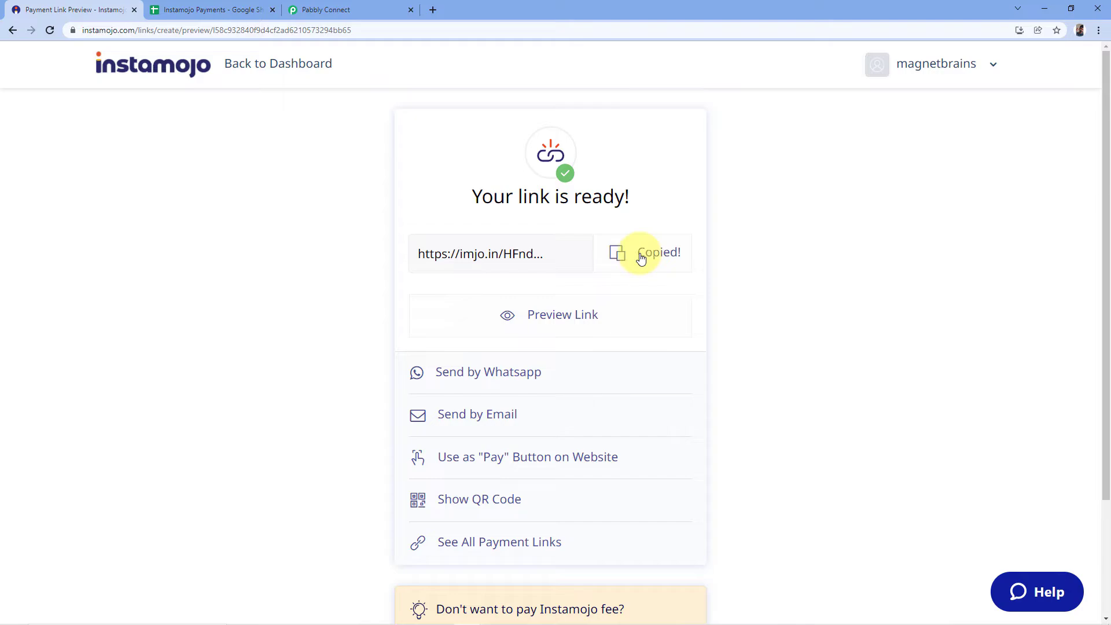
left_click(433, 10)
key("Return")
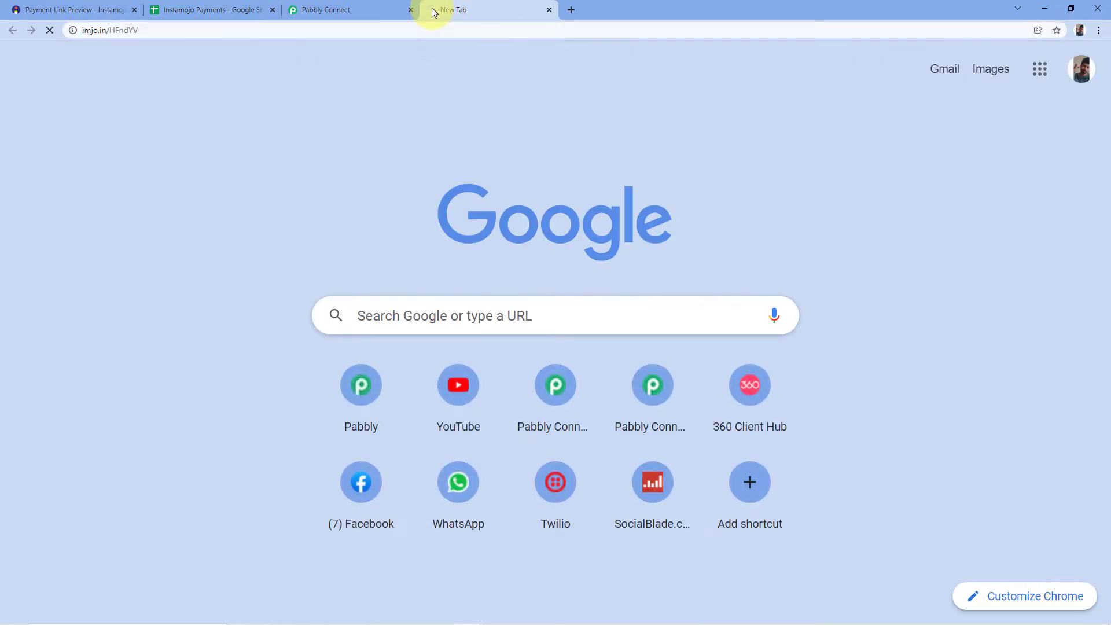
scroll(434, 159, "down", 2)
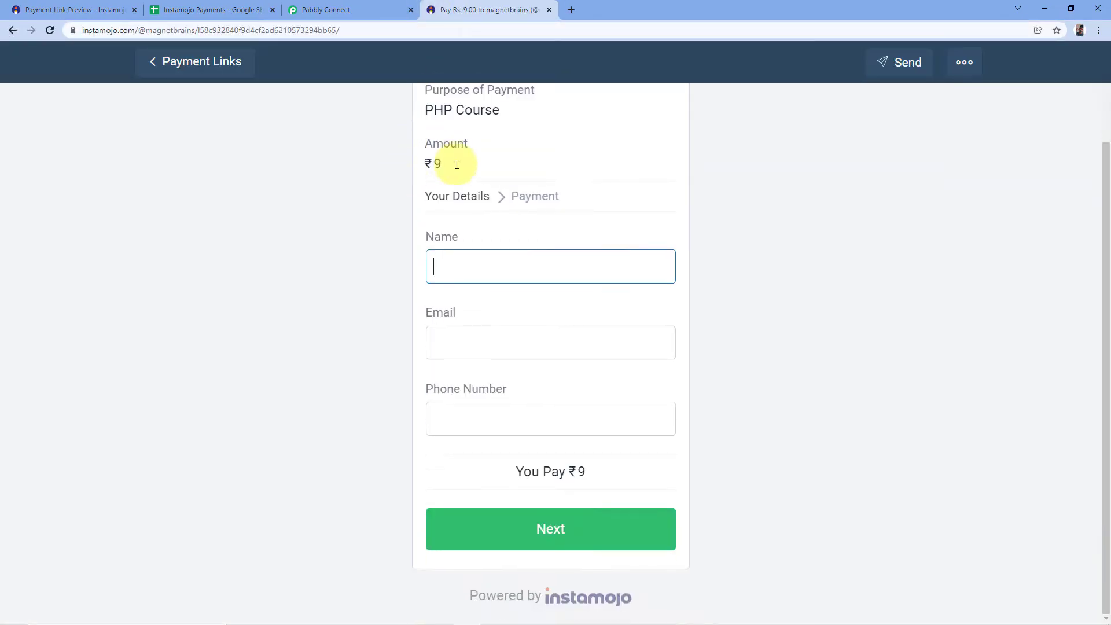
Review the PHP Course payment form and check the trigger's webhook capture status in Pabbly Connect before returning to the form.
scroll(382, 152, "up", 2)
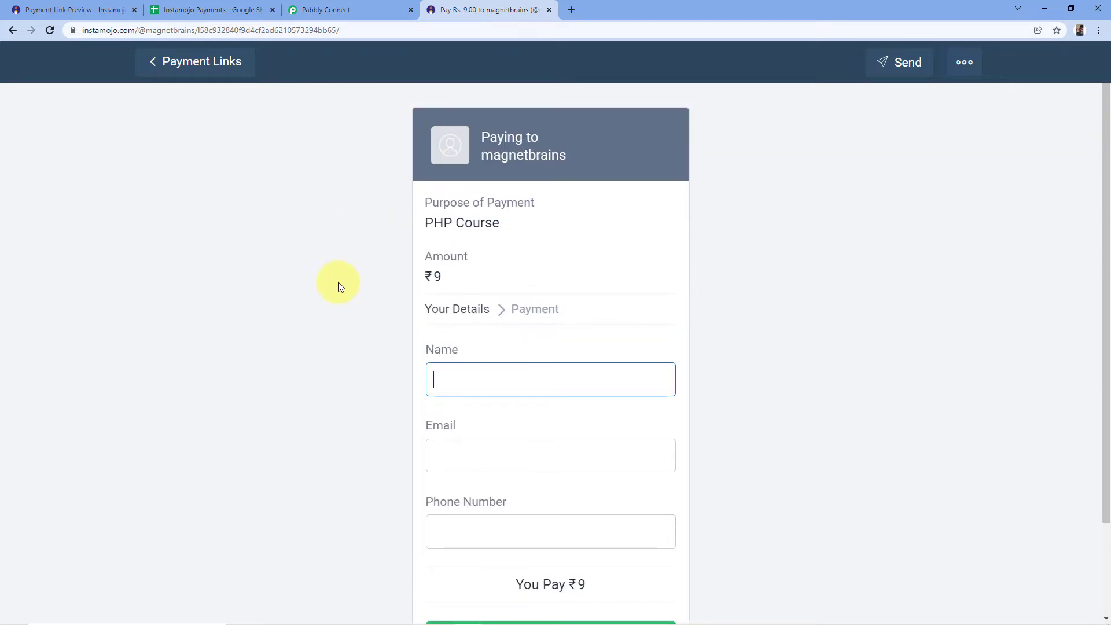
scroll(373, 257, "down", 1)
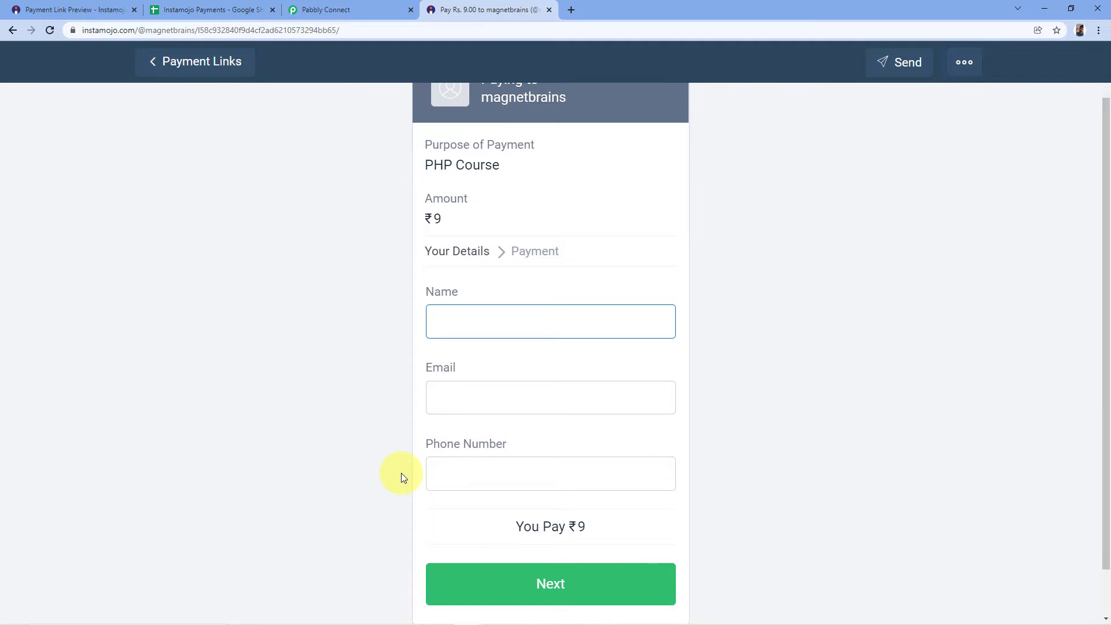
left_click(384, 8)
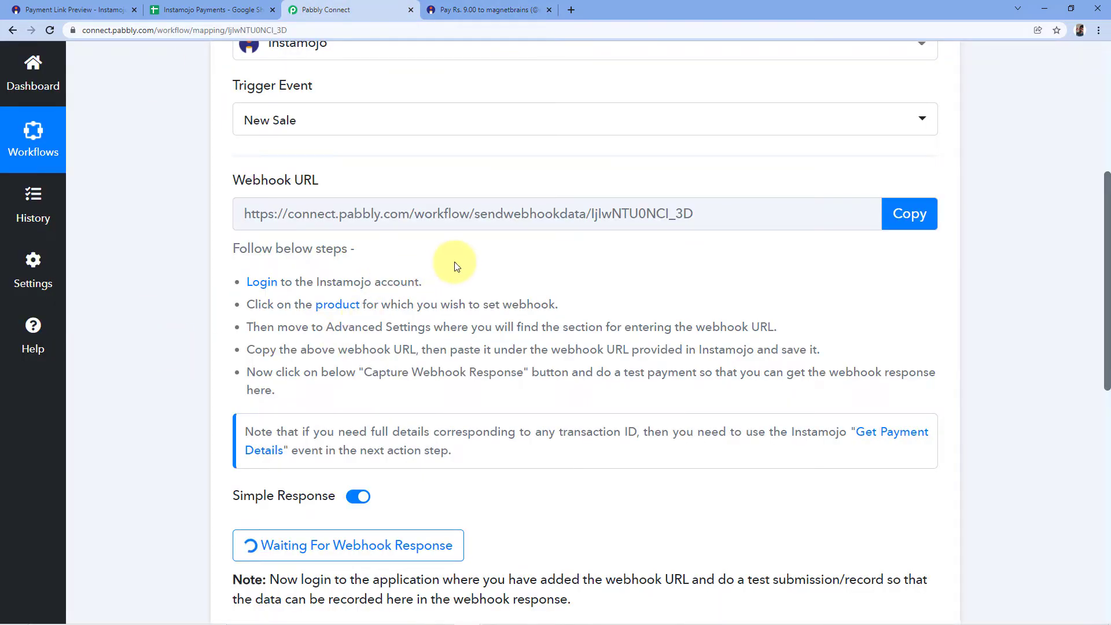
scroll(454, 262, "down", 2)
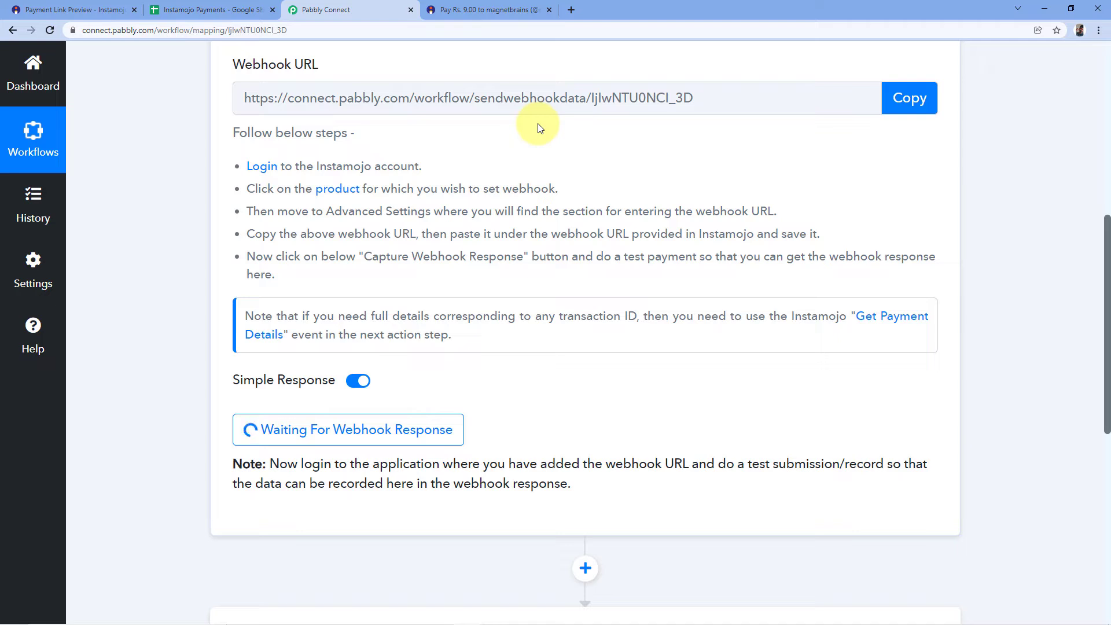
left_click(490, 10)
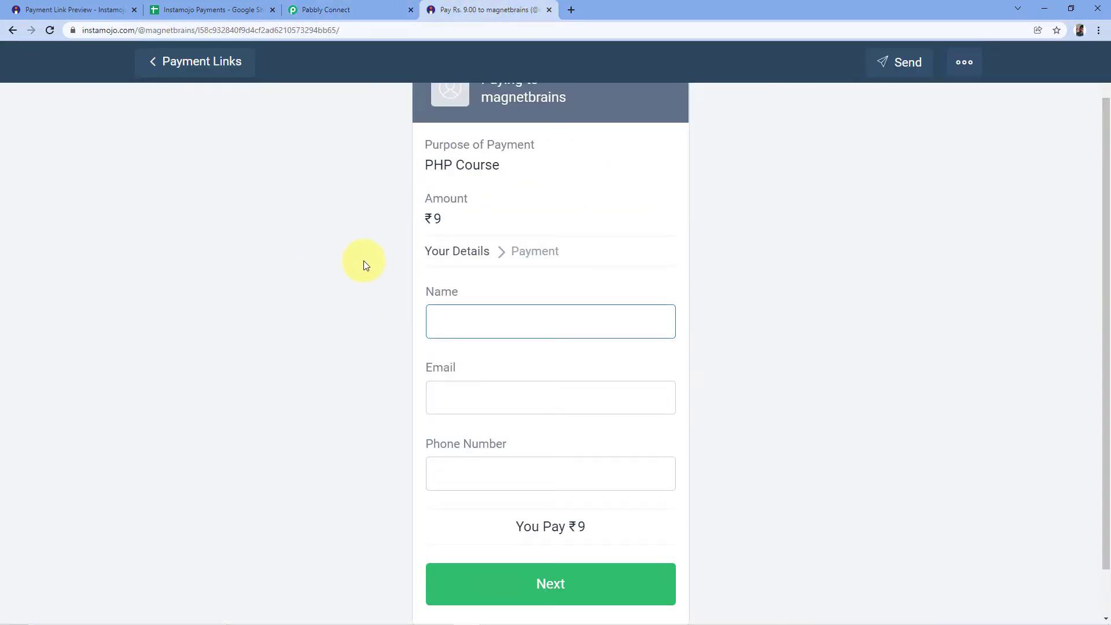
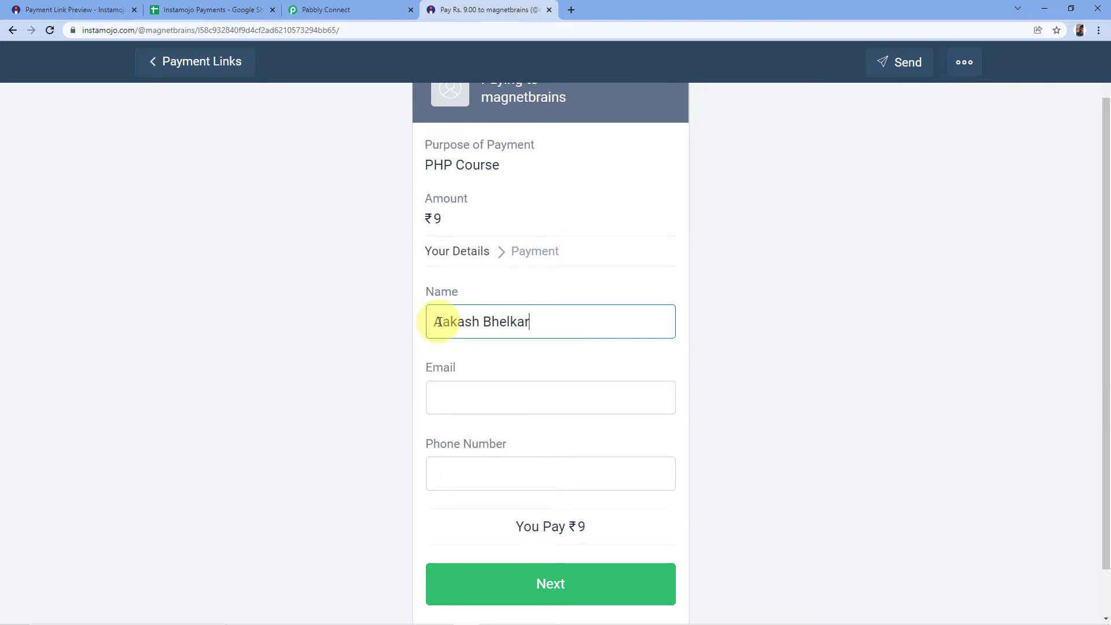
Fill in the customer's full name and e-mail address on the PHP Course payment form.
left_click(483, 400)
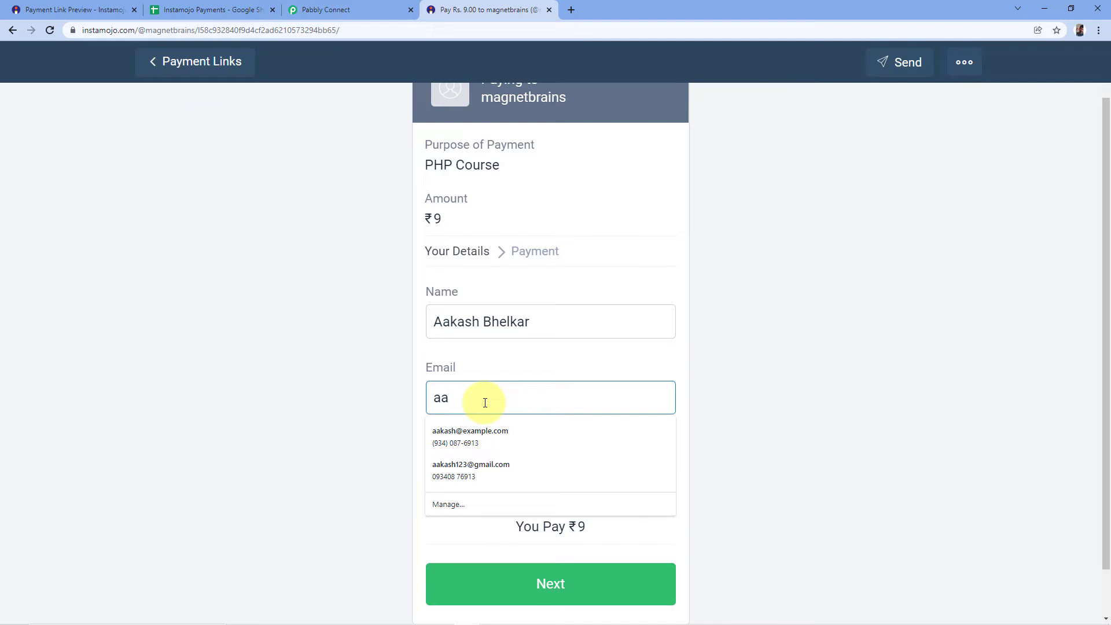
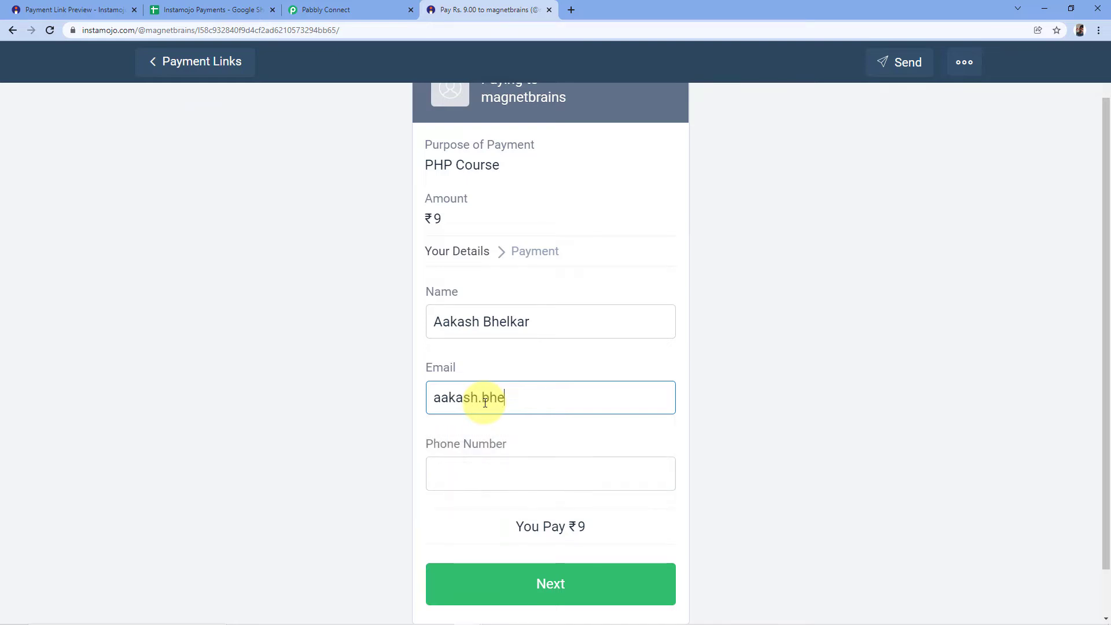
Enter the customer's phone number on the payment form and proceed to pay the ₹9.
left_click(448, 480)
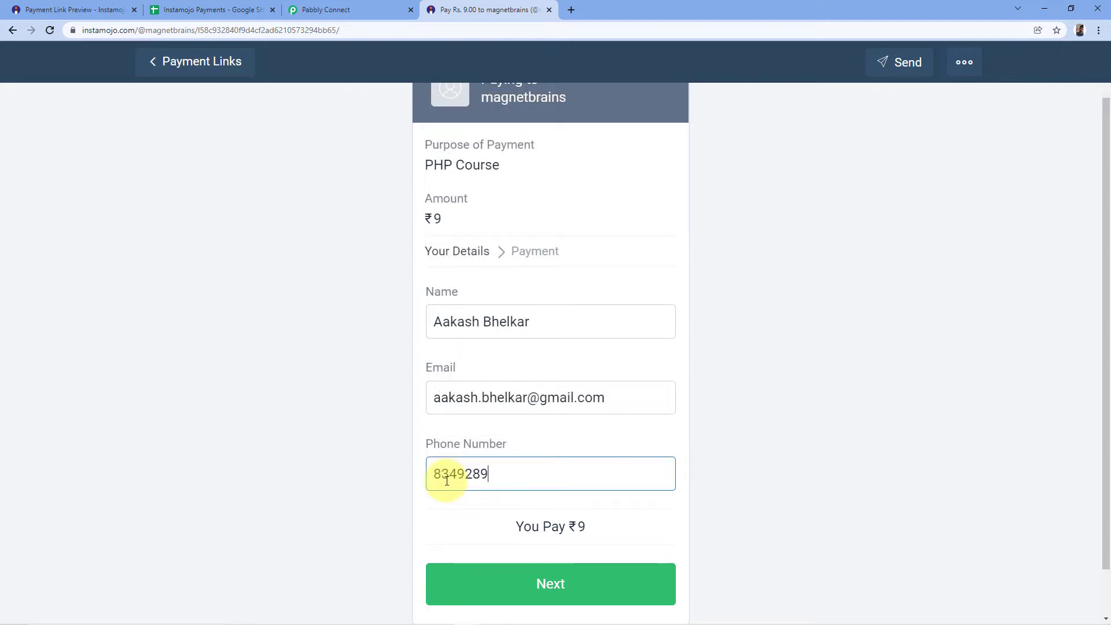
left_click(568, 591)
scroll(763, 347, "down", 2)
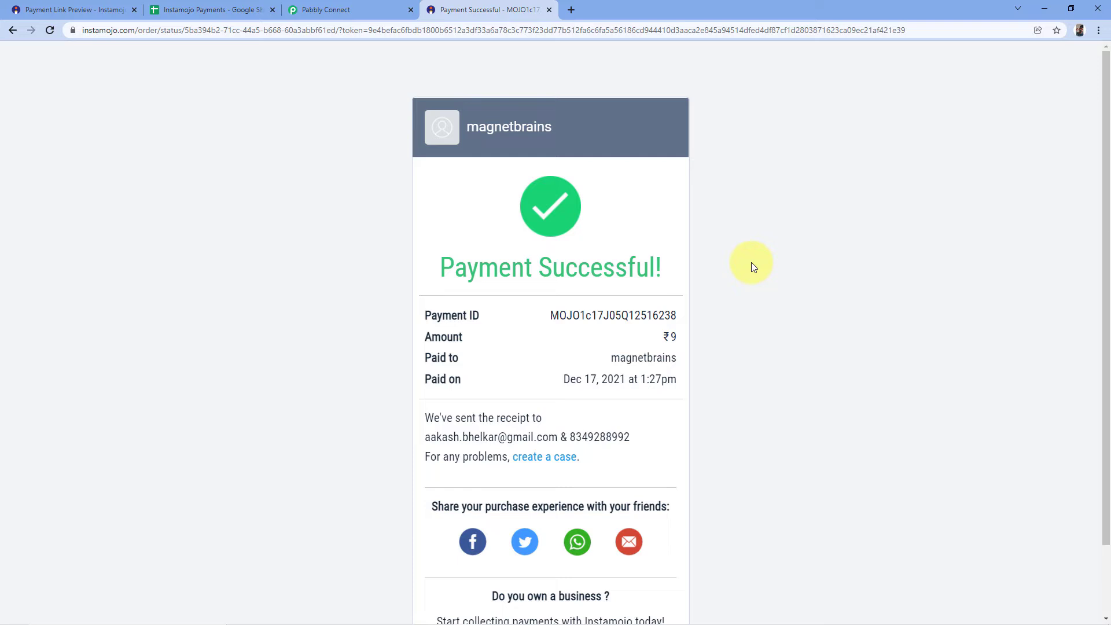
Switch to Pabbly Connect and compare the captured webhook response with the payment ID on the Instamojo payment confirmation.
left_click(18, 9)
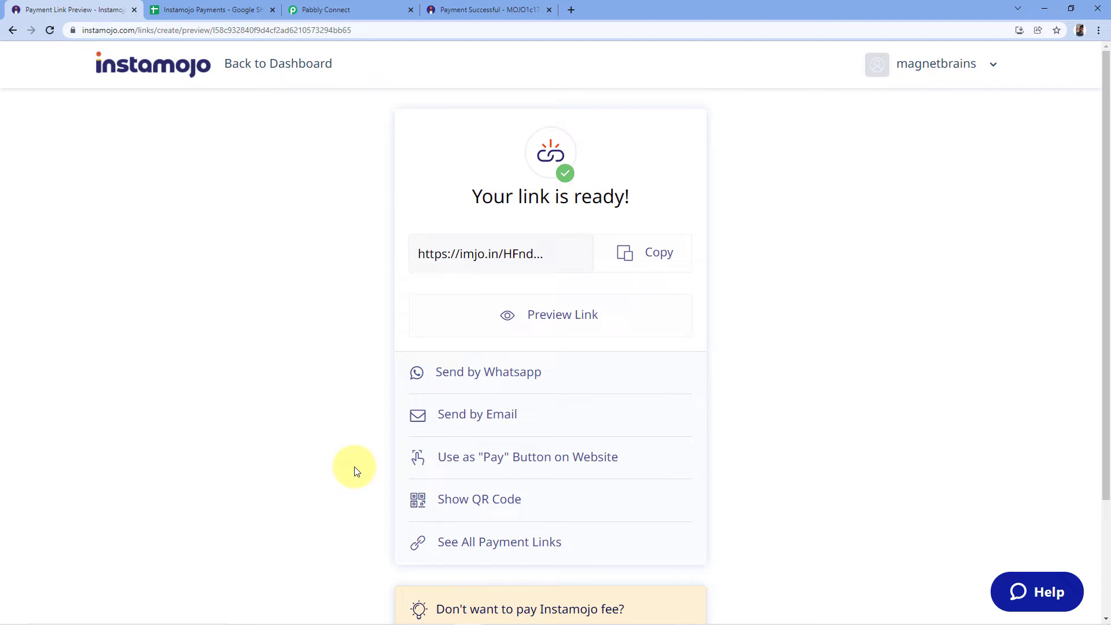
left_click(351, 4)
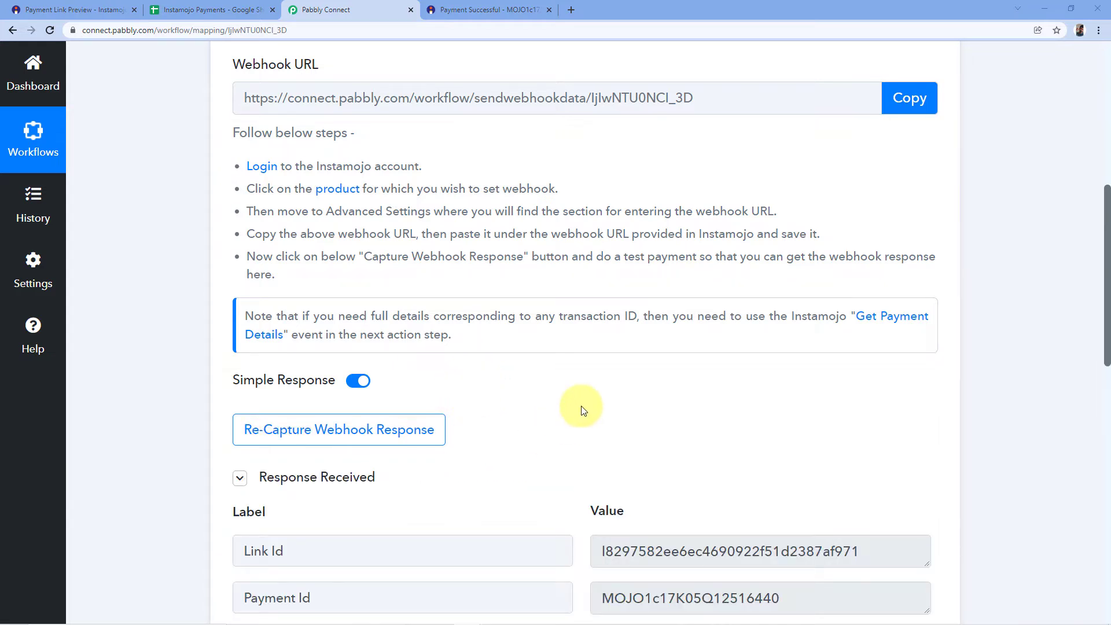
scroll(552, 405, "down", 3)
scroll(608, 317, "down", 2)
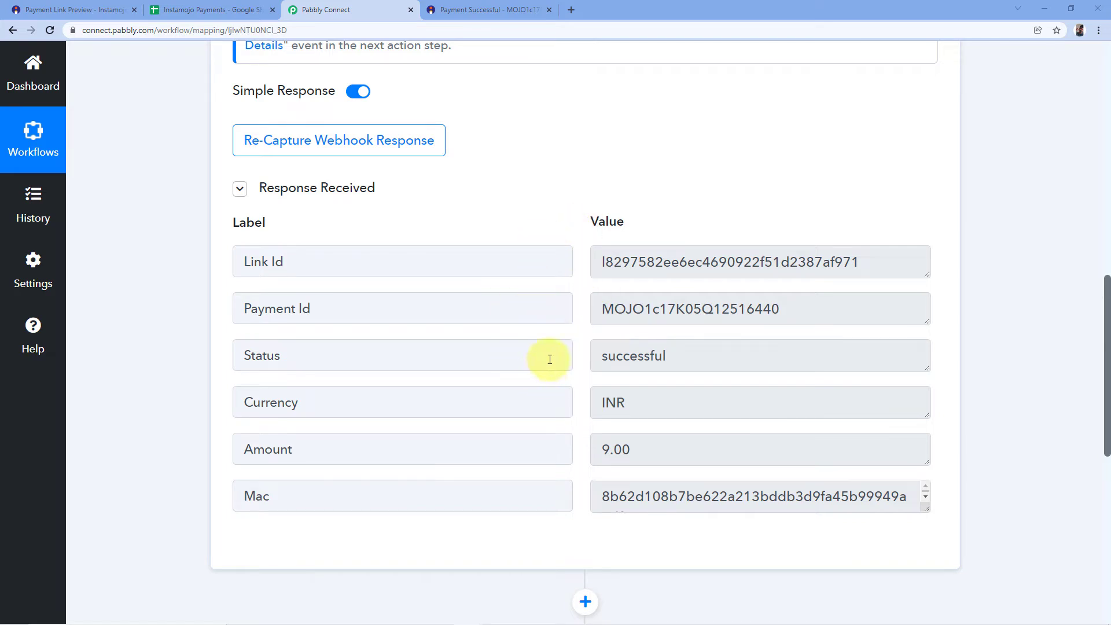
left_click(489, 9)
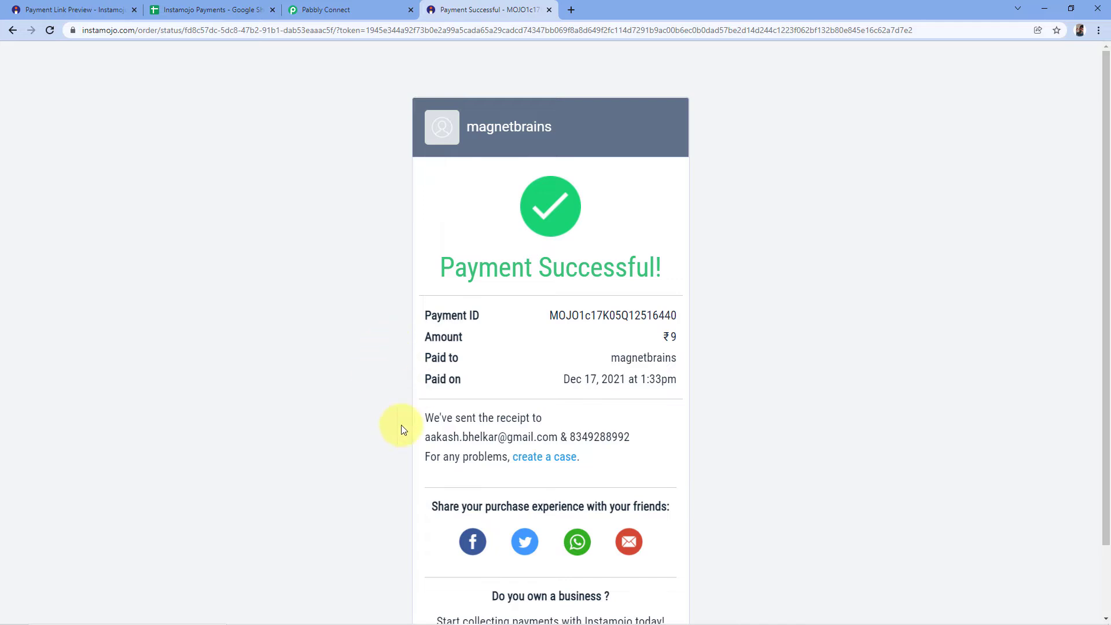
left_click(370, 10)
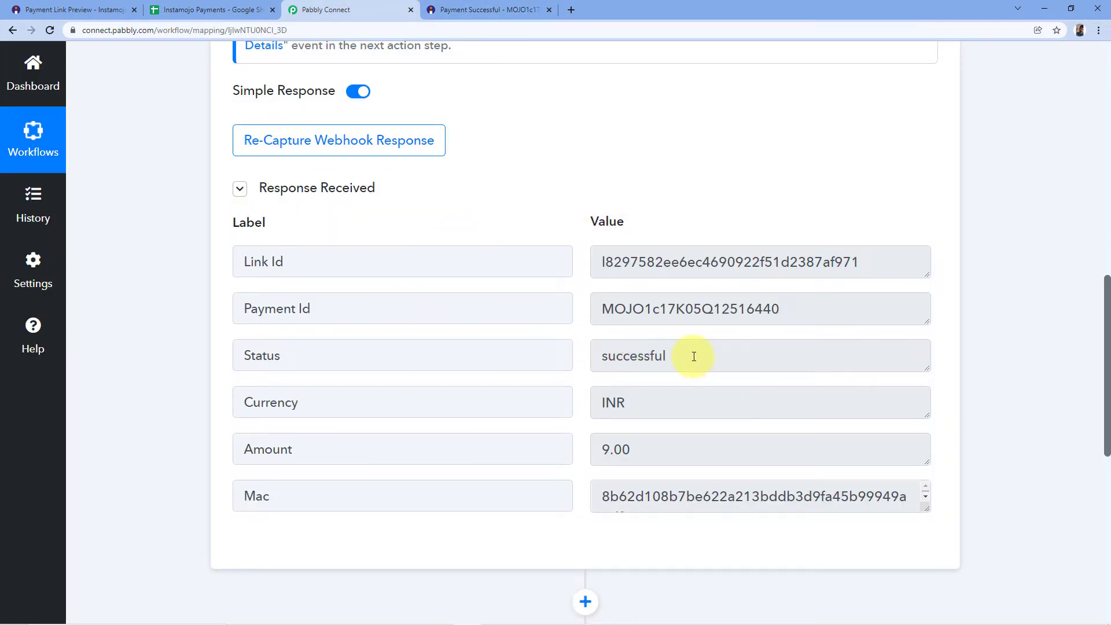
Examine the status, currency, amount, Mac and payment ID values in the received webhook response against the payment confirmation.
left_click_drag(693, 356, 602, 354)
left_click(564, 347)
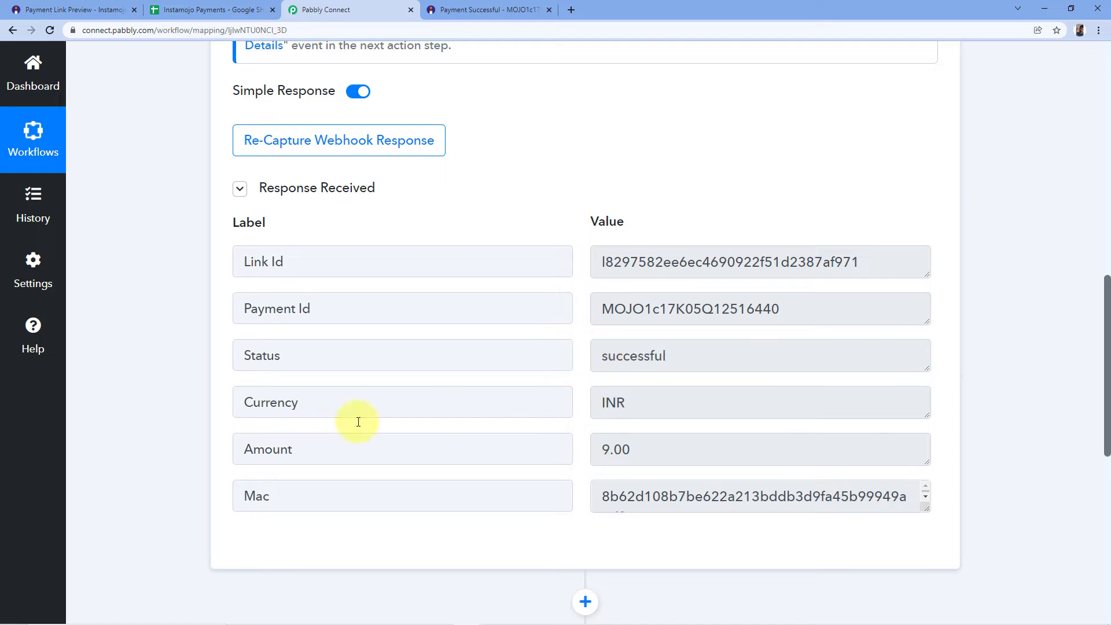
left_click_drag(640, 405, 566, 407)
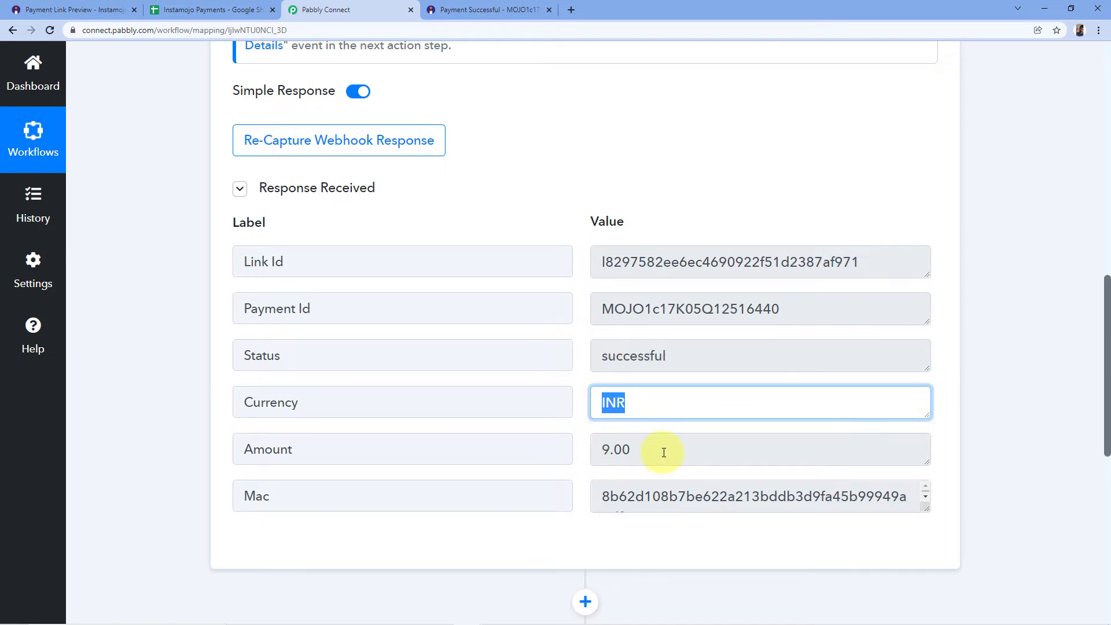
left_click_drag(658, 453, 587, 452)
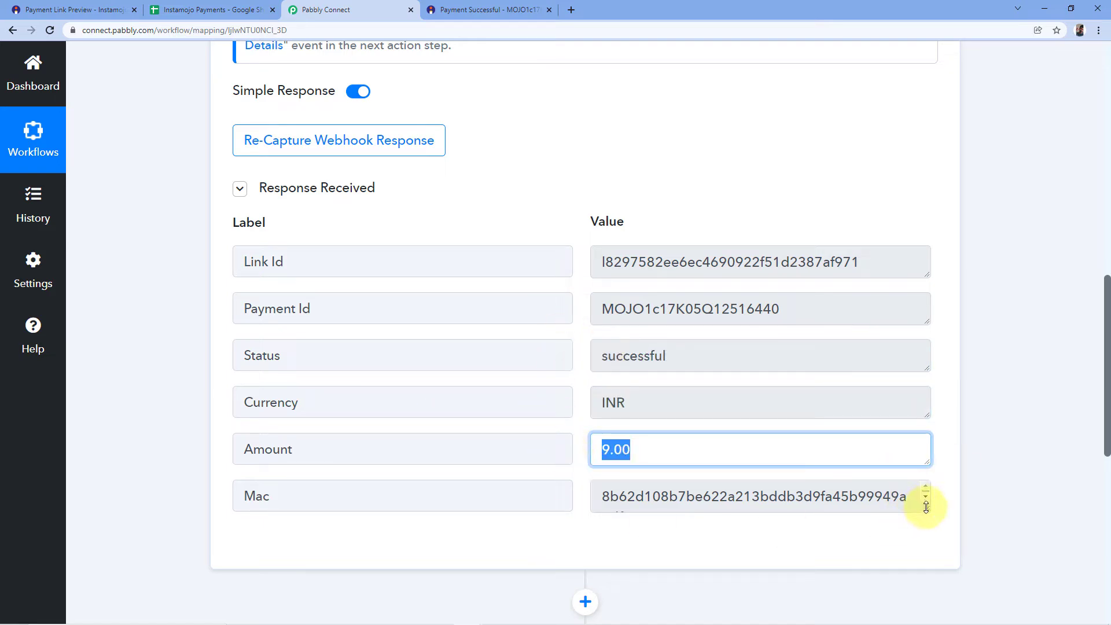
left_click_drag(926, 507, 926, 529)
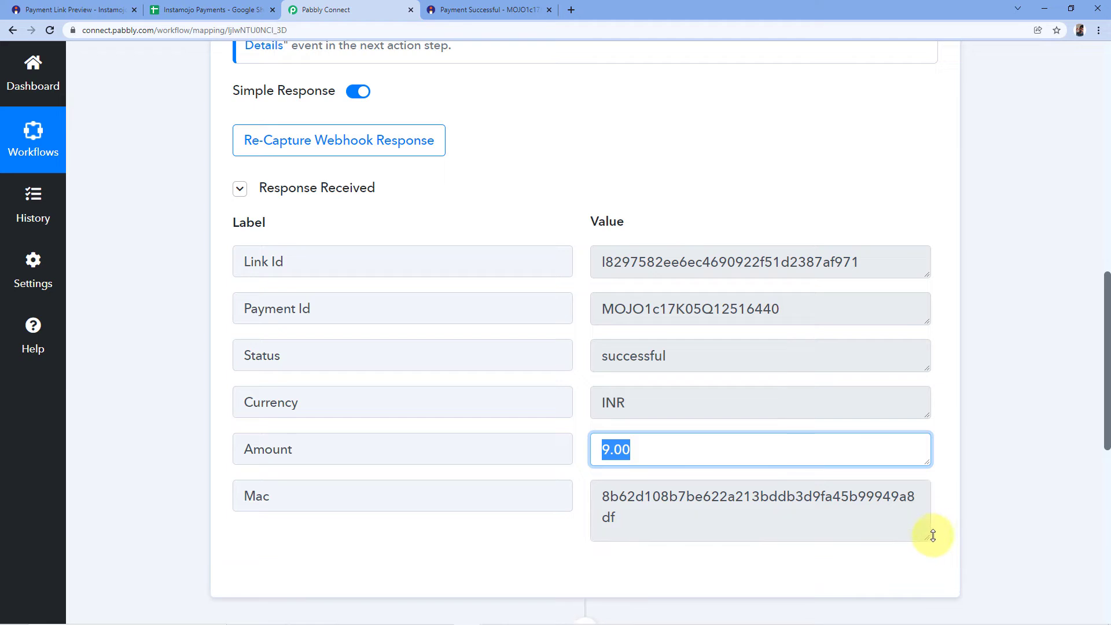
left_click(518, 7)
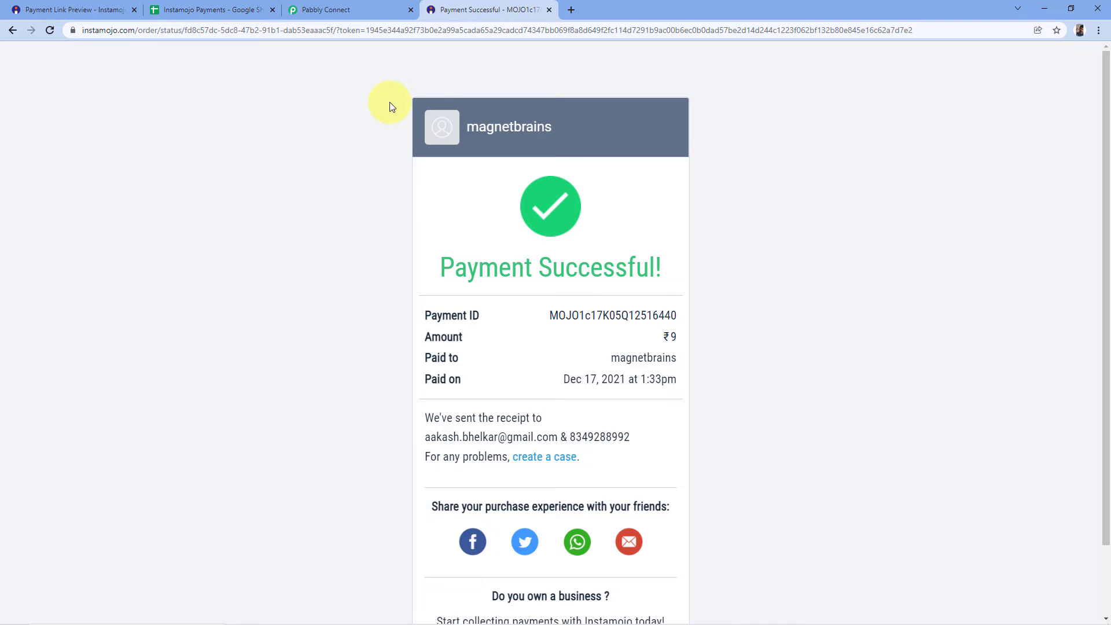
left_click(333, 8)
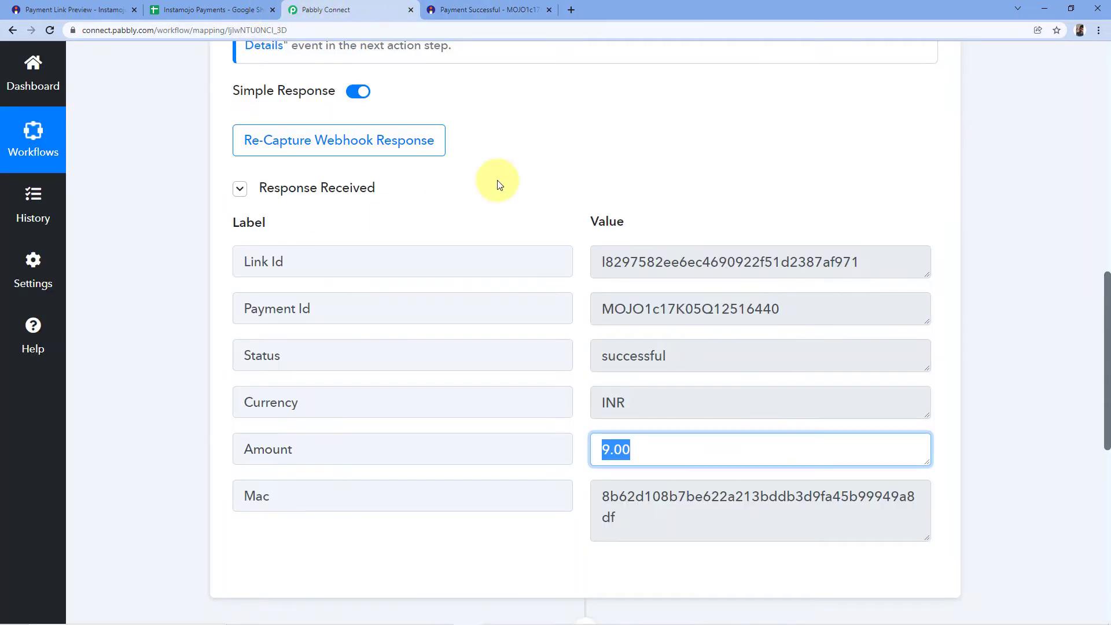
left_click(520, 228)
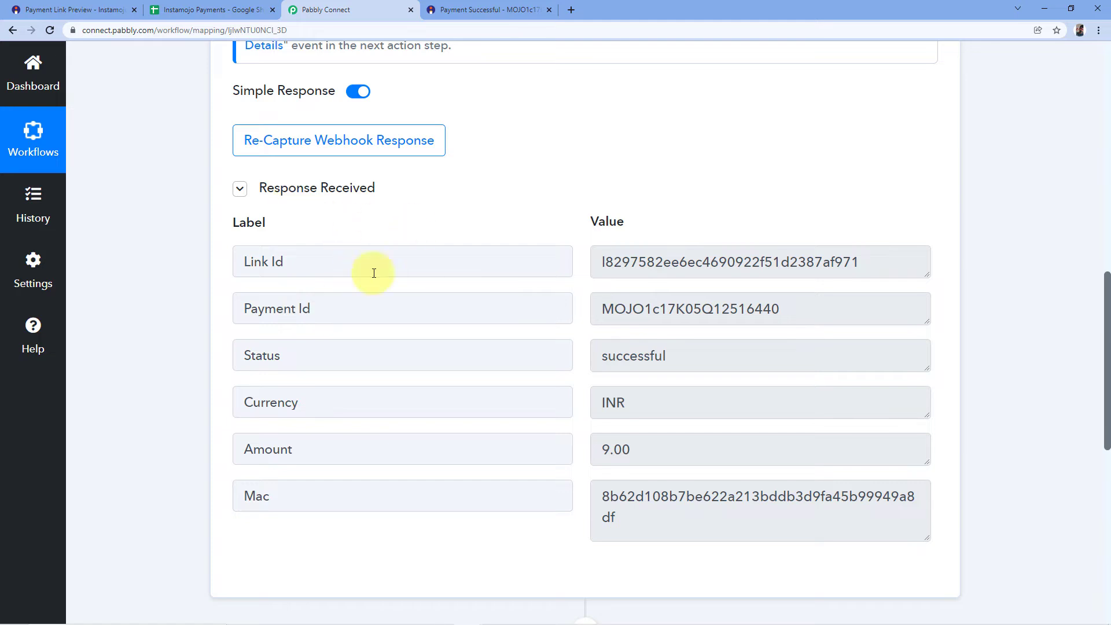
left_click_drag(604, 308, 801, 309)
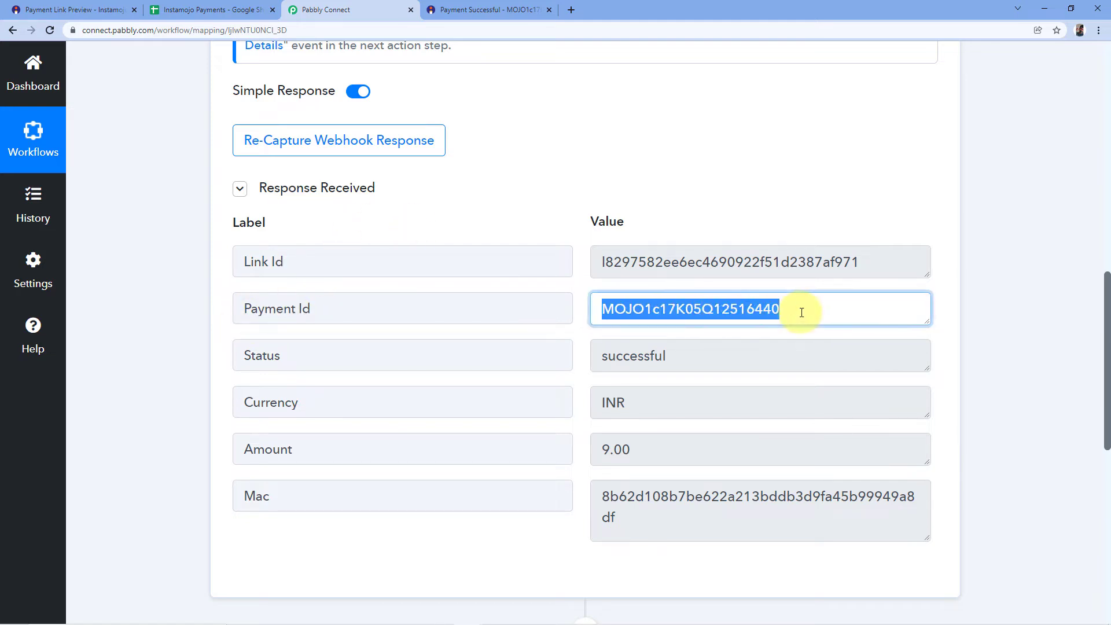
left_click(555, 223)
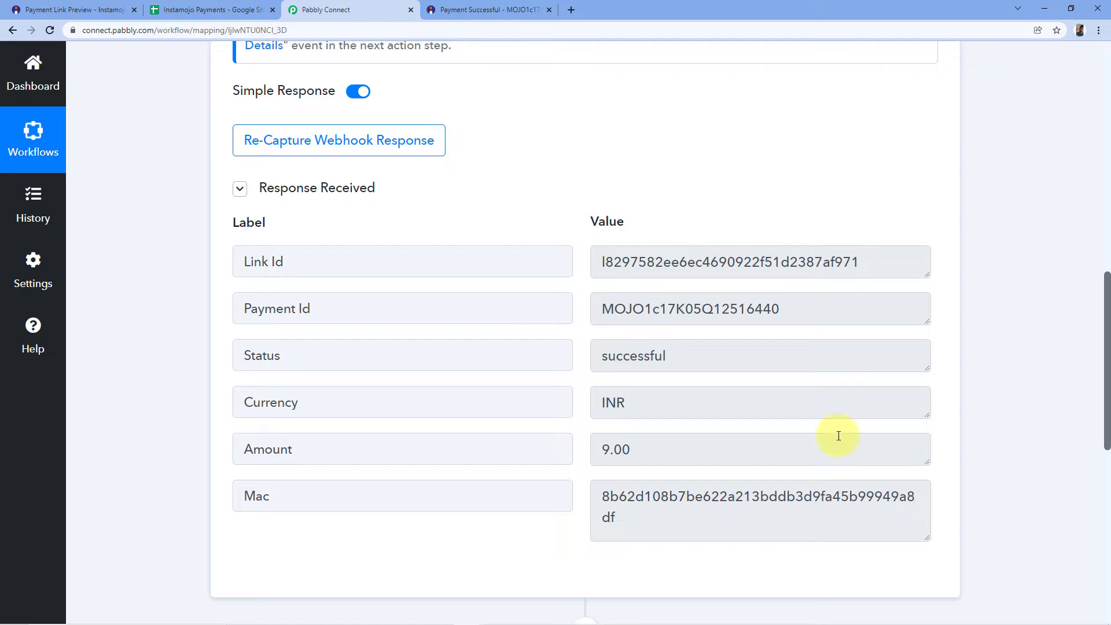
Set the workflow's second step to the Instamojo app with the Get Payment Details action event.
scroll(969, 277, "down", 8)
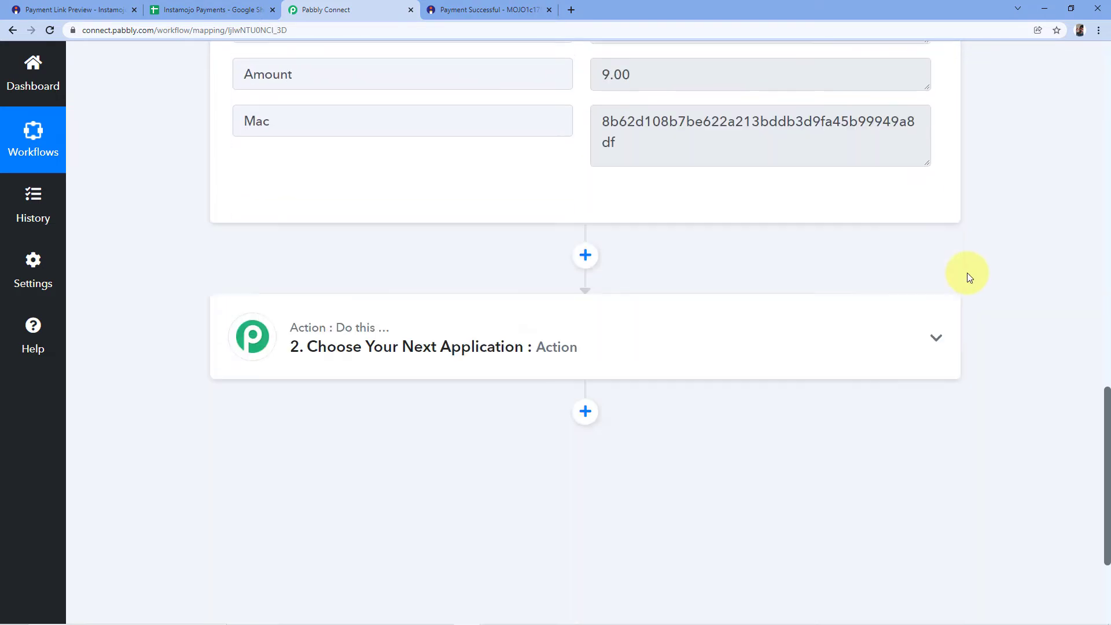
left_click(459, 258)
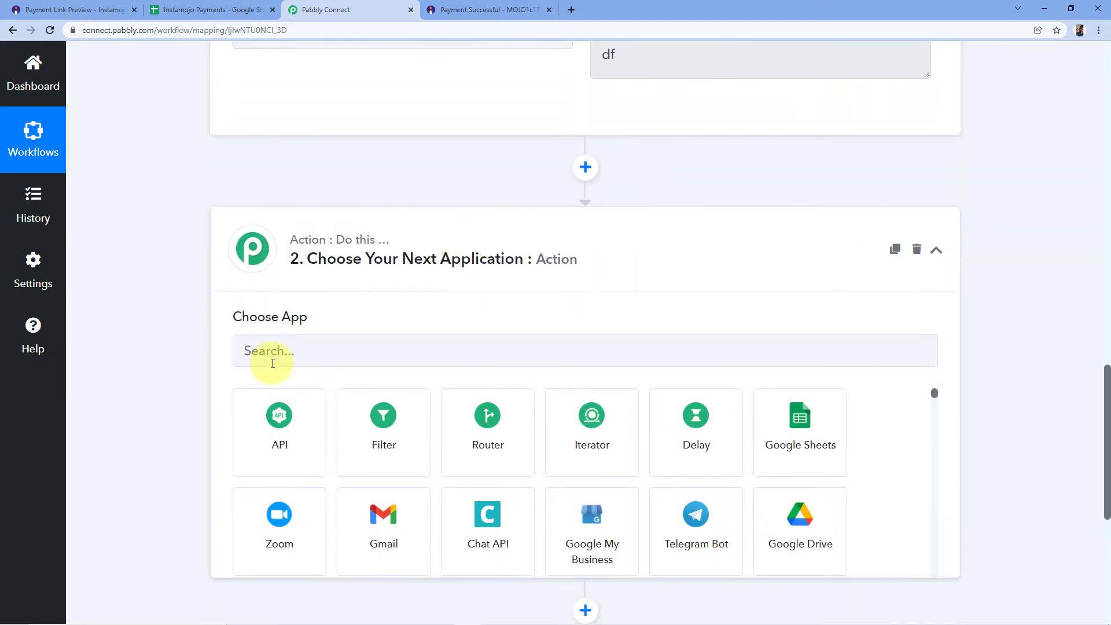
left_click(323, 359)
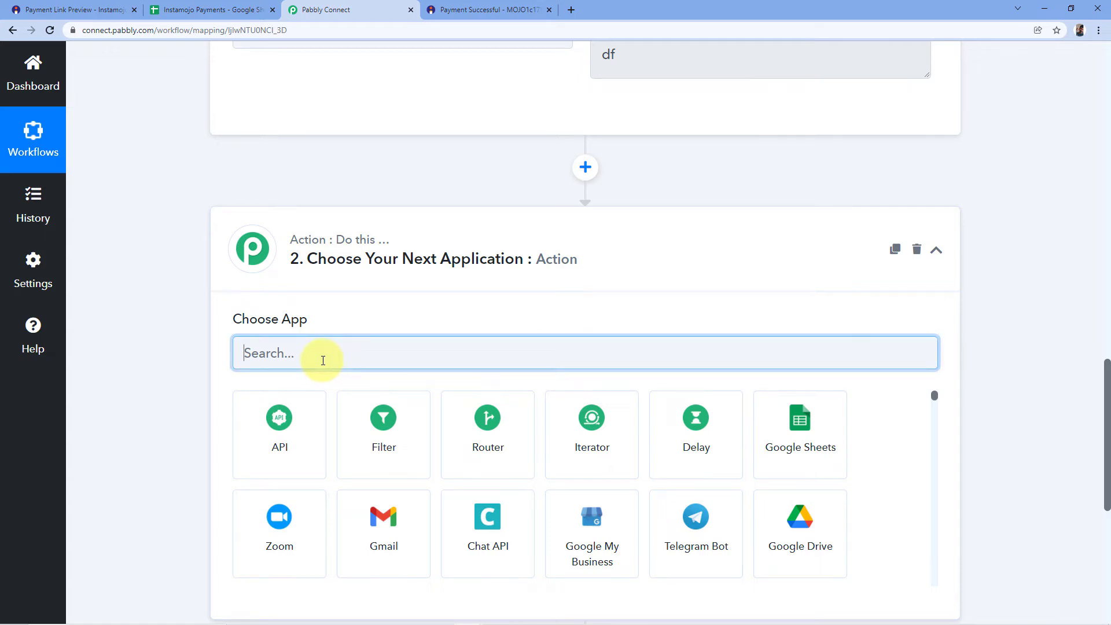
type("Insta")
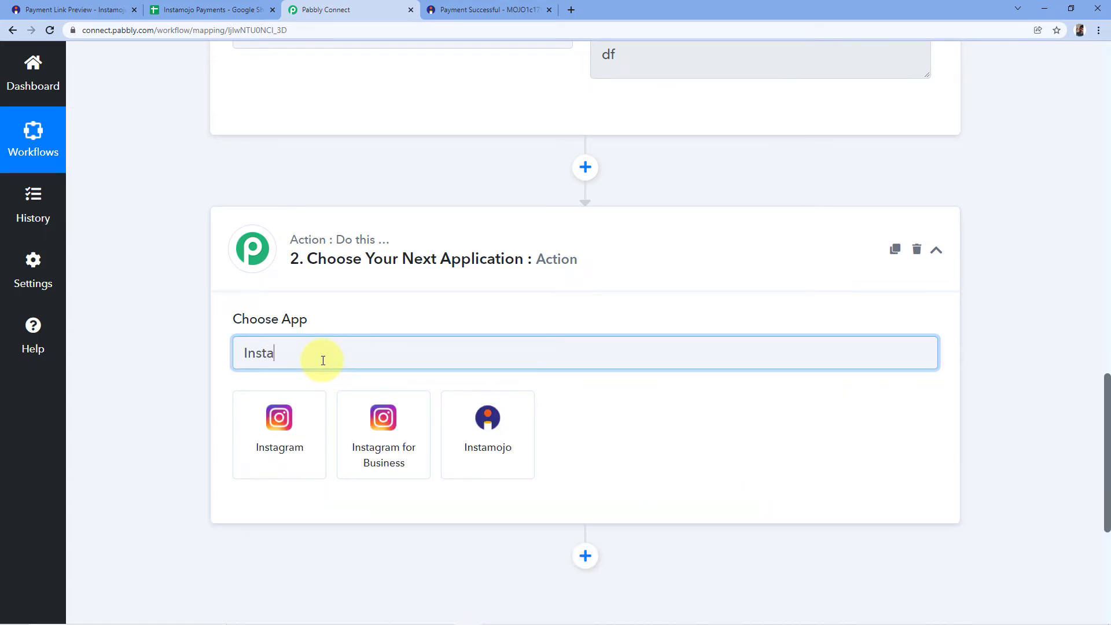
left_click(529, 441)
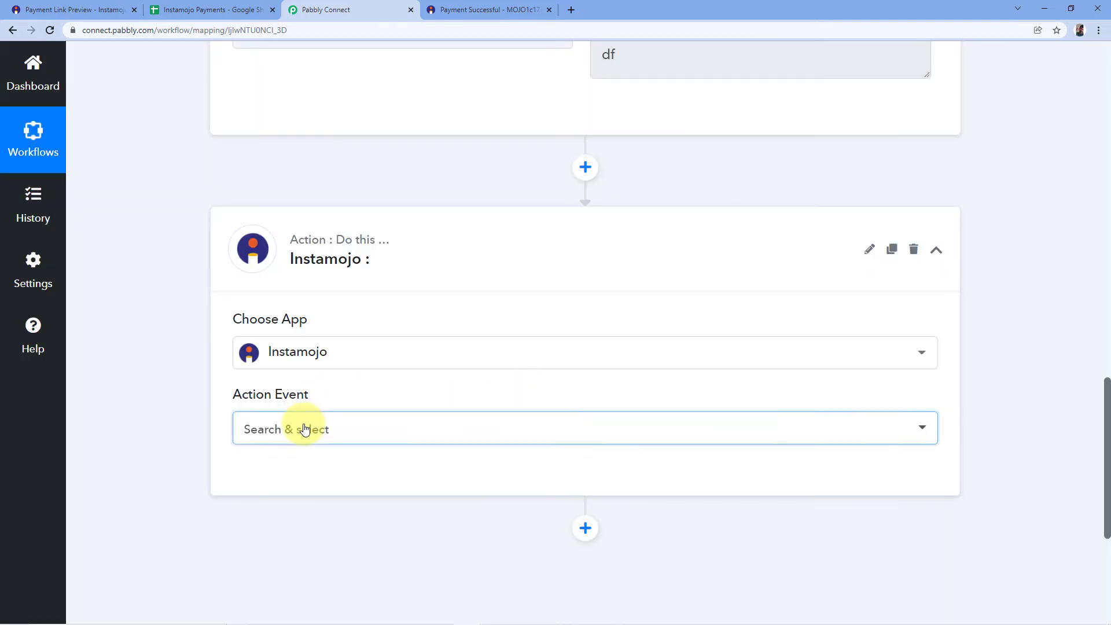
left_click(305, 428)
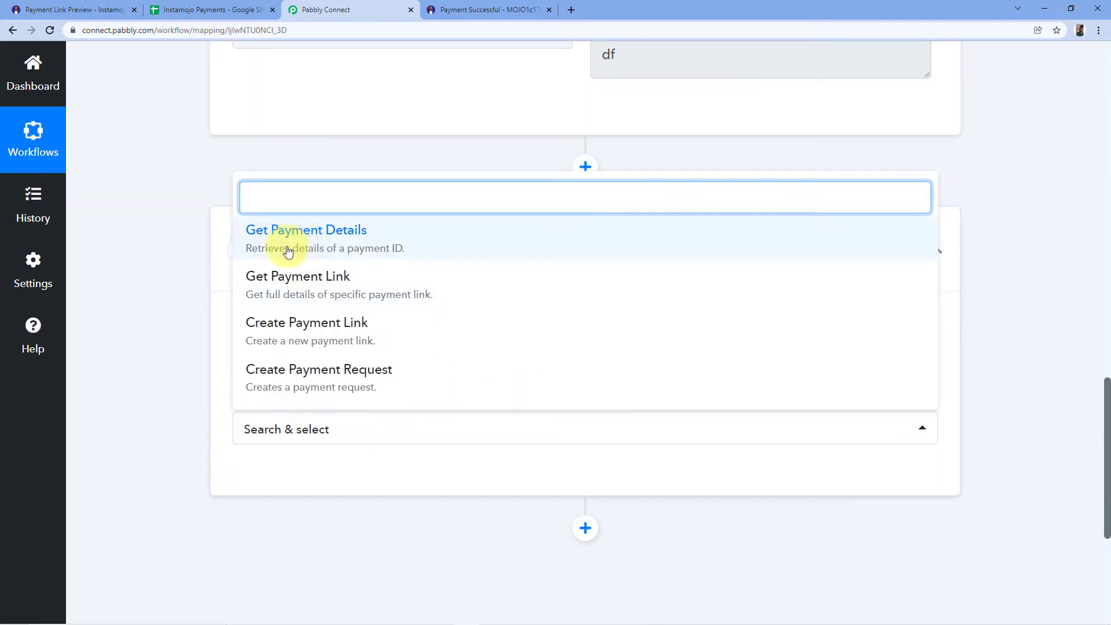
left_click(341, 248)
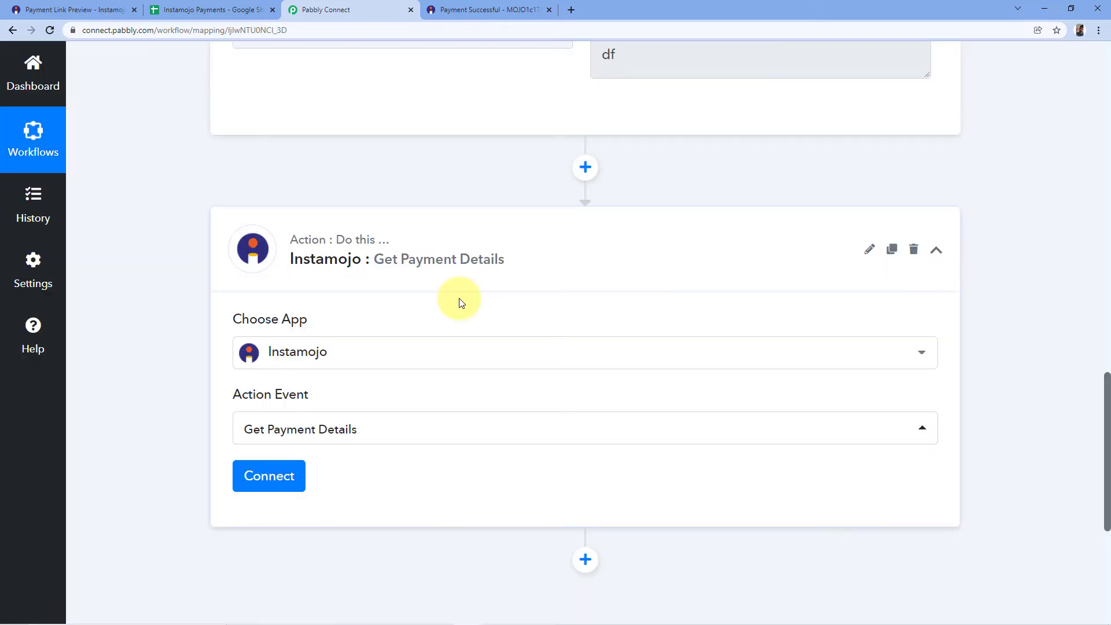
Start adding a new Instamojo connection for the Get Payment Details action and show its credential fields.
left_click(271, 477)
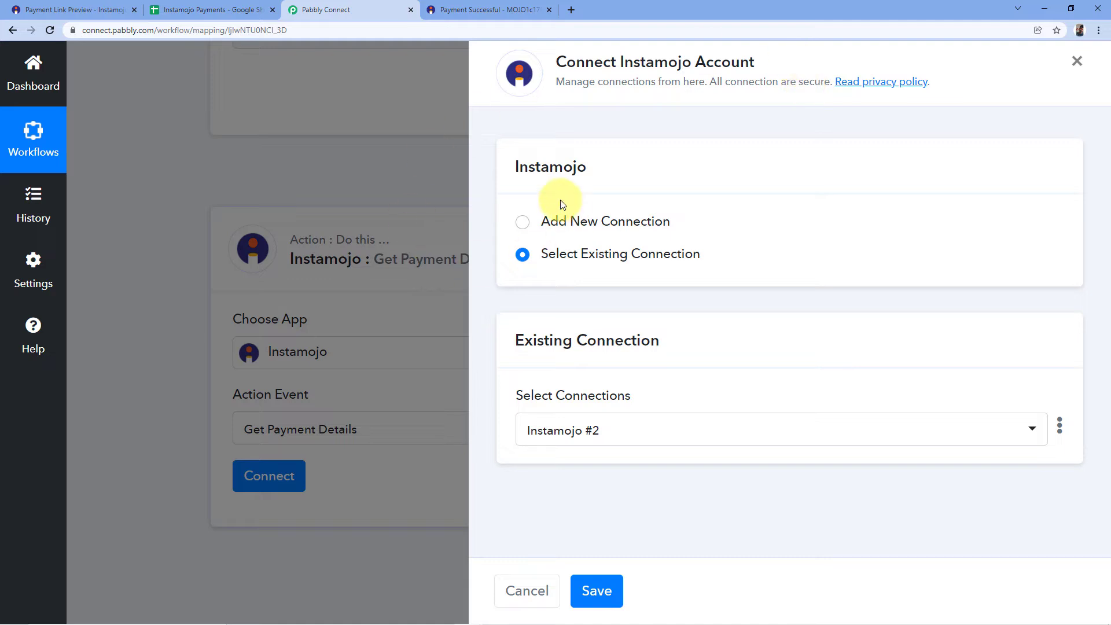
left_click(521, 222)
scroll(712, 228, "down", 2)
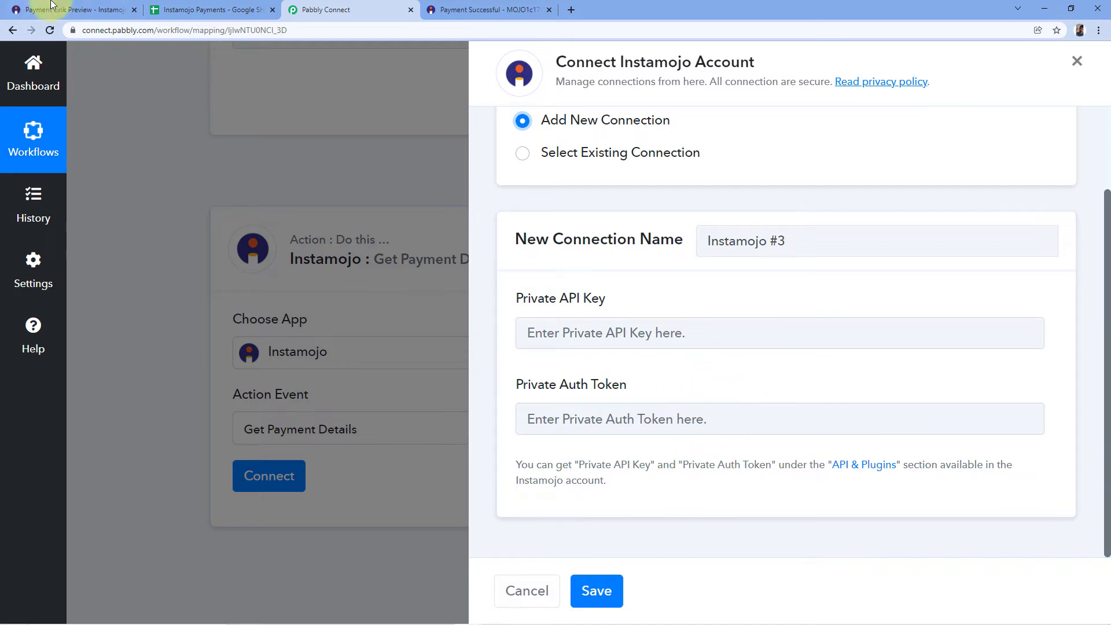
Switch to the Instamojo account and show its API & Plugins integration settings.
left_click(69, 8)
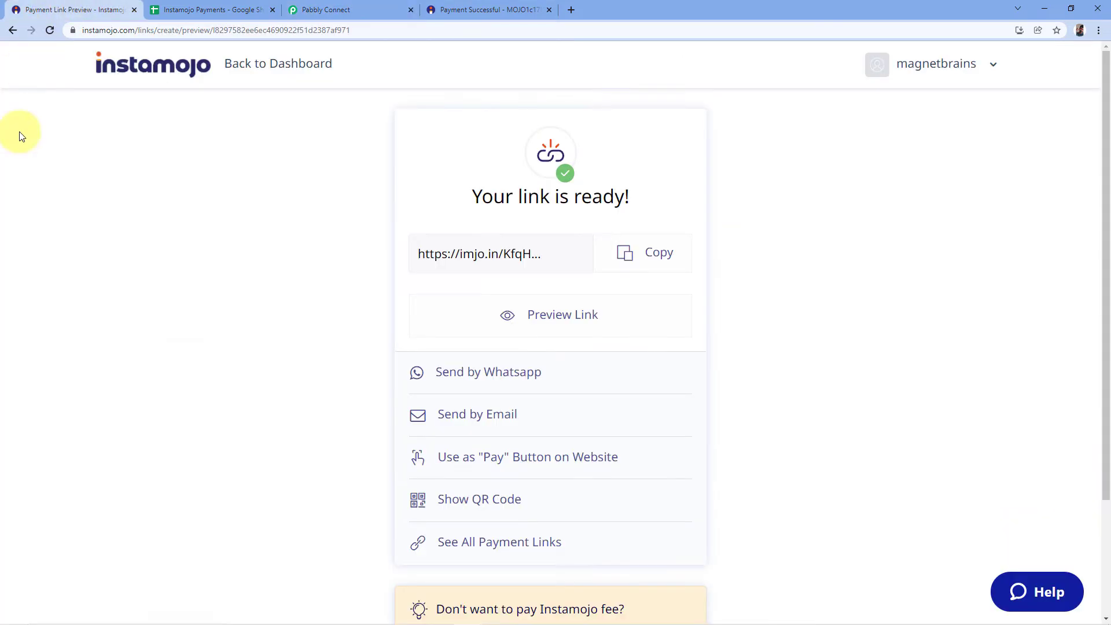
left_click(259, 65)
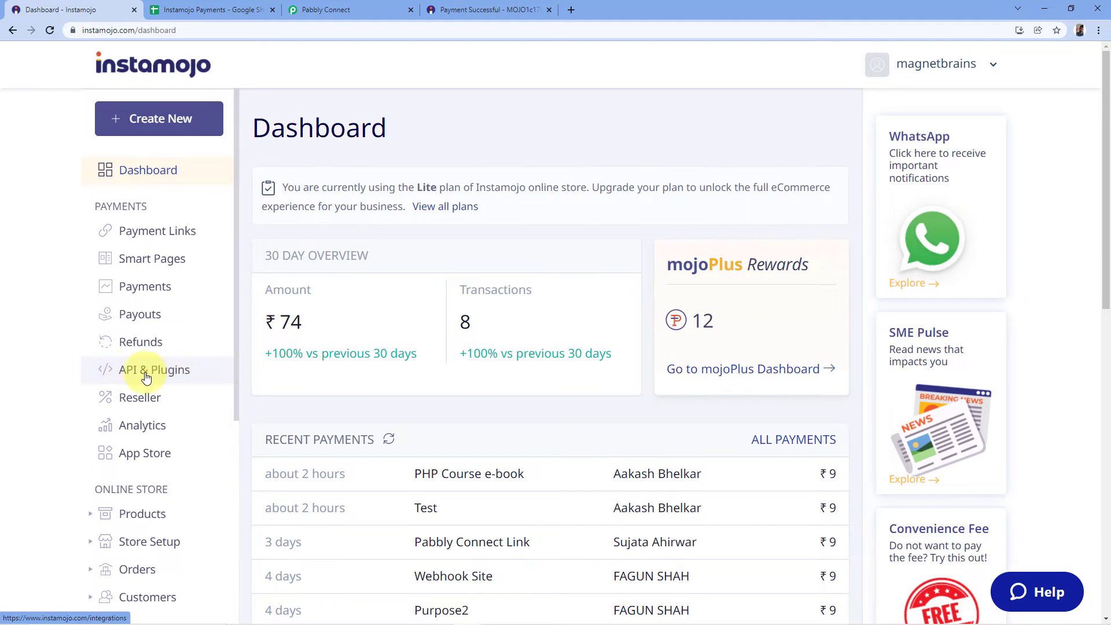
left_click(146, 376)
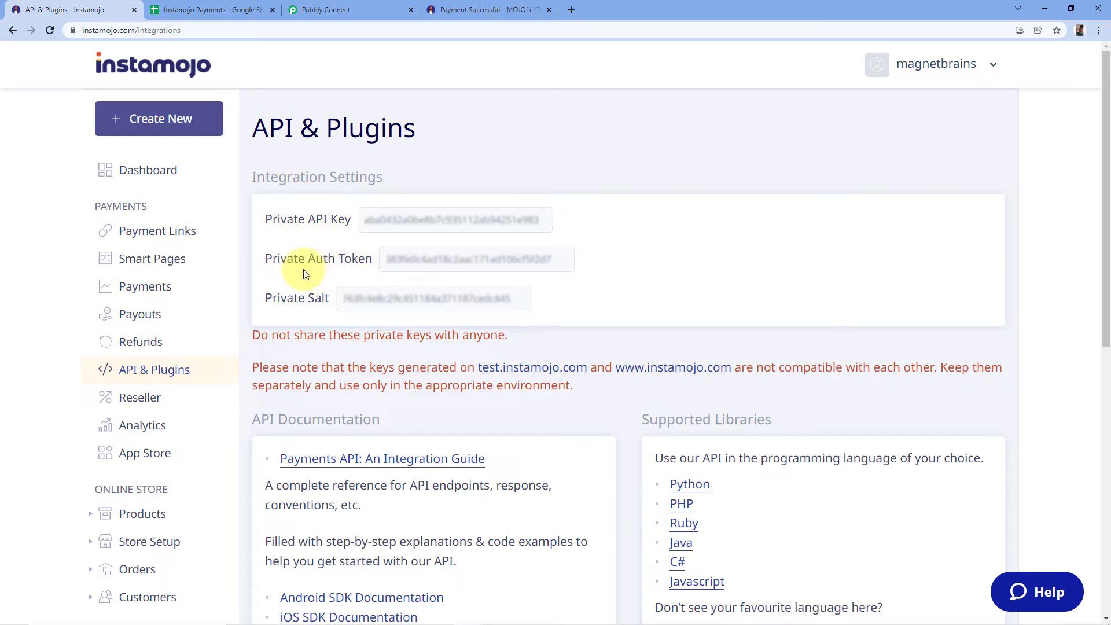
Copy the Private API Key from Instamojo and paste it into the new Instamojo connection in Pabbly Connect.
double_click(485, 224)
right_click(489, 228)
left_click(509, 239)
left_click(347, 10)
left_click(557, 333)
right_click(556, 335)
left_click(591, 415)
Copy the Private Auth Token from Instamojo into the new Pabbly Connect connection and save the connection.
left_click(87, 10)
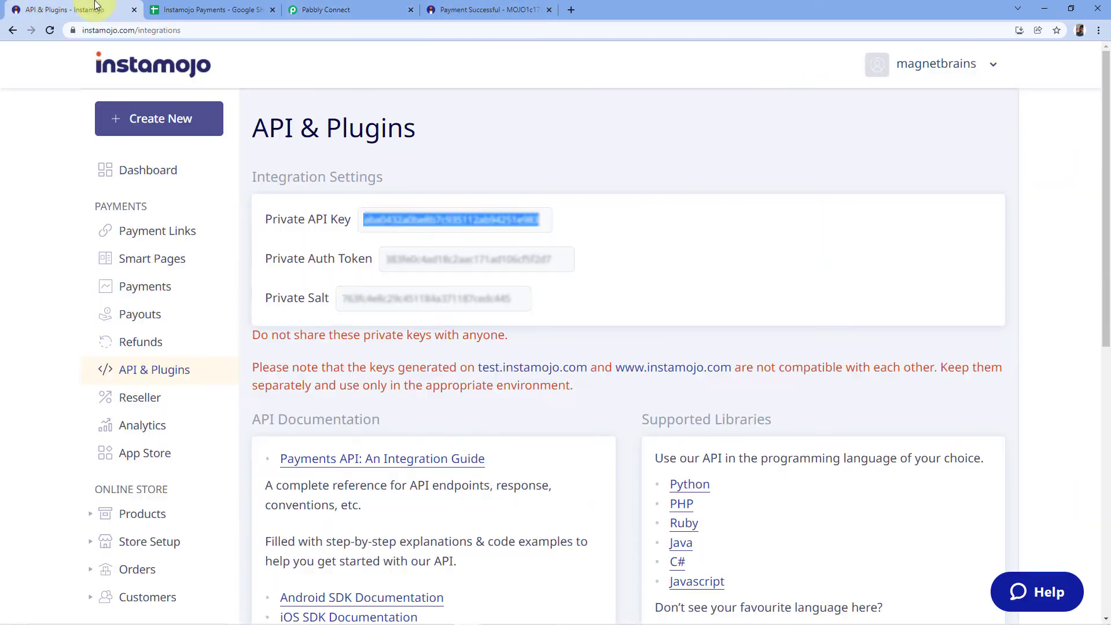
double_click(443, 262)
right_click(444, 264)
left_click(461, 275)
left_click(326, 10)
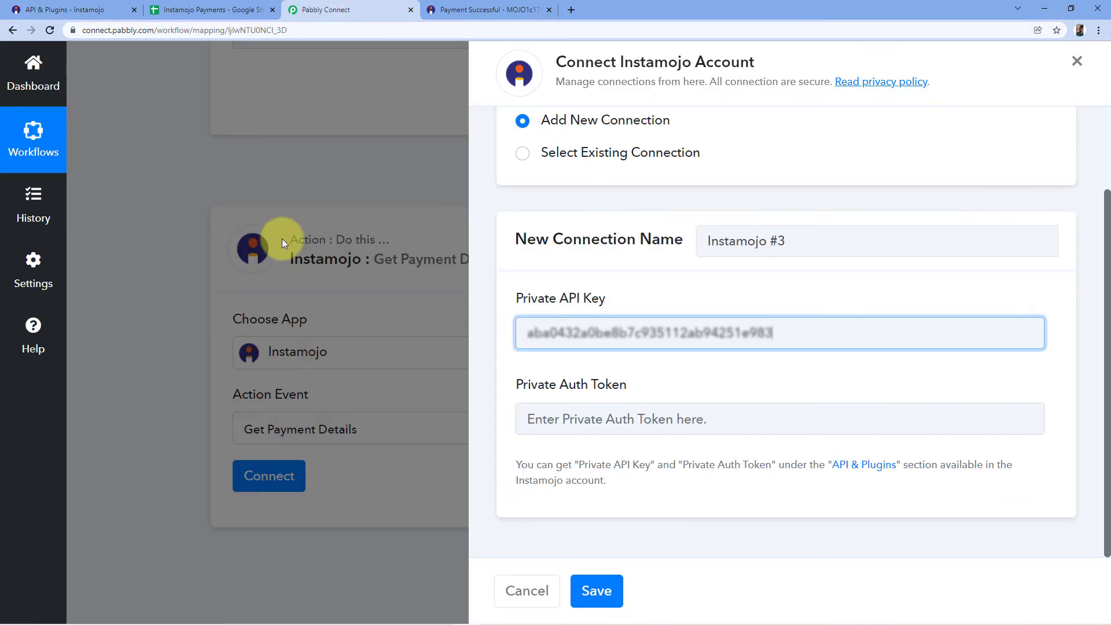
left_click(608, 420)
right_click(586, 426)
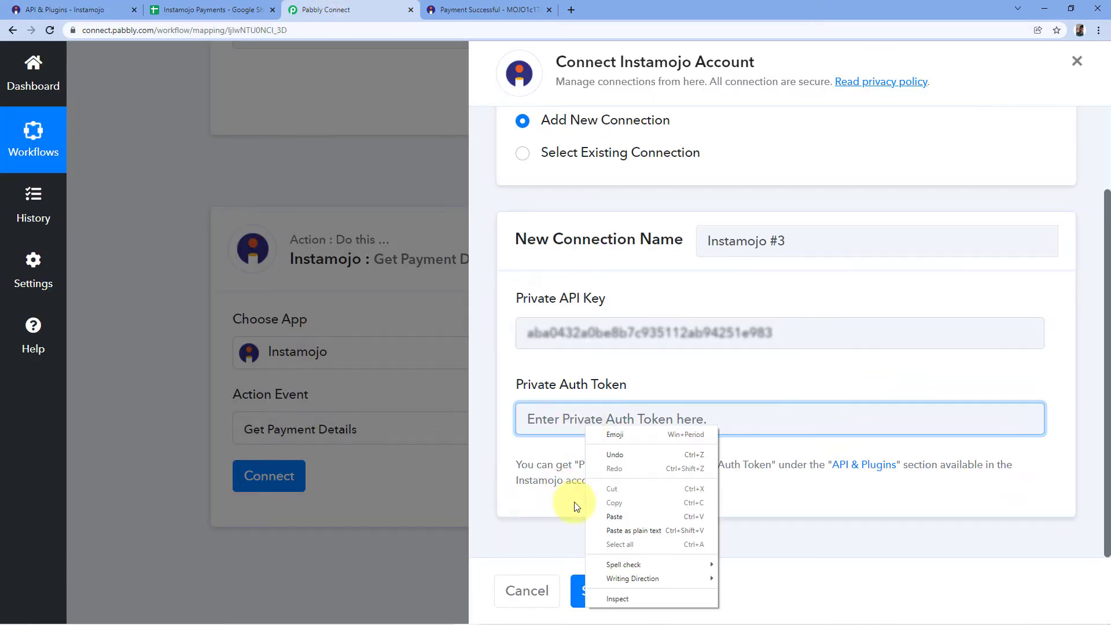
left_click(624, 517)
left_click(597, 590)
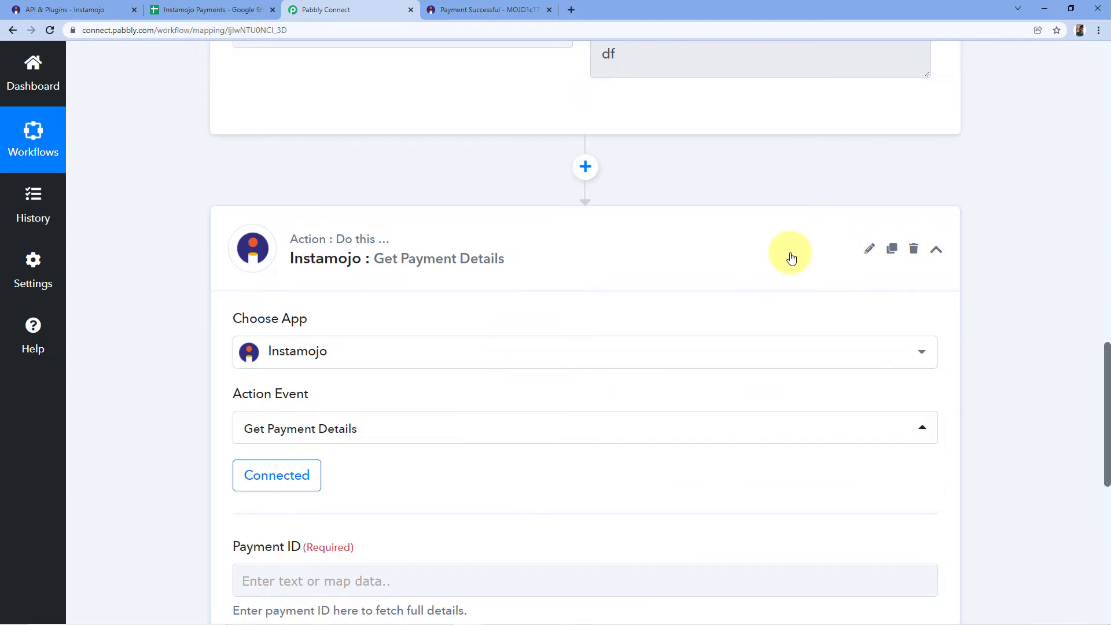
Examine the action's required Payment ID field and locate the matching Payment Id value in the New Sale trigger's response.
scroll(789, 255, "down", 3)
scroll(640, 296, "down", 2)
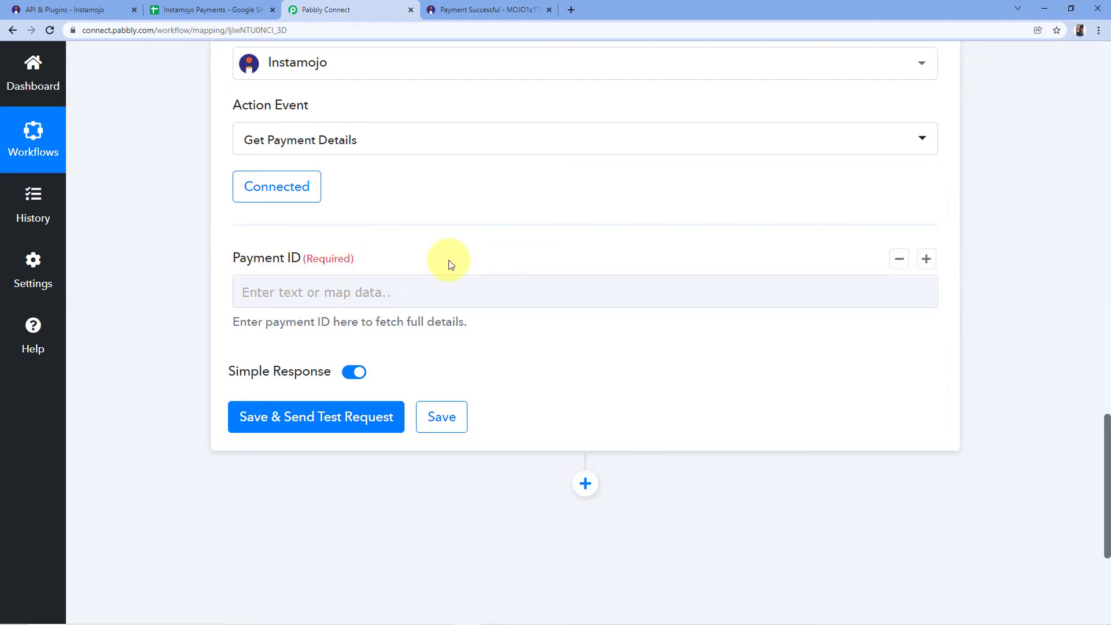
left_click(368, 284)
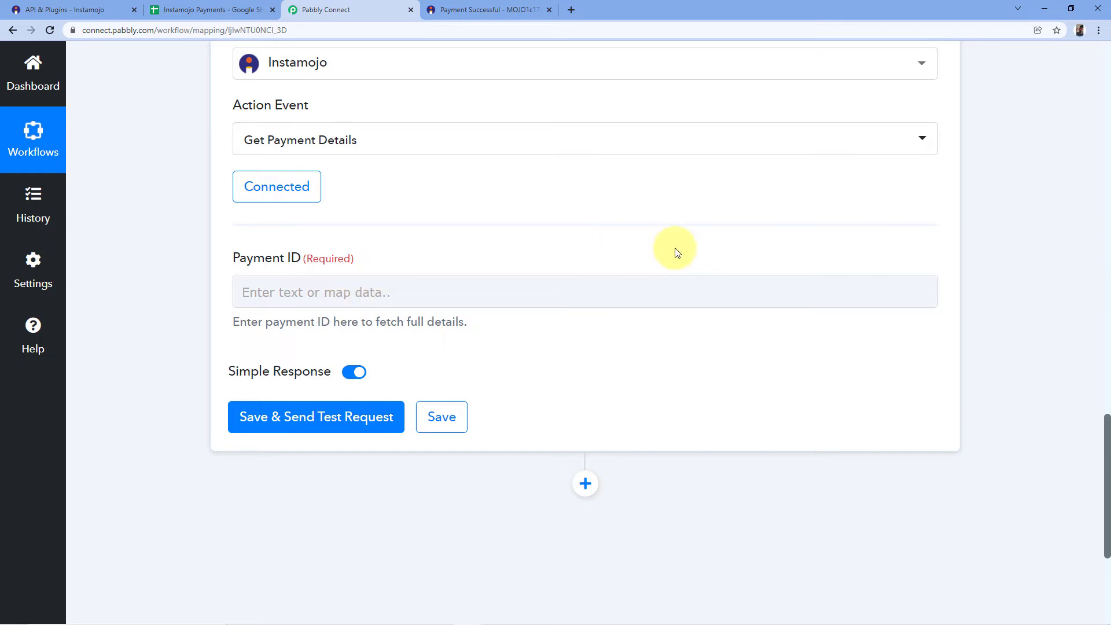
scroll(687, 252, "up", 15)
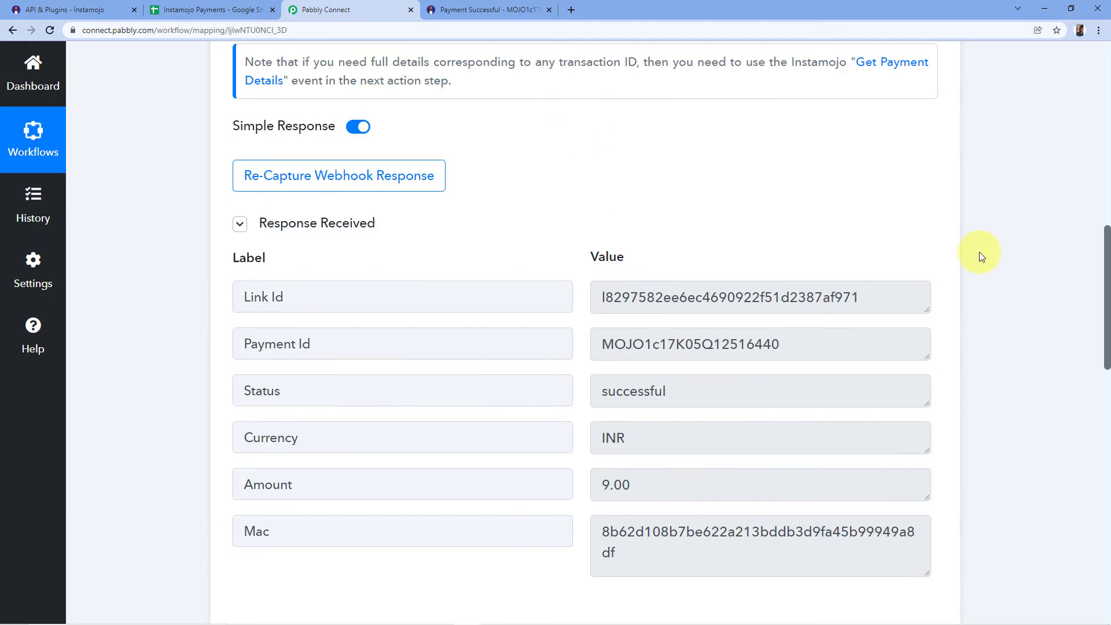
scroll(528, 191, "up", 7)
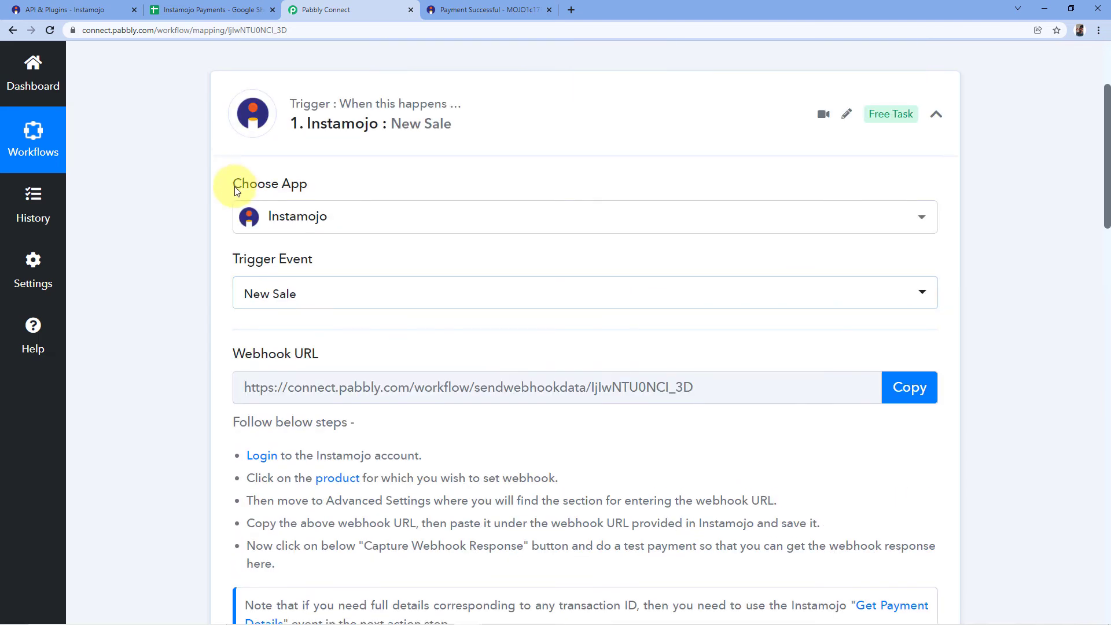
scroll(356, 228, "down", 10)
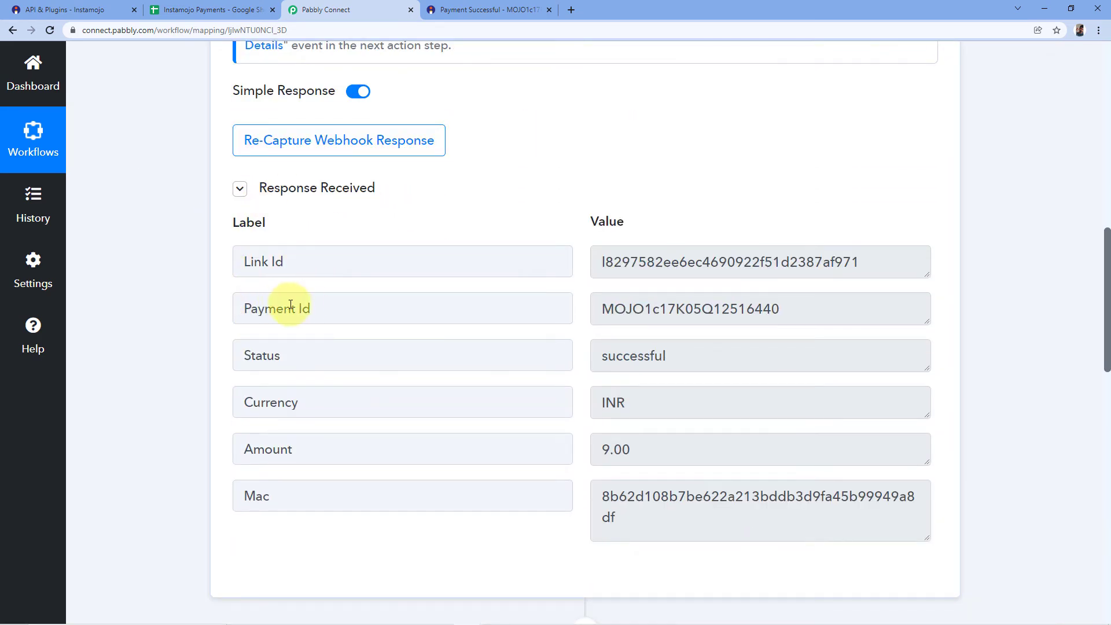
left_click_drag(596, 308, 786, 318)
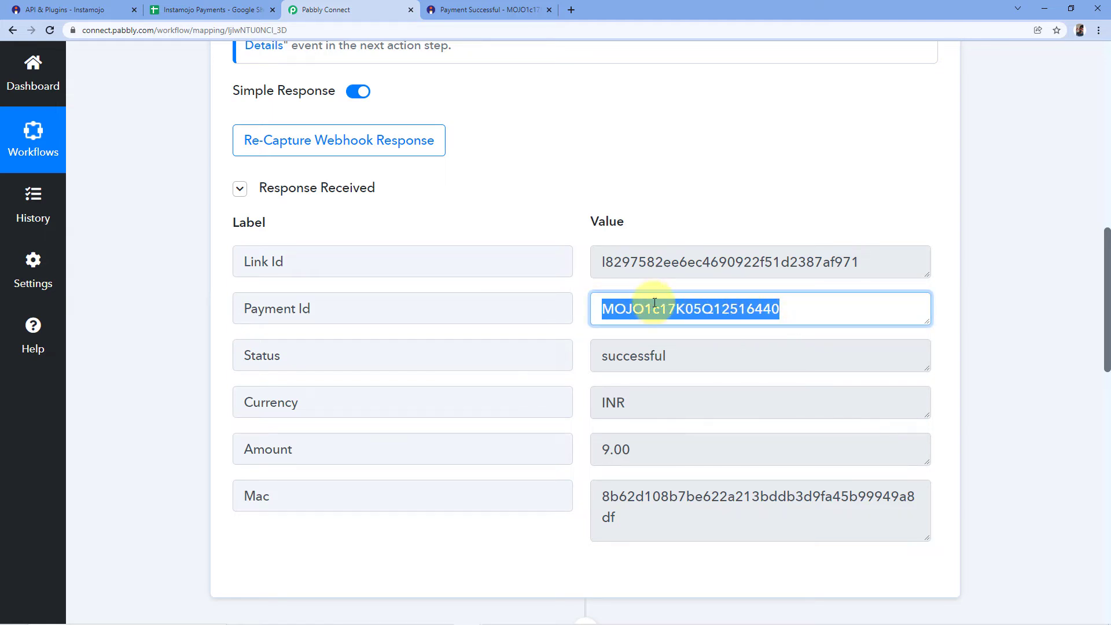
Map the action's Payment ID to the Payment Id from the Instamojo New Sale step and send a test request.
scroll(983, 311, "down", 12)
scroll(996, 318, "down", 1)
scroll(394, 145, "up", 3)
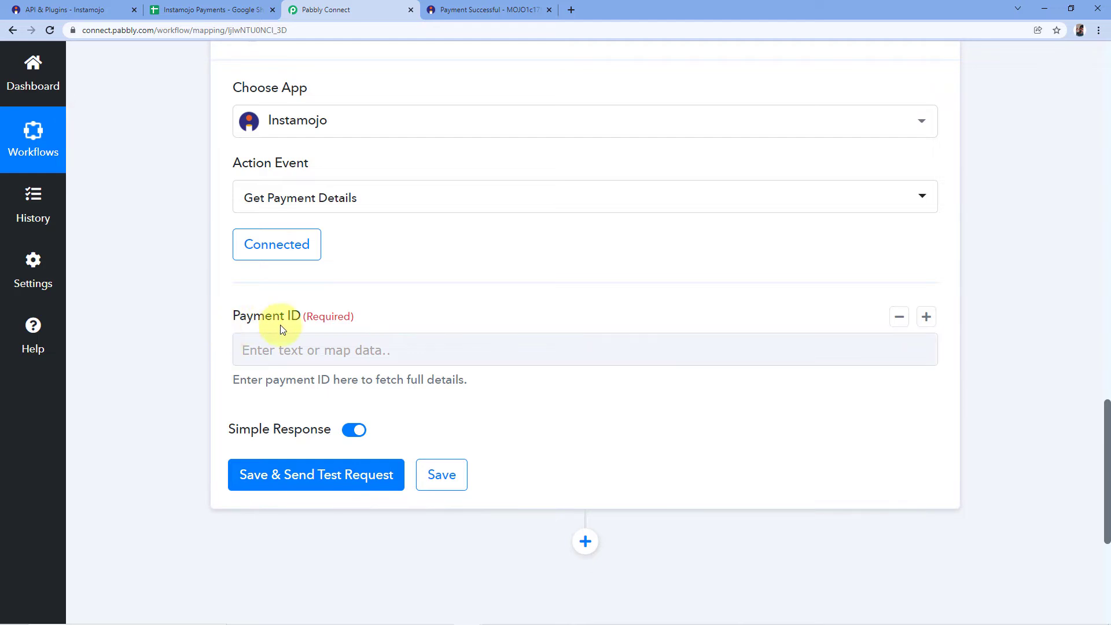
left_click(279, 349)
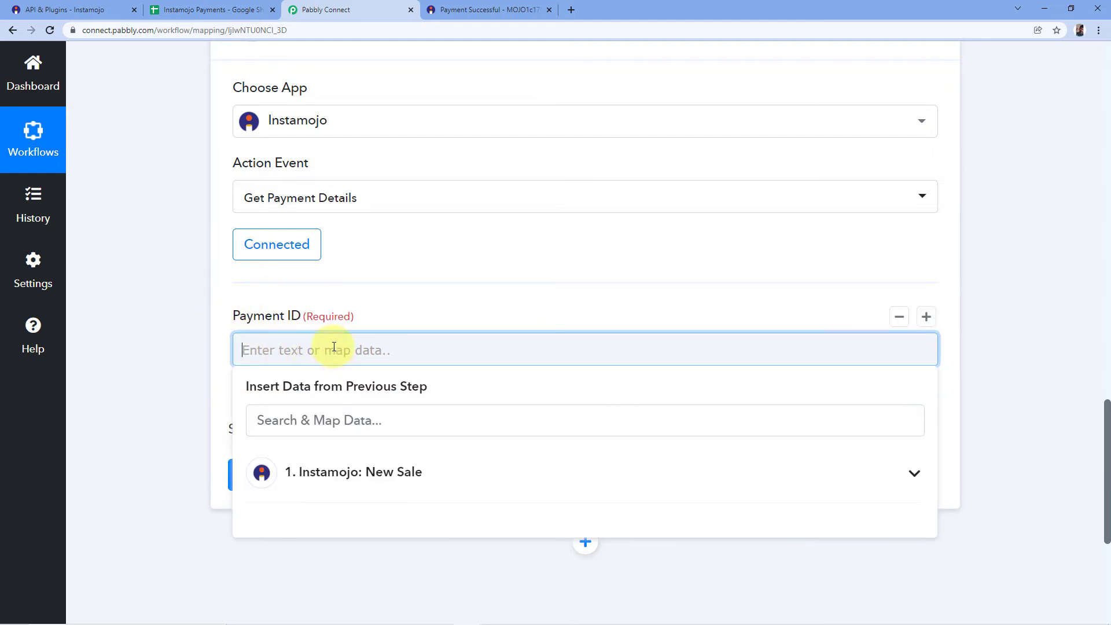
scroll(334, 348, "down", 1)
left_click(348, 425)
scroll(379, 404, "down", 1)
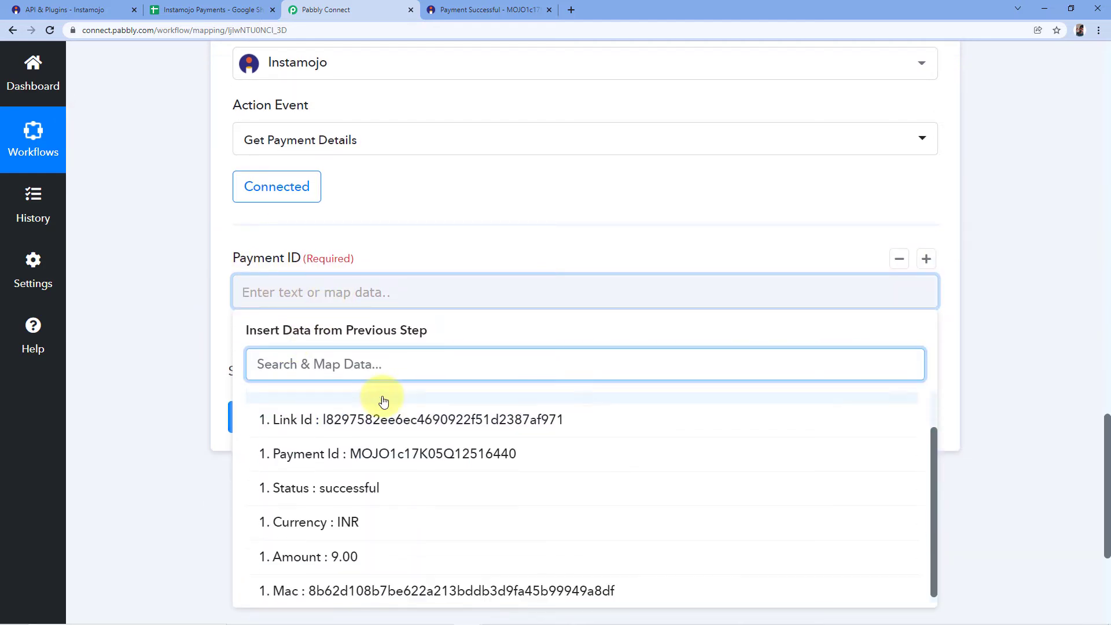
scroll(380, 404, "down", 1)
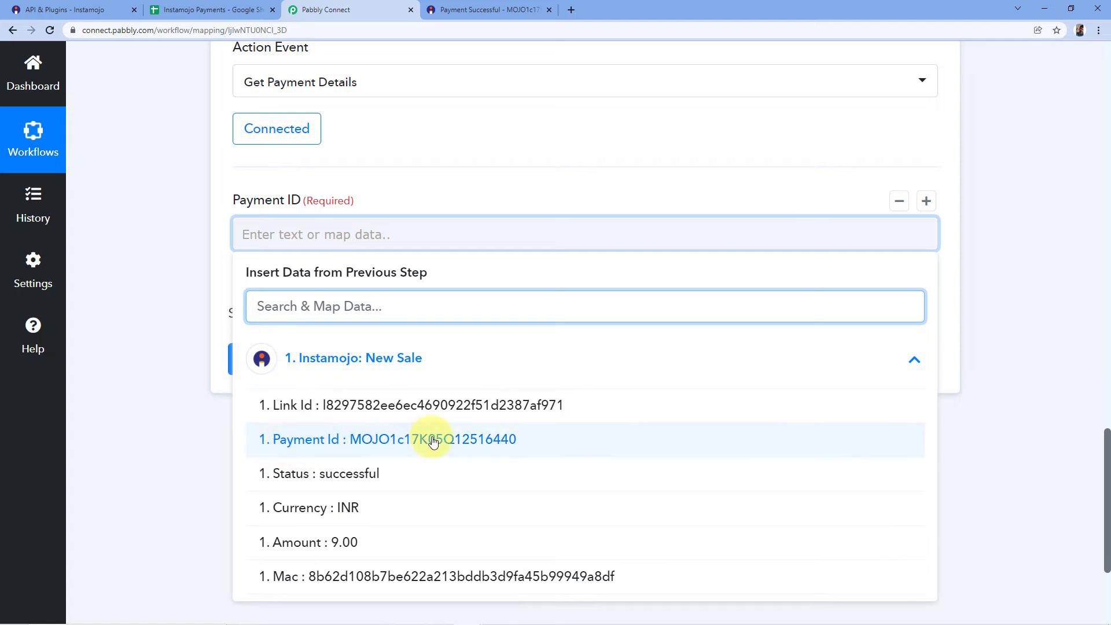
left_click(358, 439)
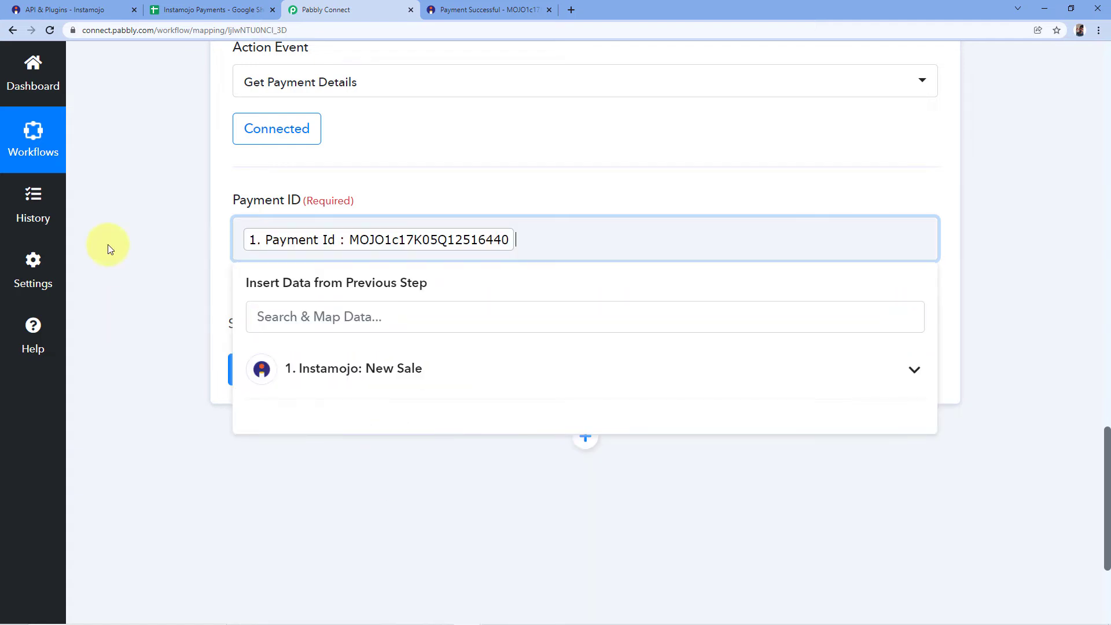
left_click(256, 179)
left_click(315, 377)
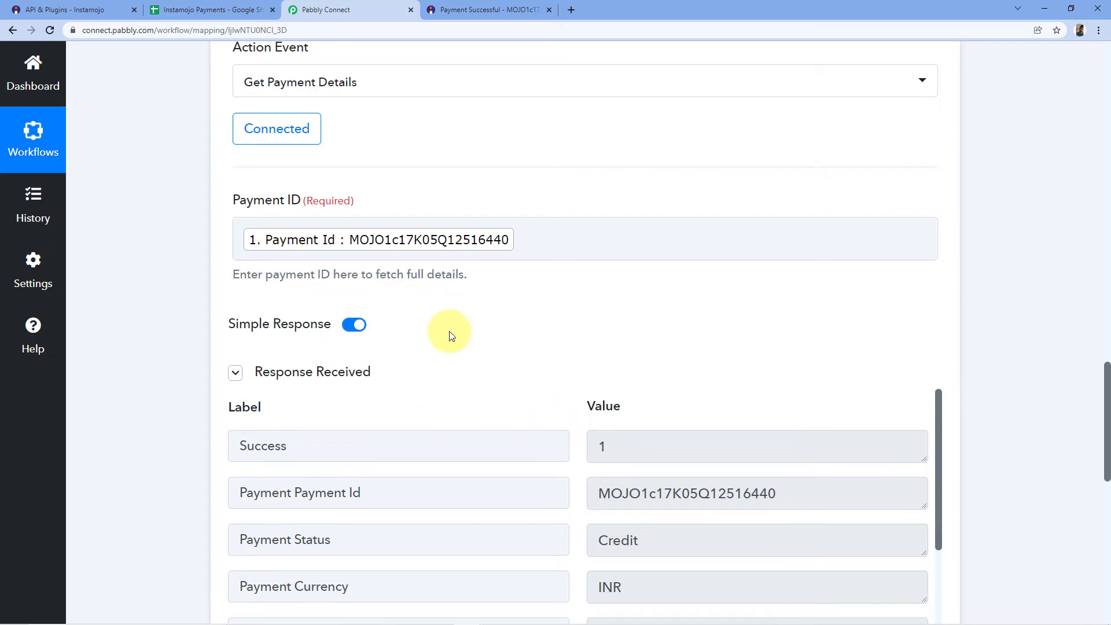
Examine the buyer name, phone and other payment fields in the Get Payment Details response.
scroll(541, 330, "down", 3)
scroll(538, 298, "down", 2)
scroll(521, 252, "down", 3)
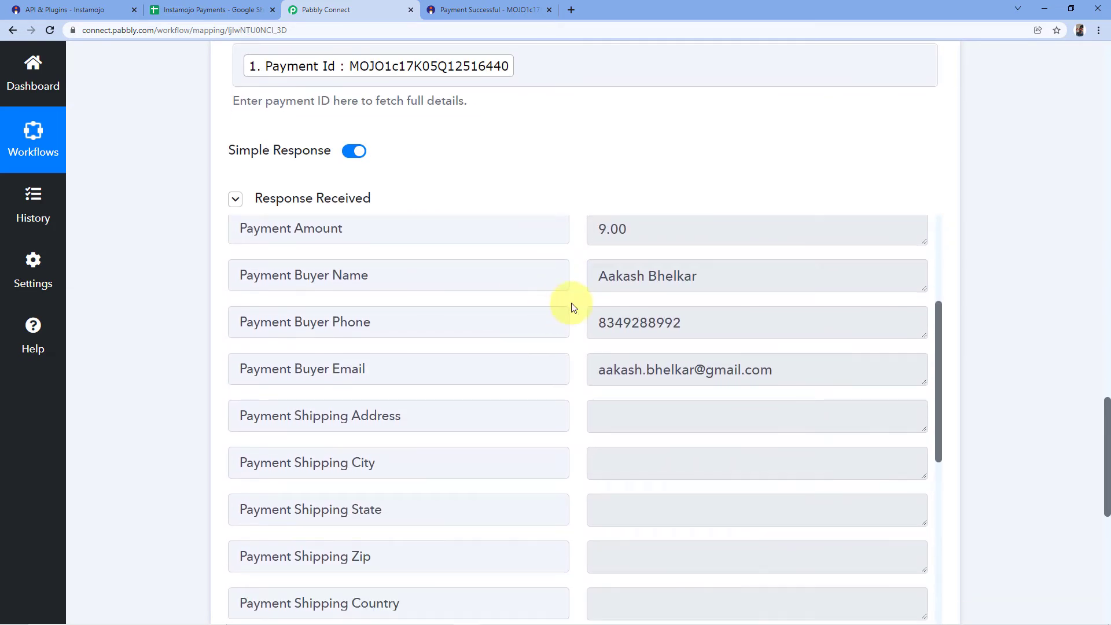
scroll(572, 317, "up", 1)
left_click_drag(593, 332, 697, 334)
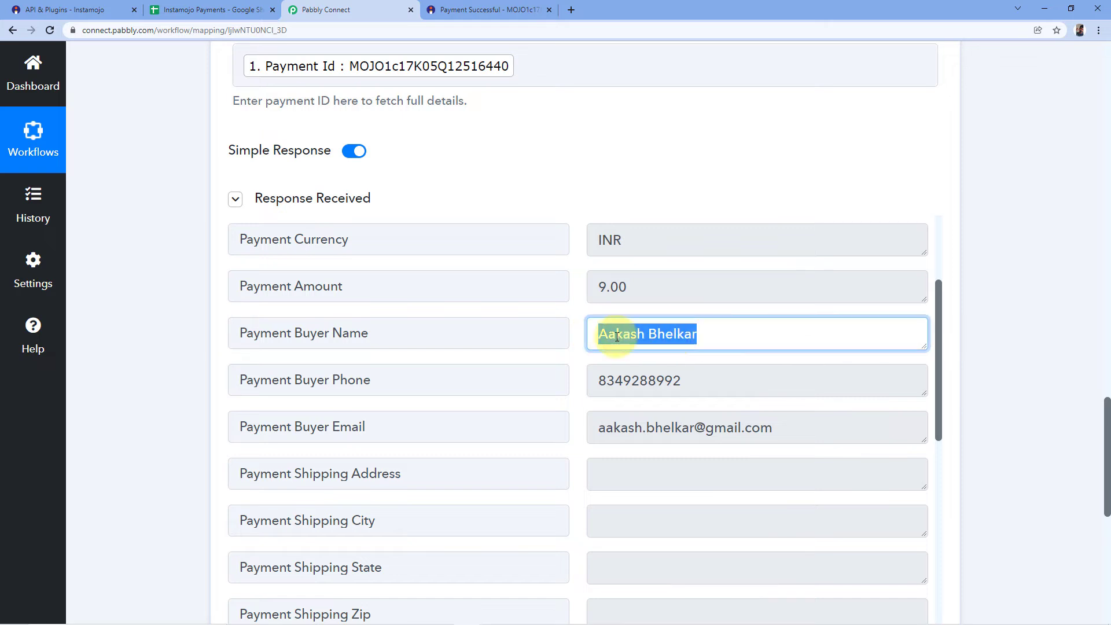
left_click_drag(594, 381, 689, 380)
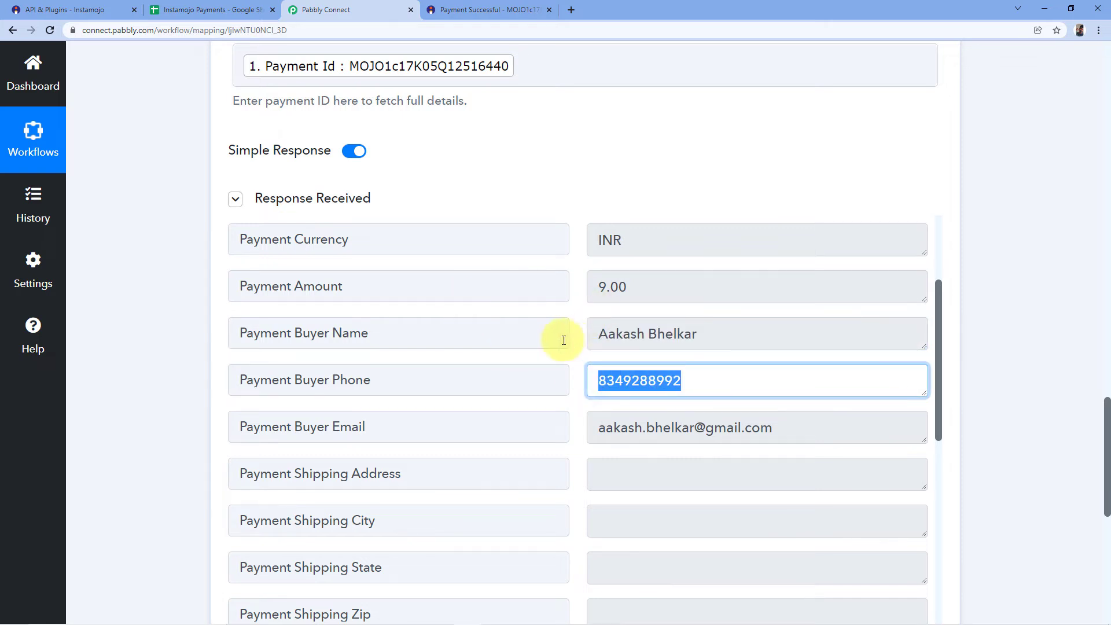
Compare the buyer details in the Get Payment Details response with the Instamojo payment confirmation page.
left_click(463, 9)
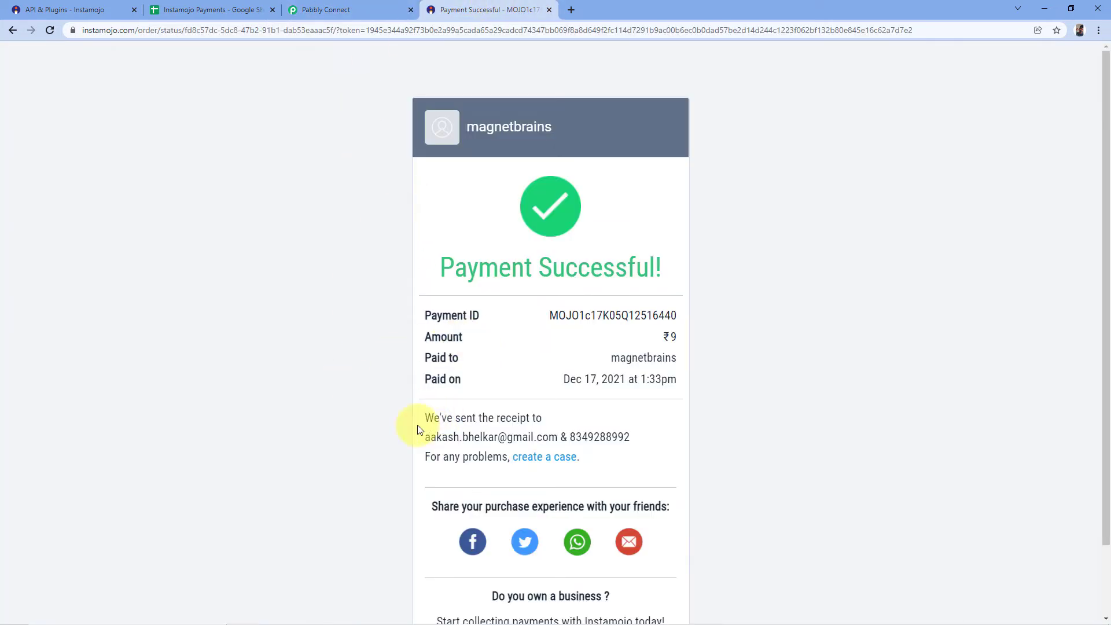
left_click(324, 9)
left_click(704, 341)
left_click_drag(704, 340, 605, 332)
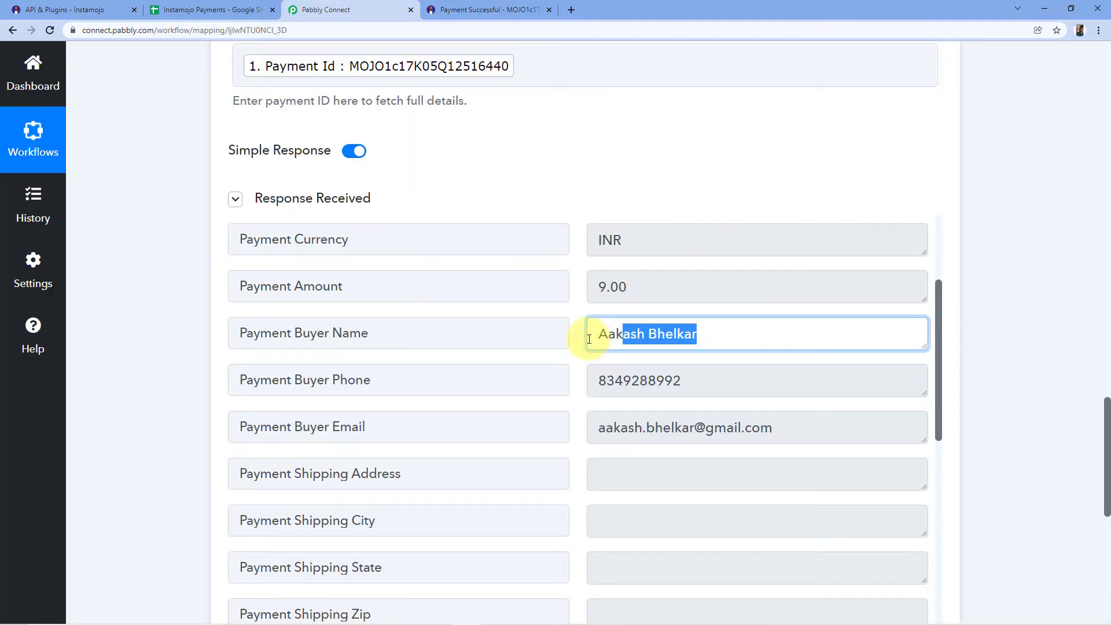
left_click_drag(600, 380, 575, 397)
left_click(573, 380)
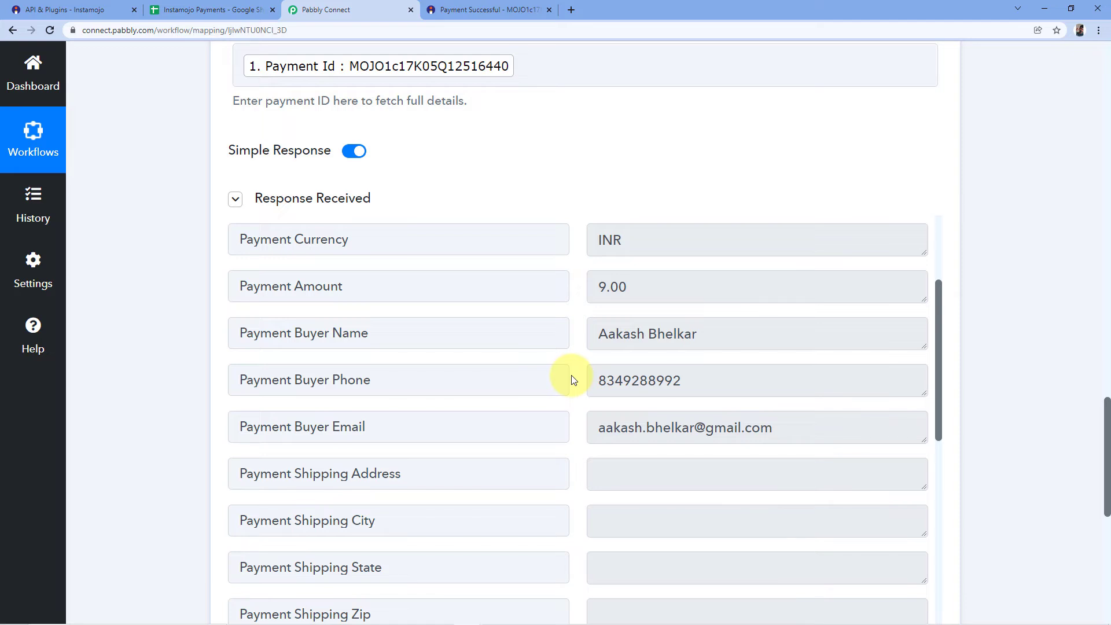
left_click(482, 6)
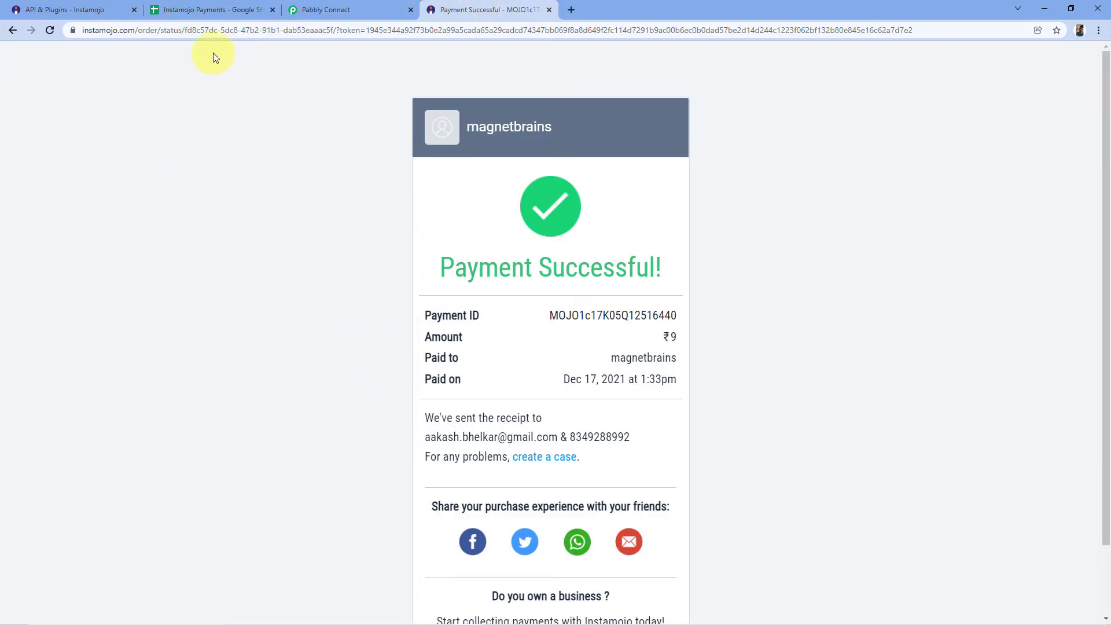
left_click(325, 7)
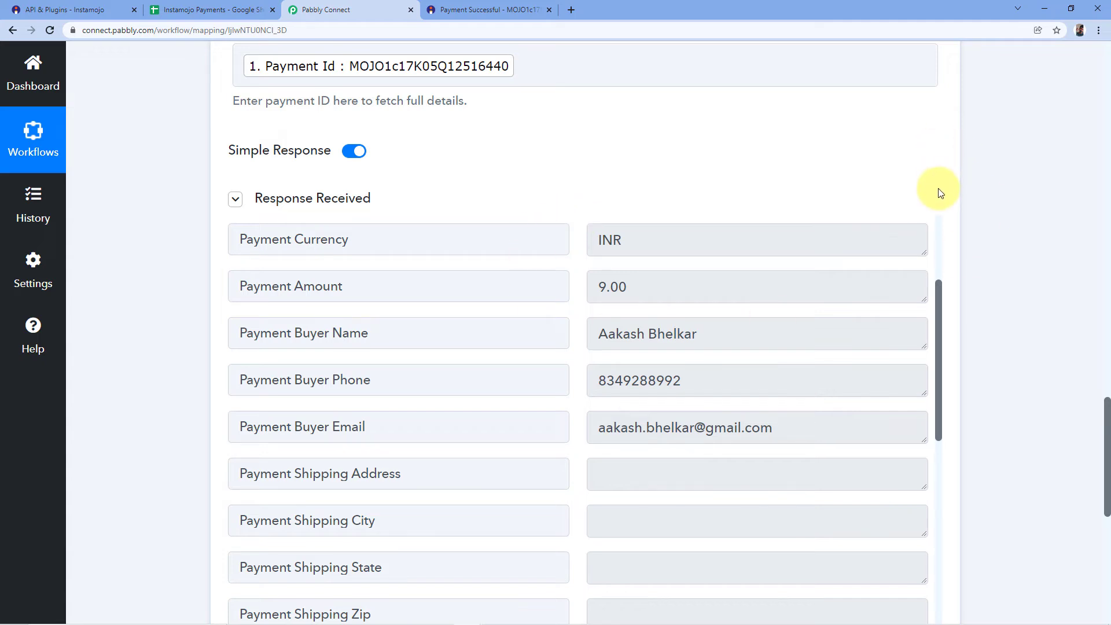
Add a new action step after Get Payment Details and set its app to Google Sheets.
scroll(938, 188, "down", 8)
scroll(615, 138, "down", 1)
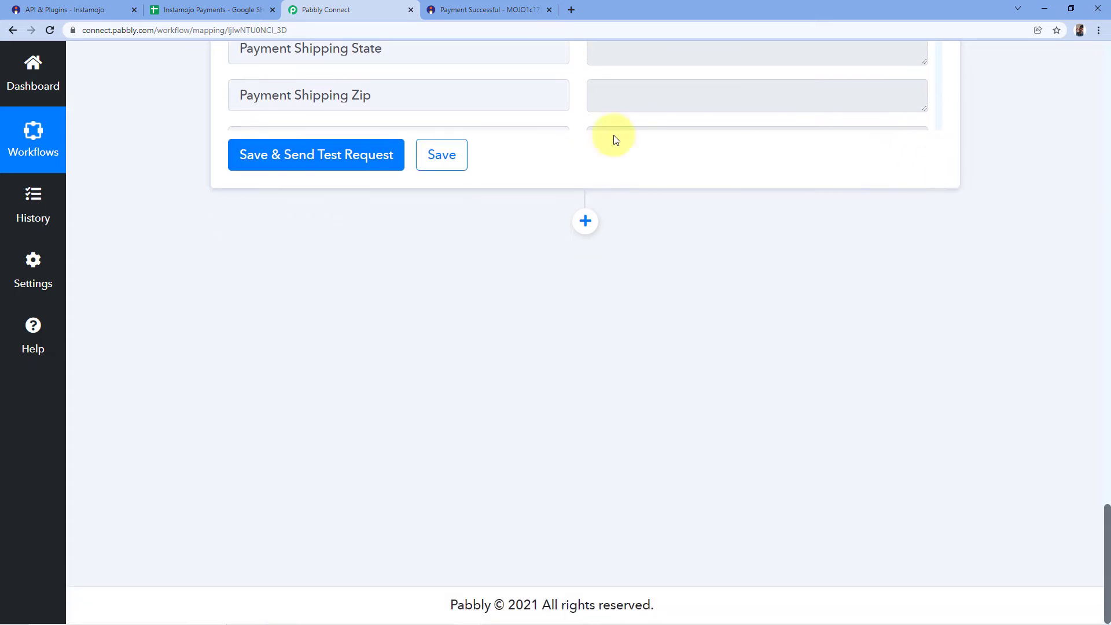
left_click(585, 221)
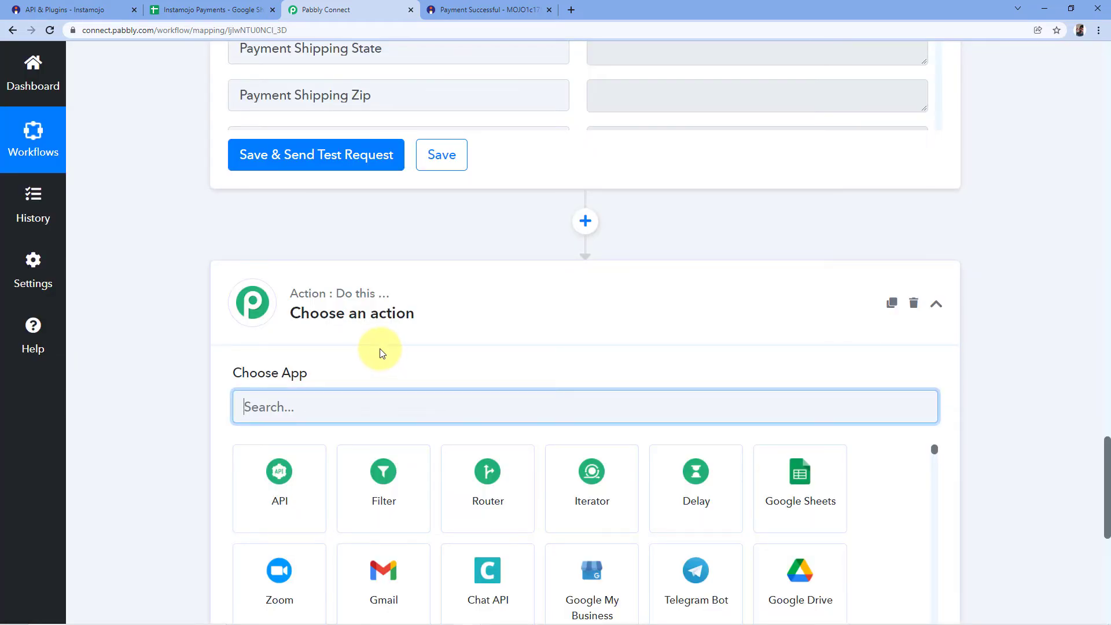
type("Google Sheet")
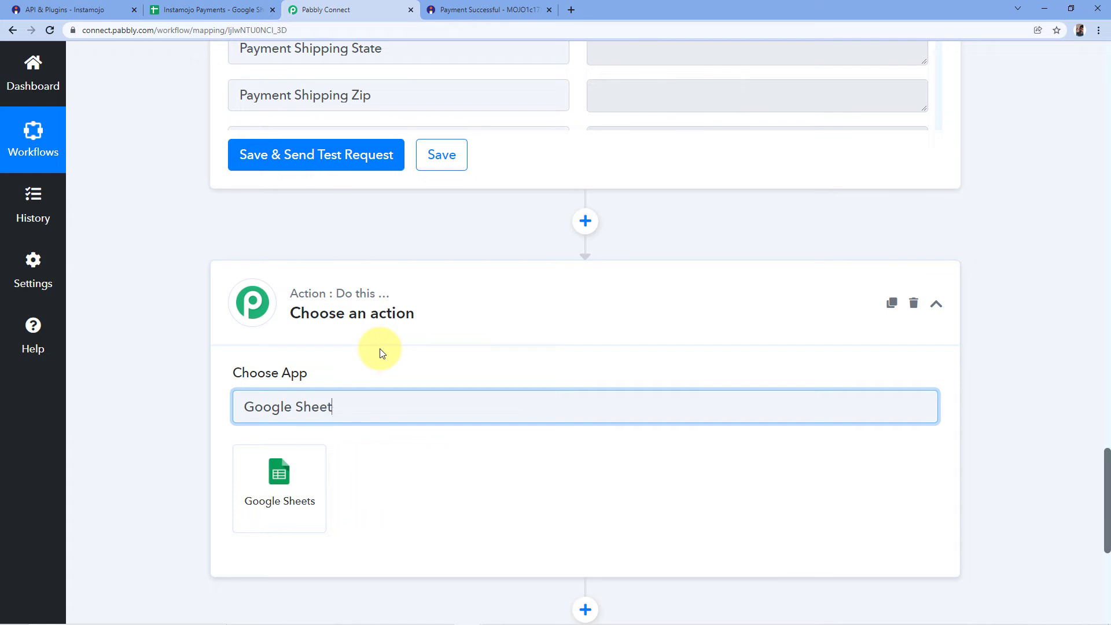
left_click(239, 447)
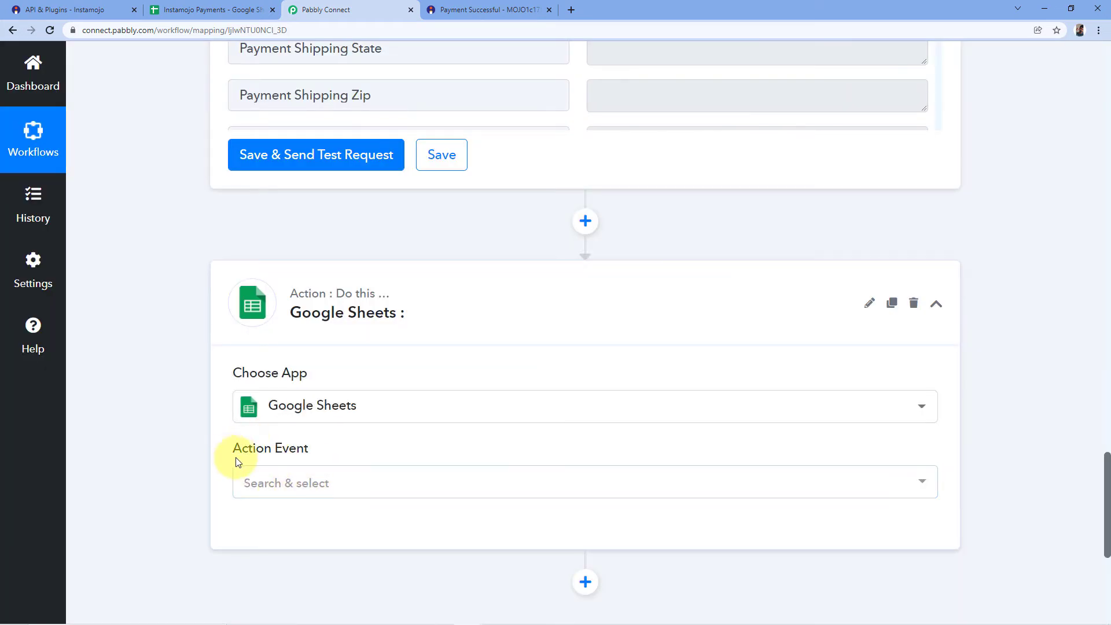
Set the Google Sheets step's action event to Add New Row.
scroll(384, 422, "down", 1)
scroll(324, 376, "down", 1)
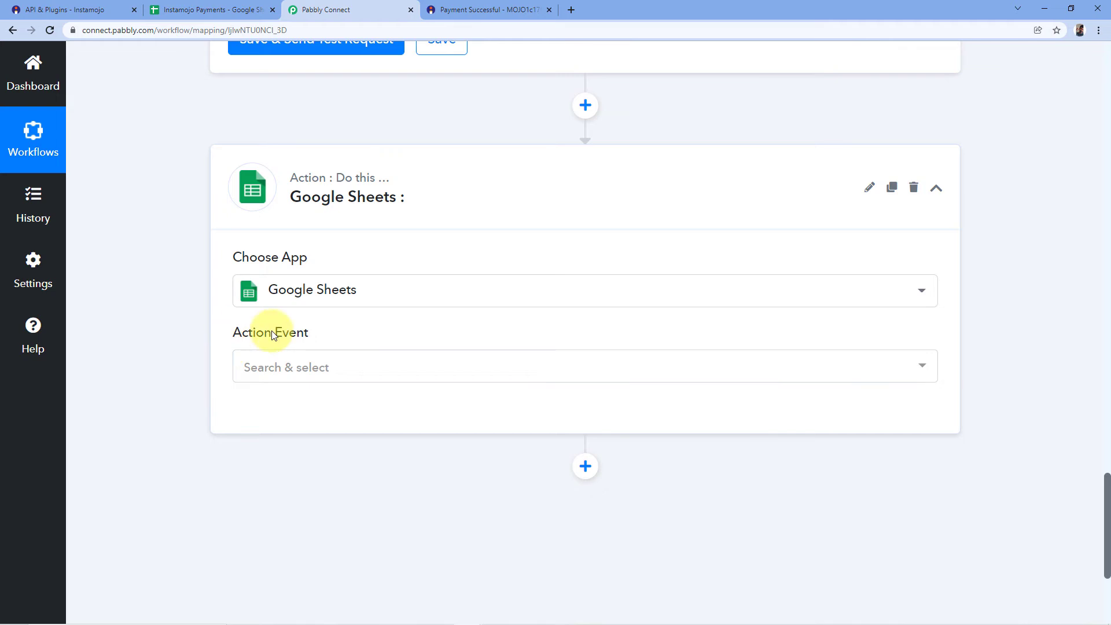
left_click(358, 366)
scroll(406, 216, "down", 4)
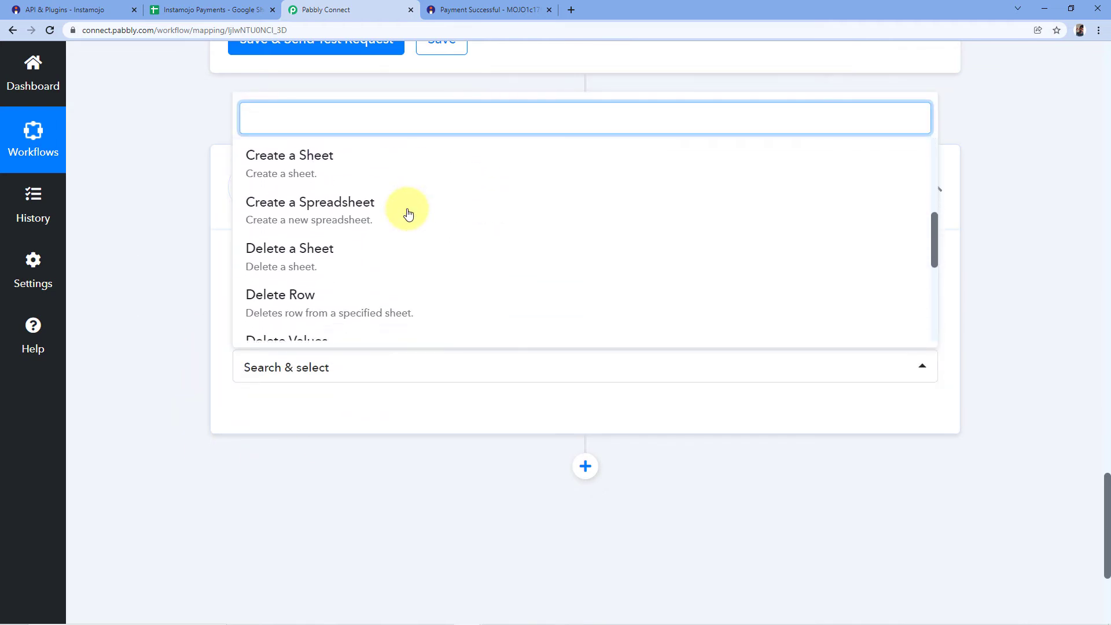
scroll(407, 216, "up", 4)
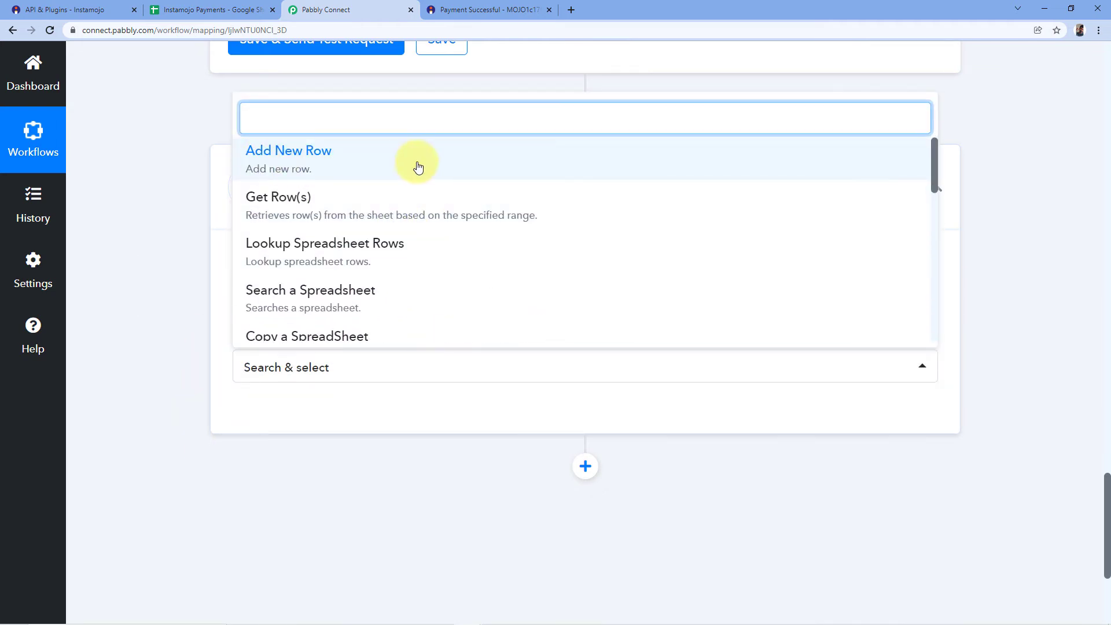
left_click(285, 166)
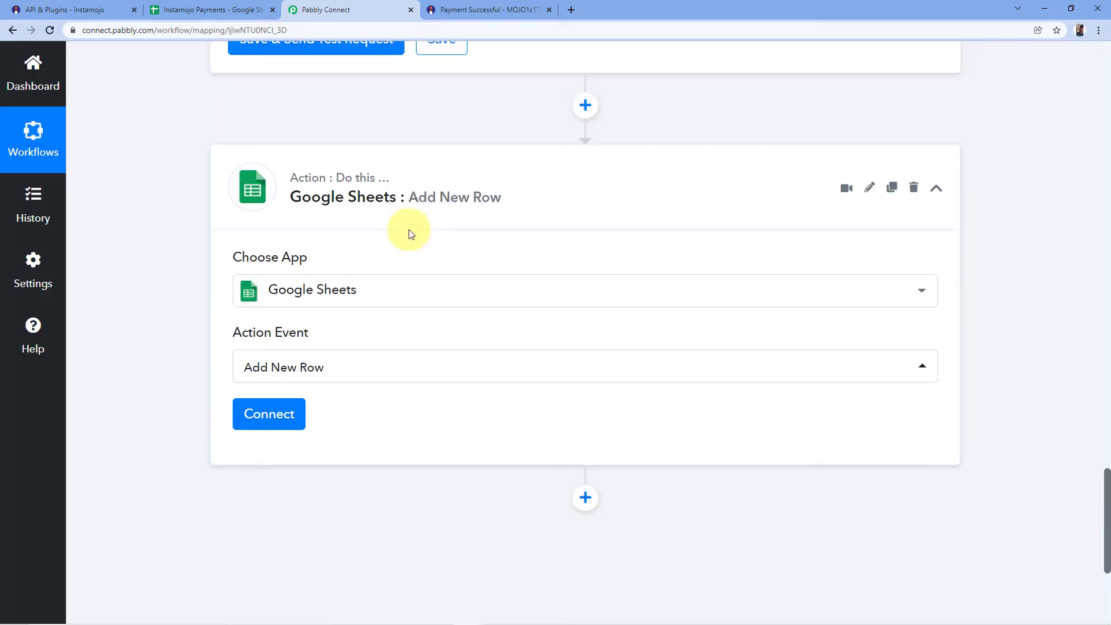
Add a new Google Sheets connection for the step and authorize Pabbly Connect Sheets to access the Google account.
left_click(280, 412)
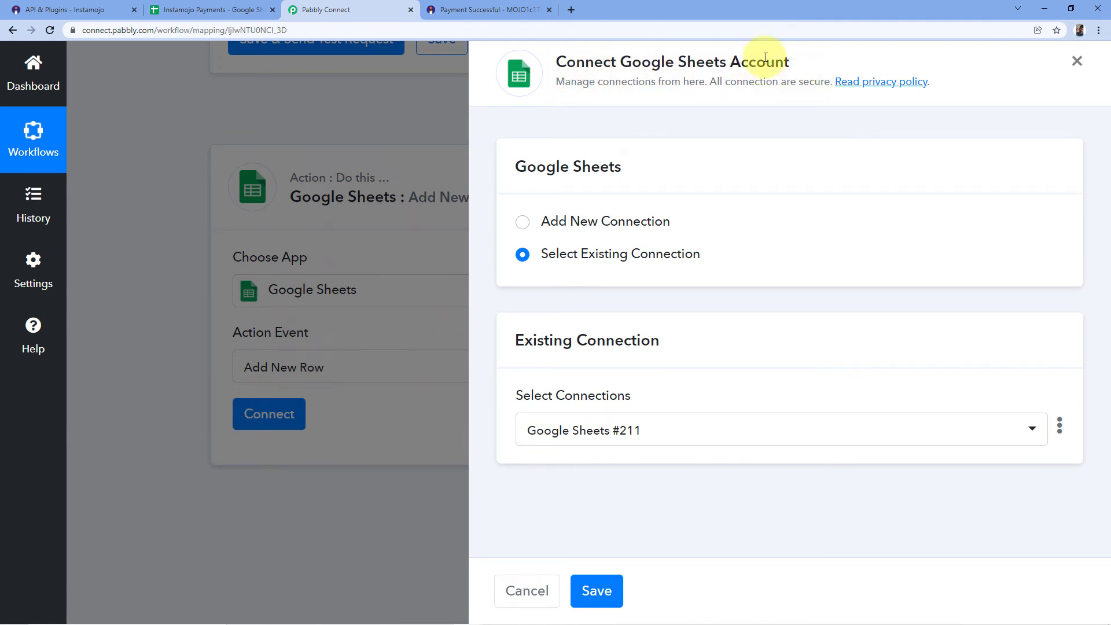
left_click(524, 223)
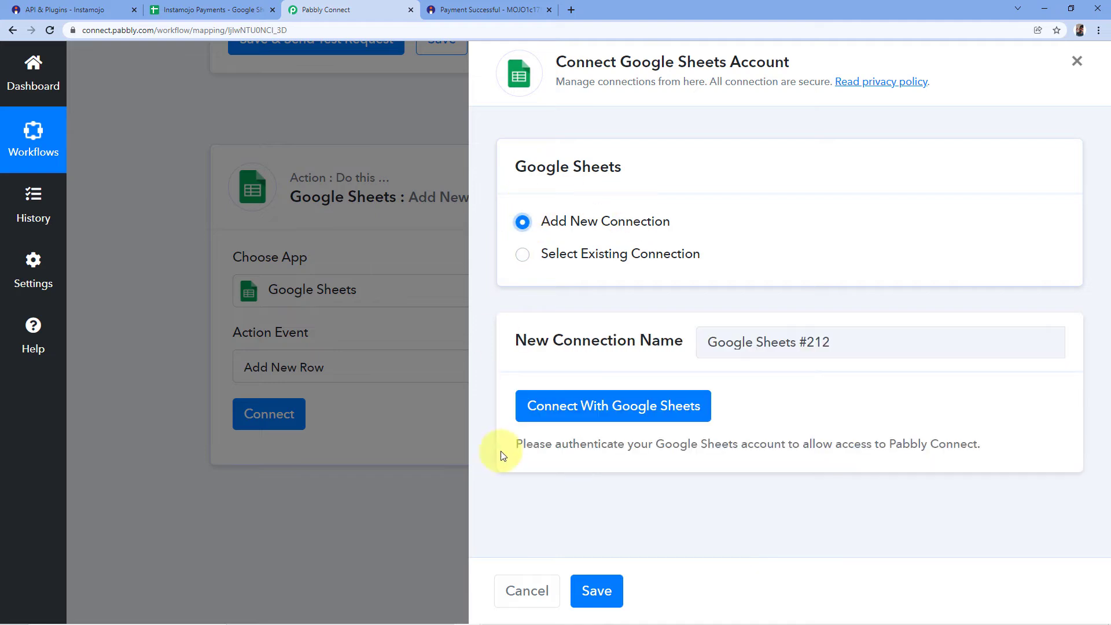
left_click(615, 416)
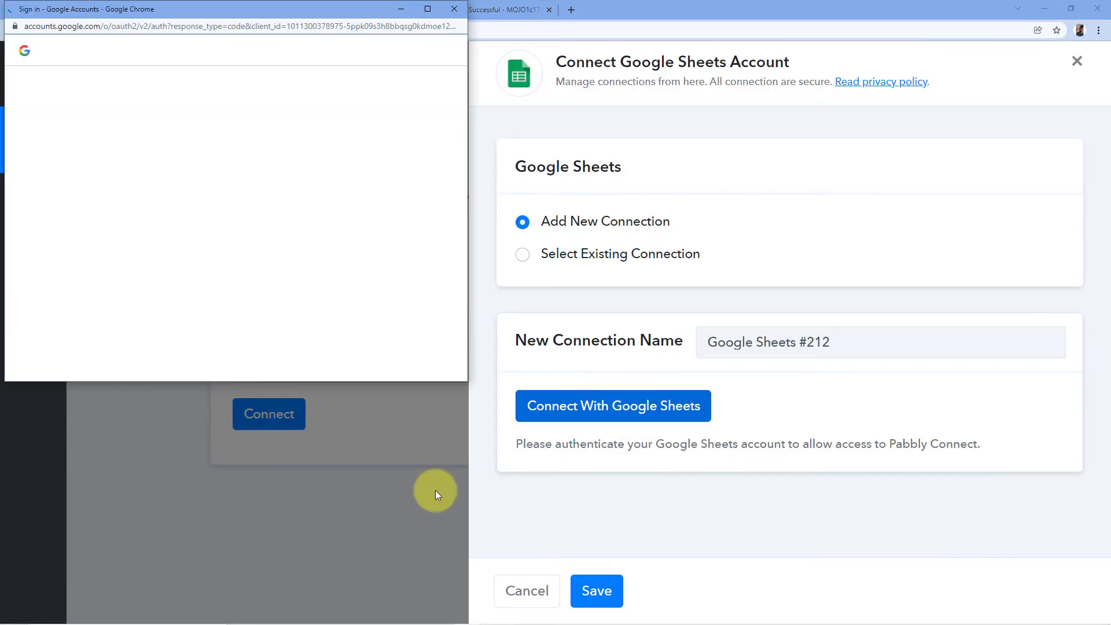
left_click(133, 296)
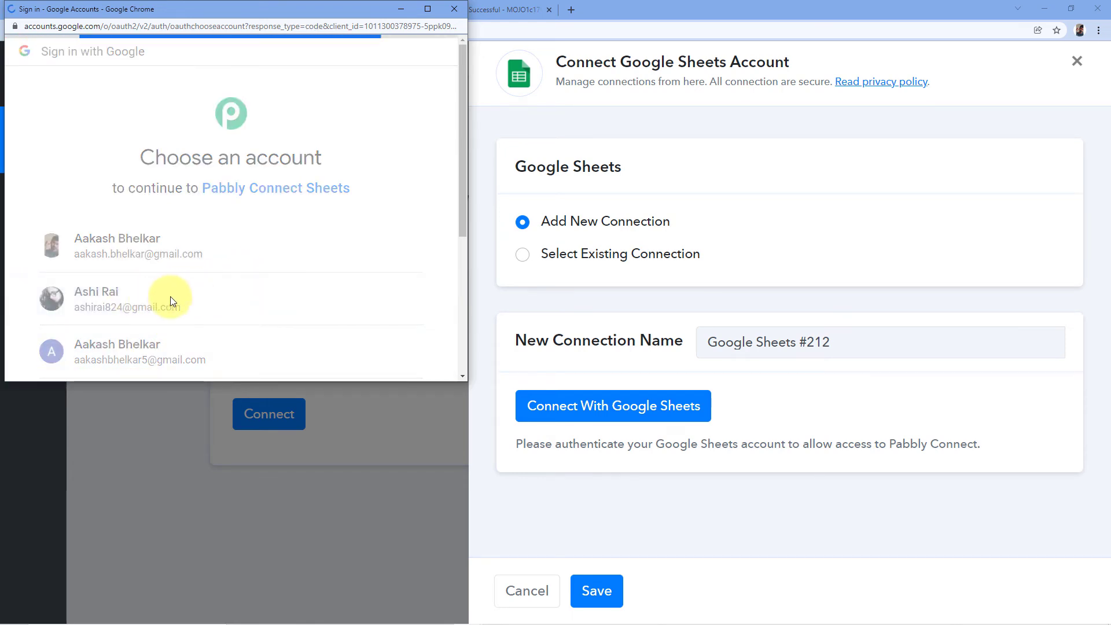
scroll(276, 280, "down", 2)
scroll(275, 281, "down", 3)
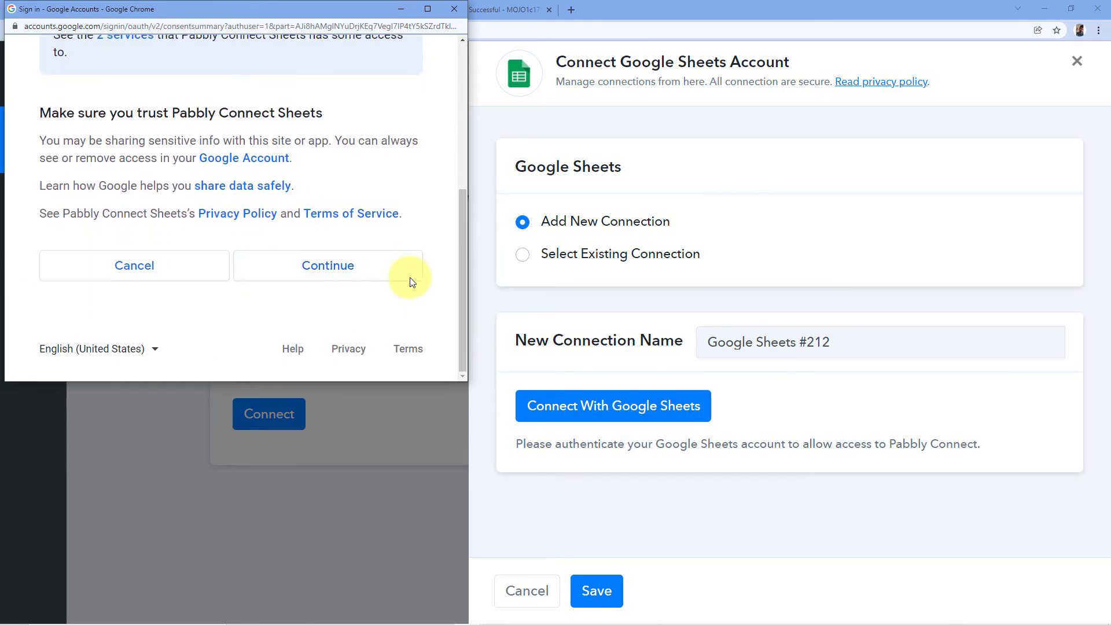
left_click(364, 265)
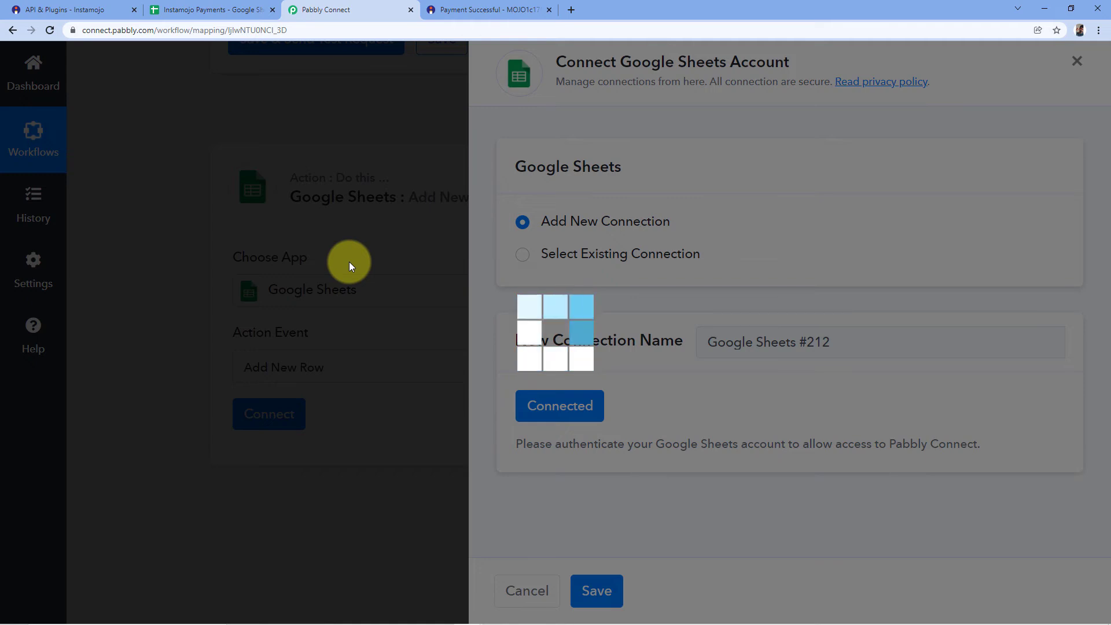
Set the Google Sheets step's spreadsheet to Instamojo Payments, matching the name of the open spreadsheet.
scroll(350, 264, "down", 5)
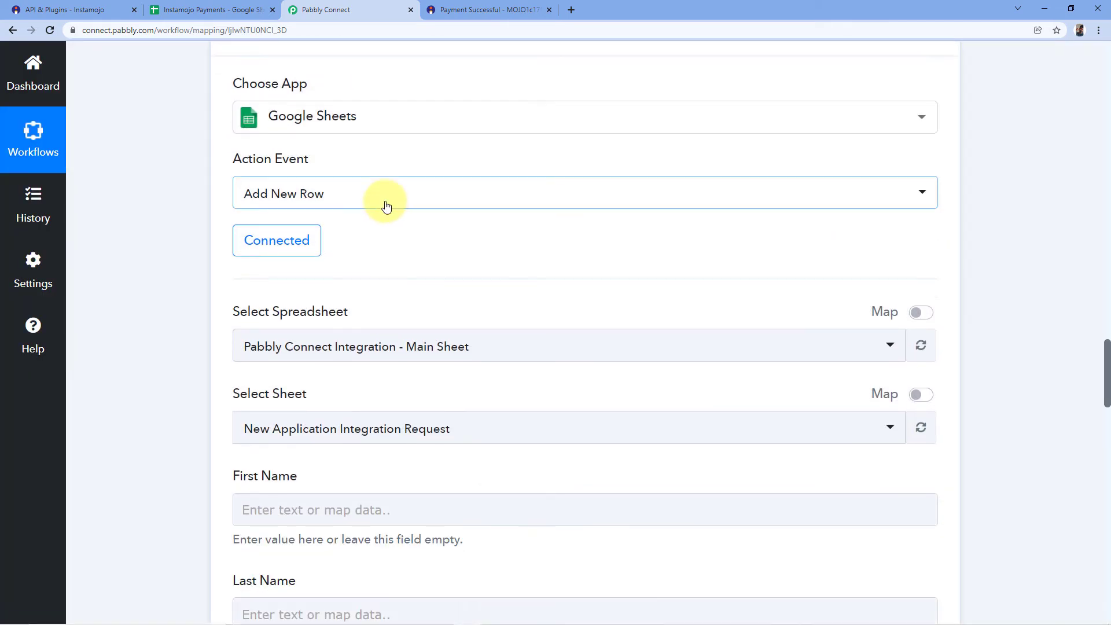
scroll(381, 150, "down", 1)
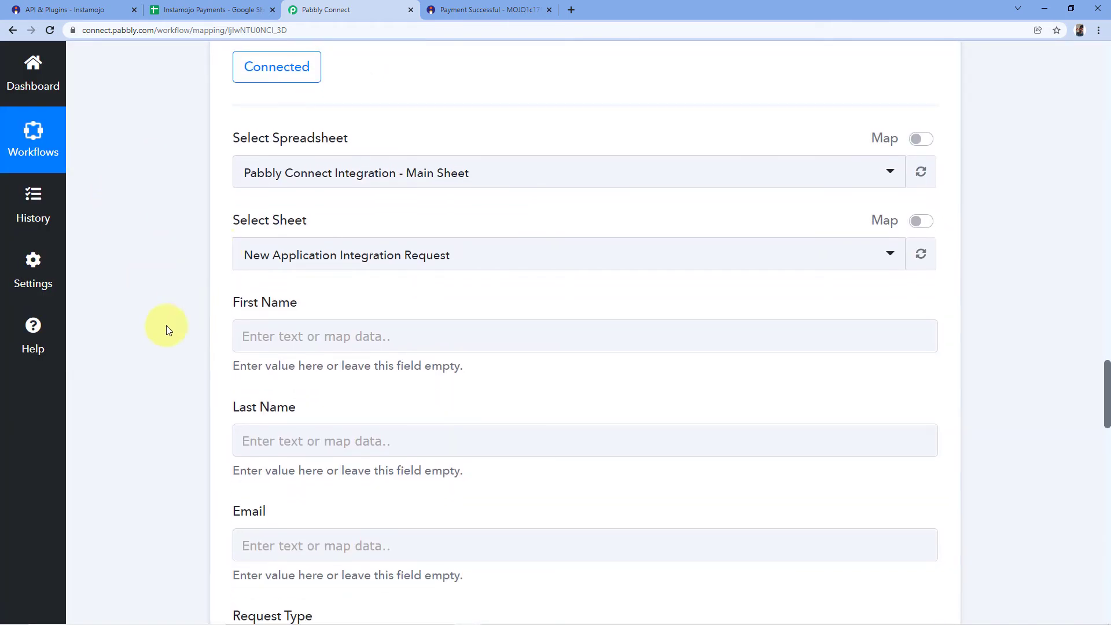
scroll(168, 330, "down", 1)
scroll(172, 307, "up", 2)
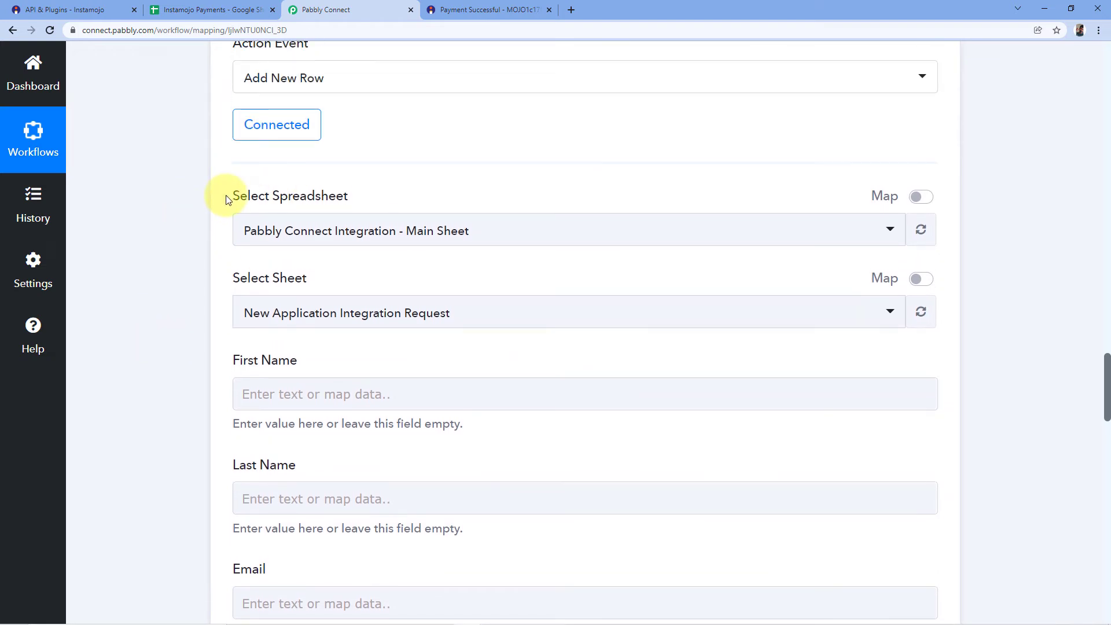
scroll(226, 197, "down", 2)
scroll(227, 192, "up", 2)
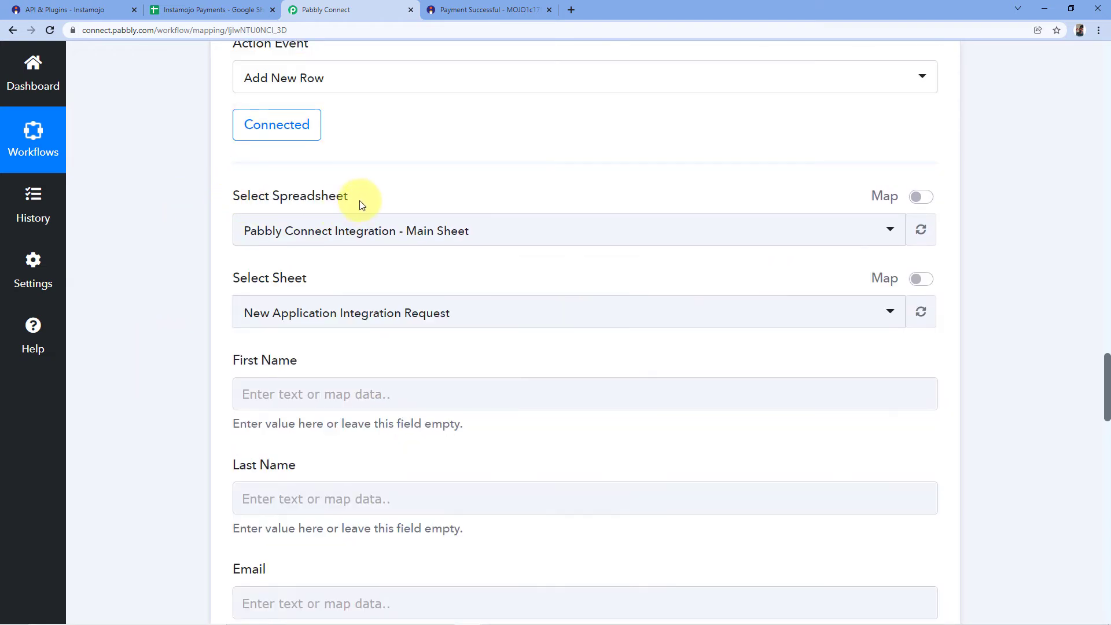
left_click(488, 229)
scroll(360, 349, "down", 6)
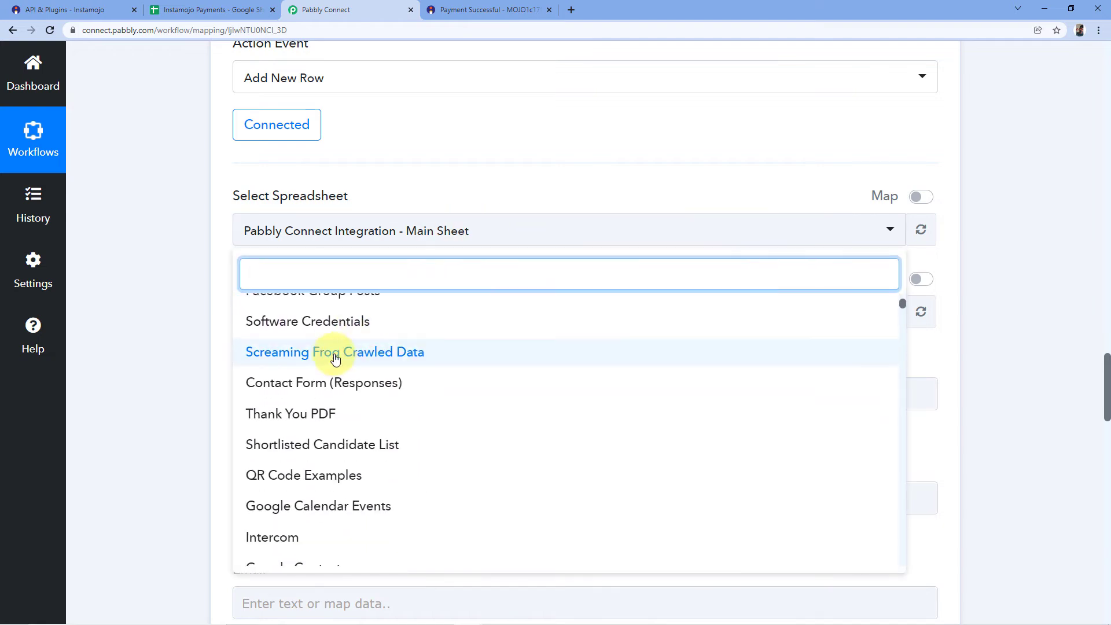
scroll(307, 370, "down", 5)
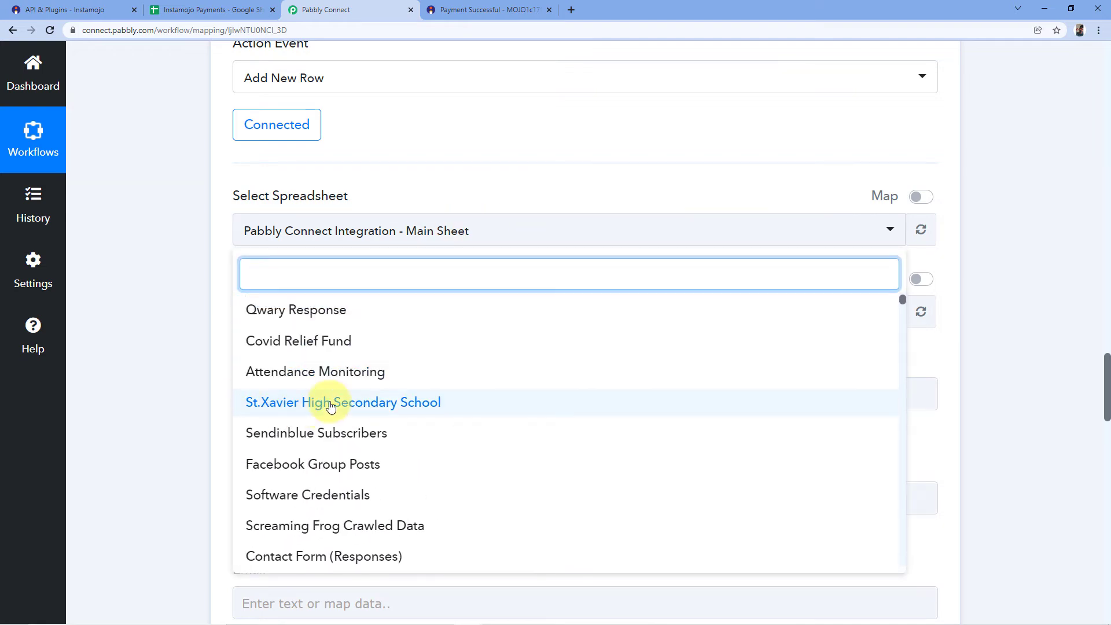
scroll(326, 445, "up", 2)
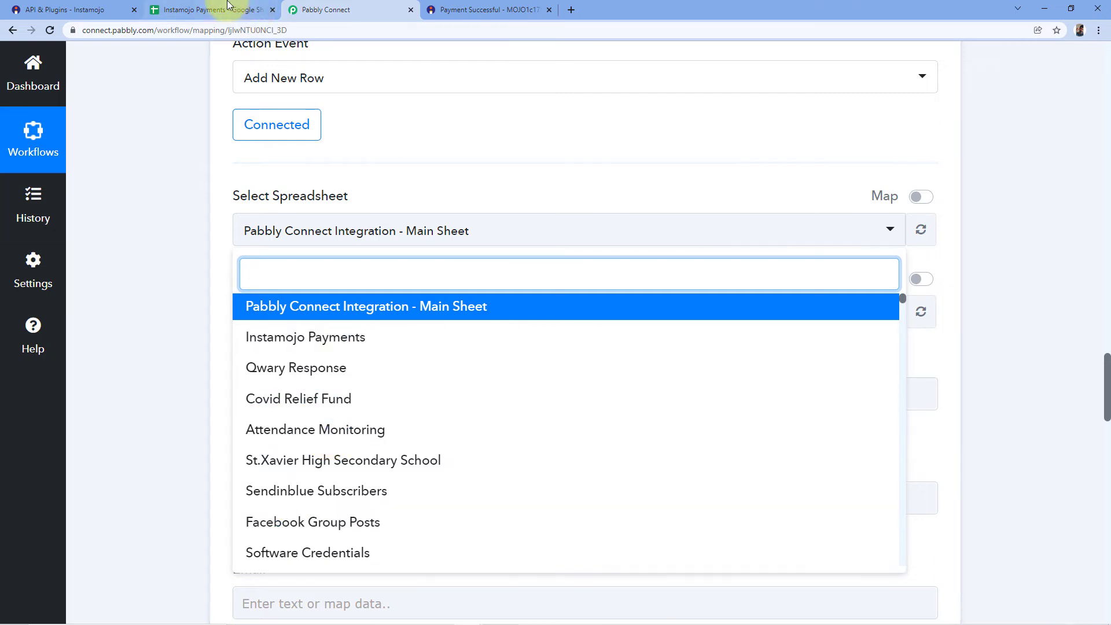
left_click(202, 10)
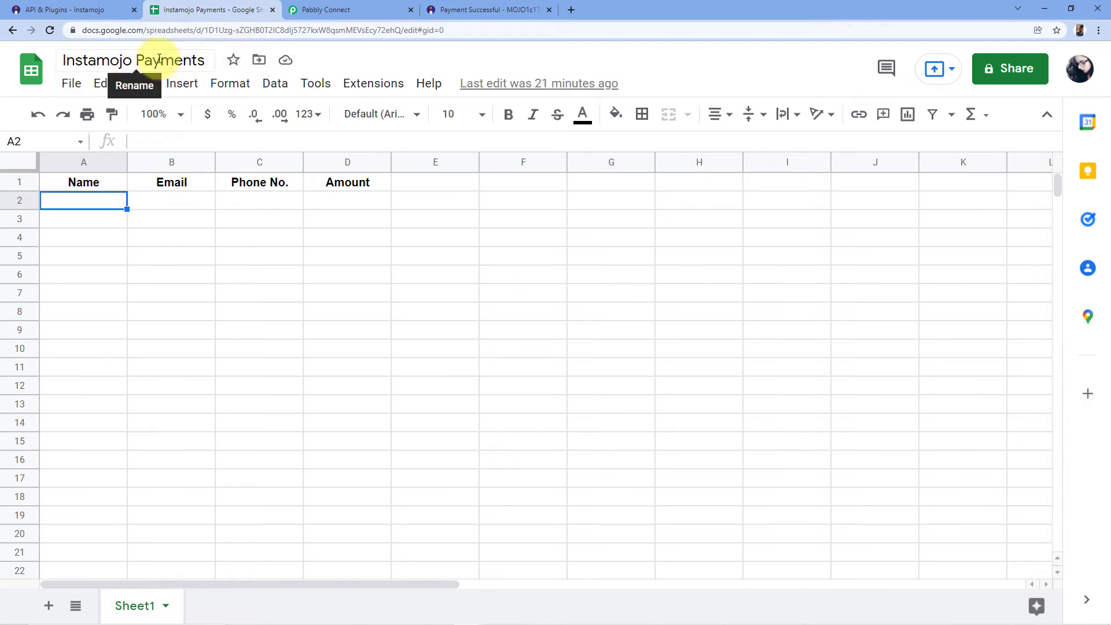
left_click(370, 8)
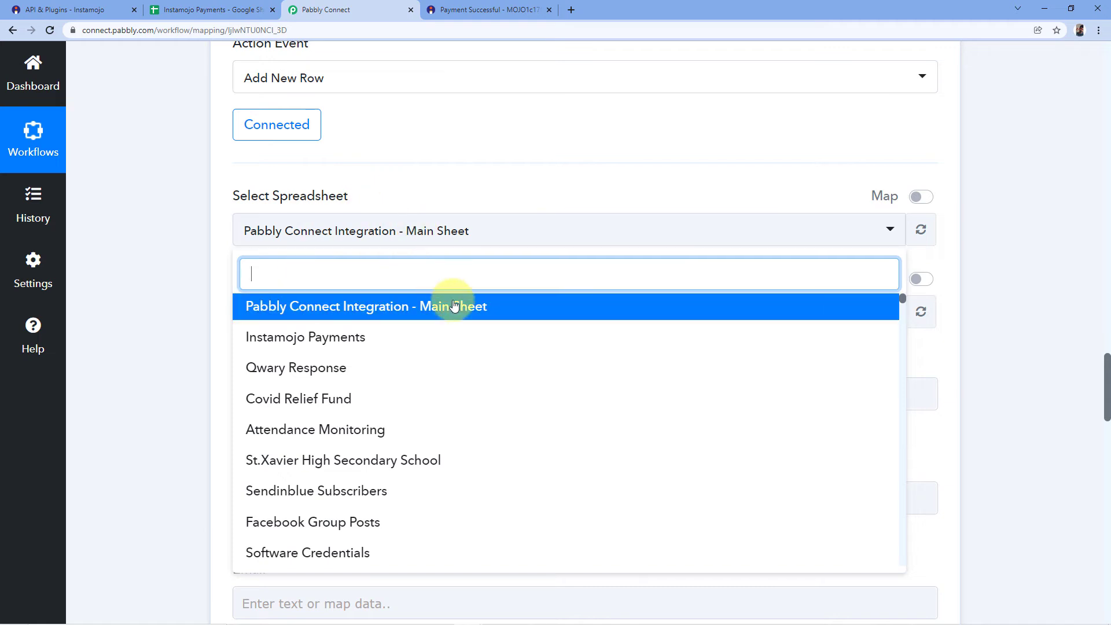
left_click(312, 342)
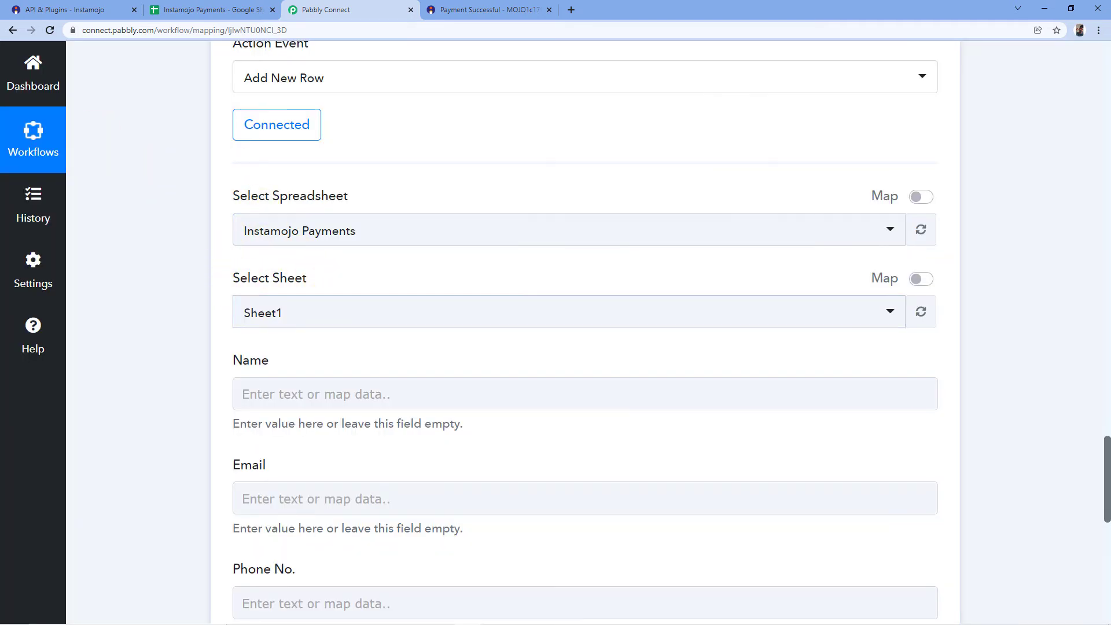
Compare the step's sheet and column fields with Sheet1 and its Name, Email, Phone No. and Amount headers in the Instamojo Payments spreadsheet.
left_click(194, 9)
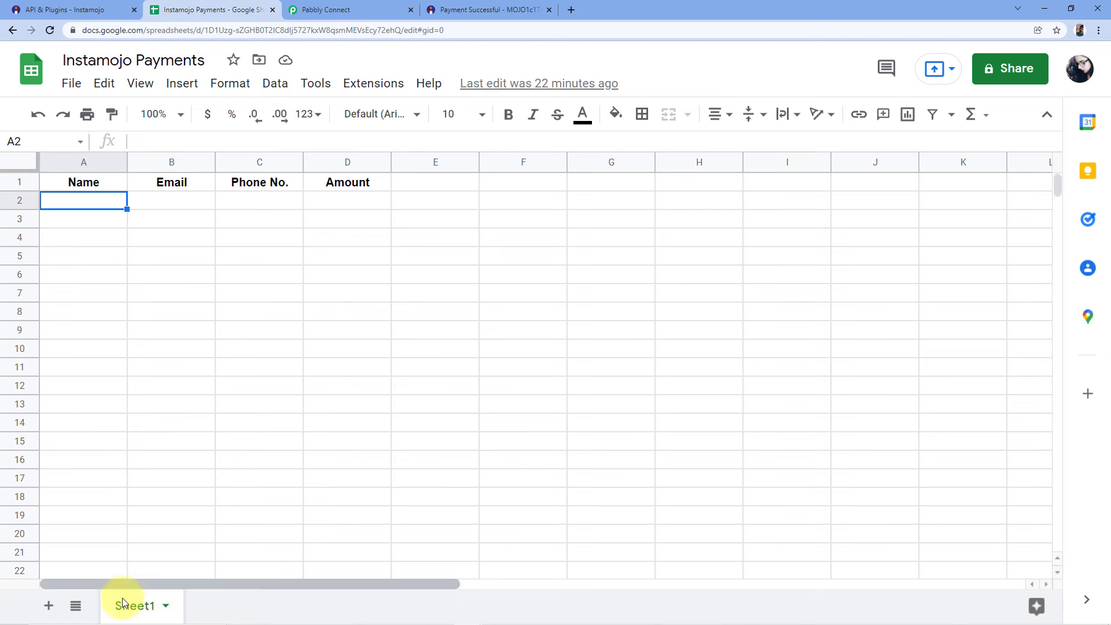
left_click(332, 8)
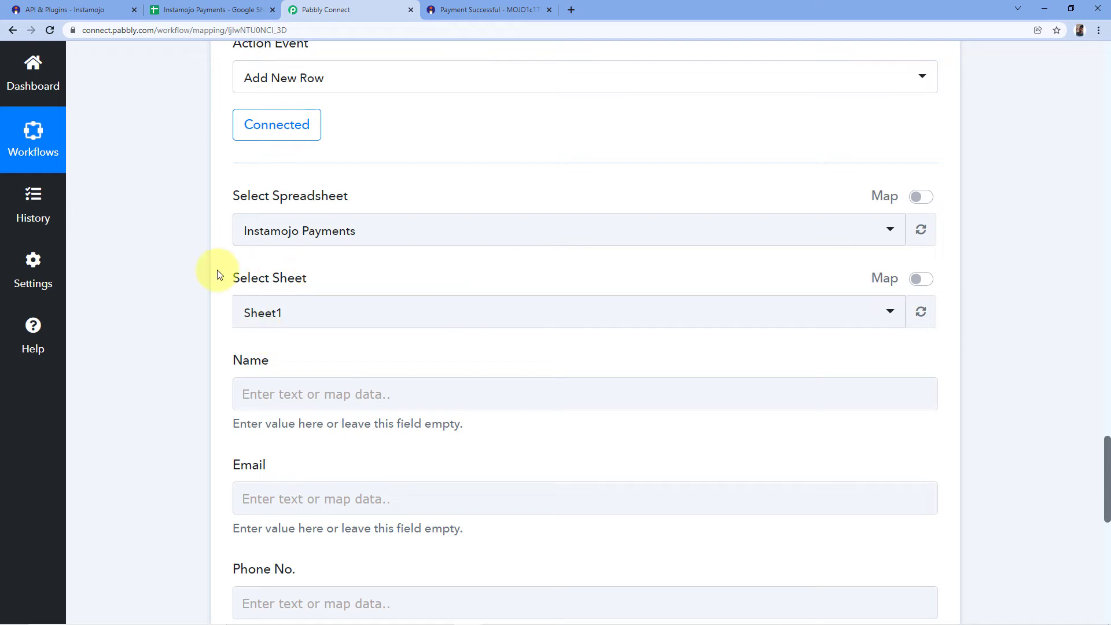
scroll(219, 272, "down", 4)
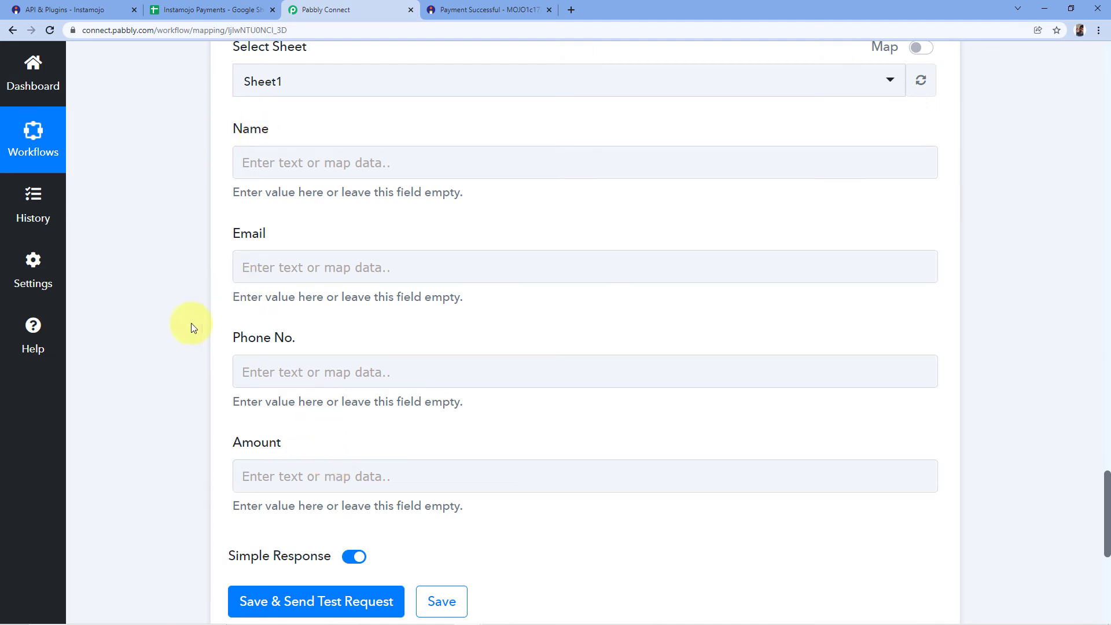
left_click(186, 5)
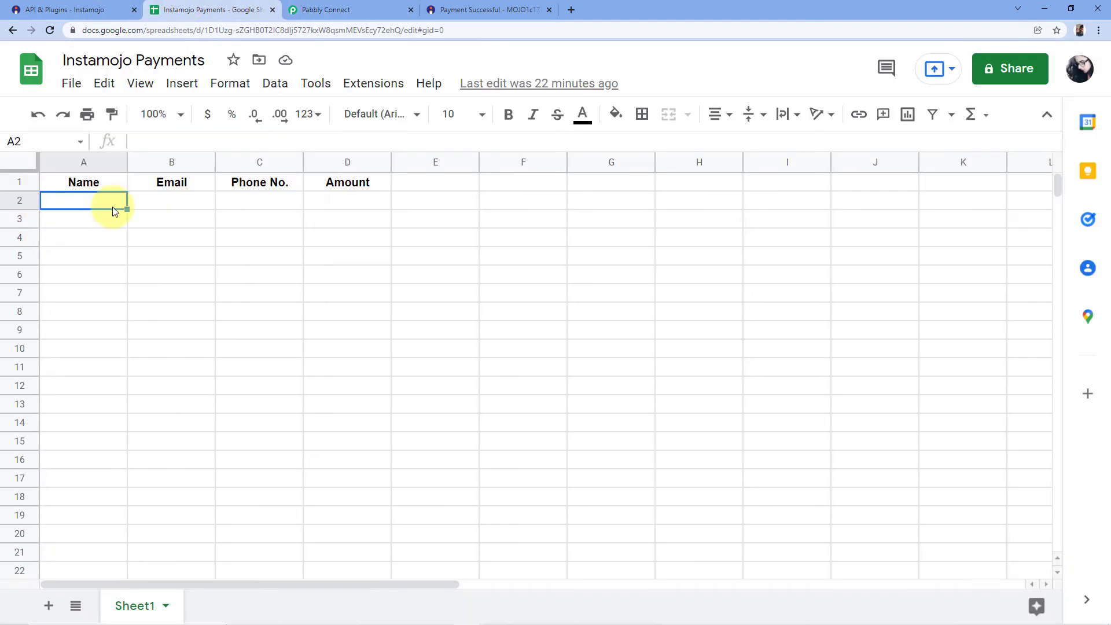
left_click(92, 184)
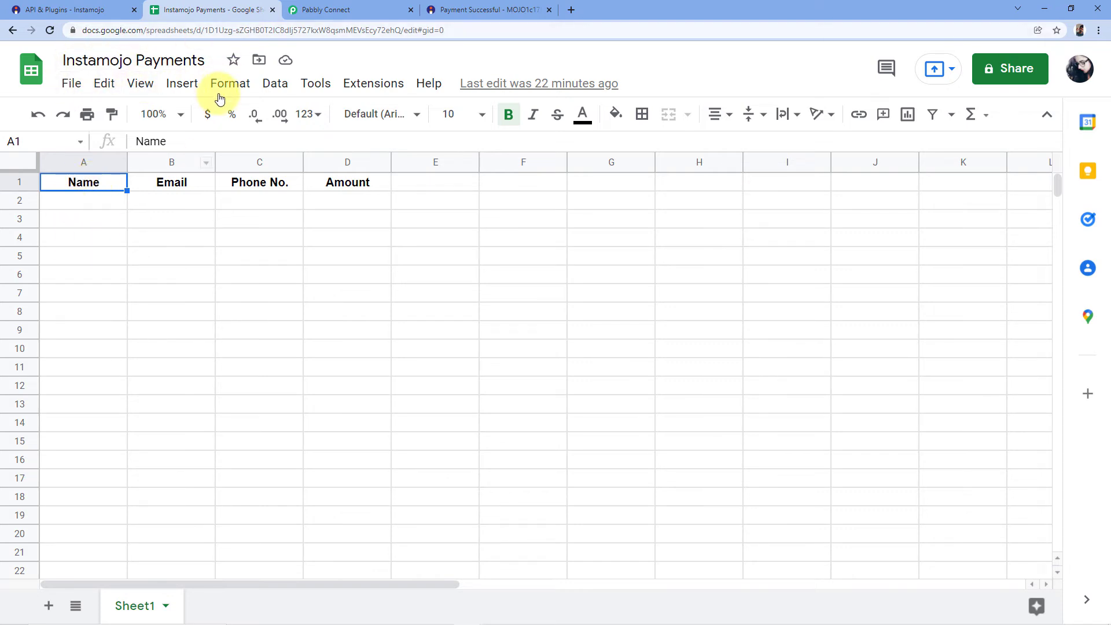
left_click(84, 198)
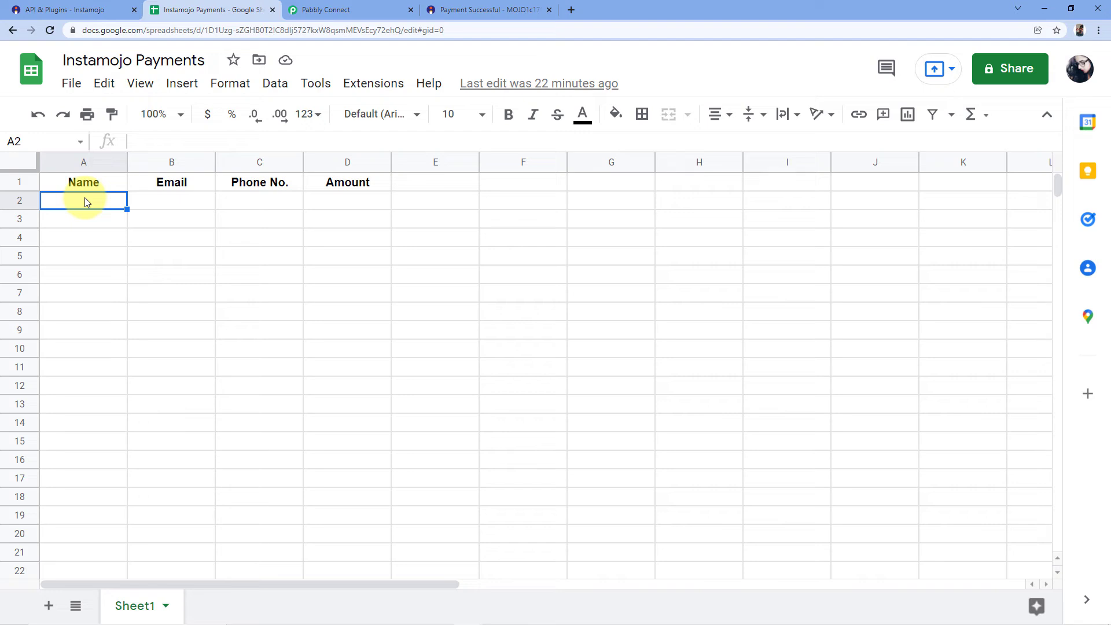
left_click(89, 185)
left_click(65, 204)
left_click(162, 201)
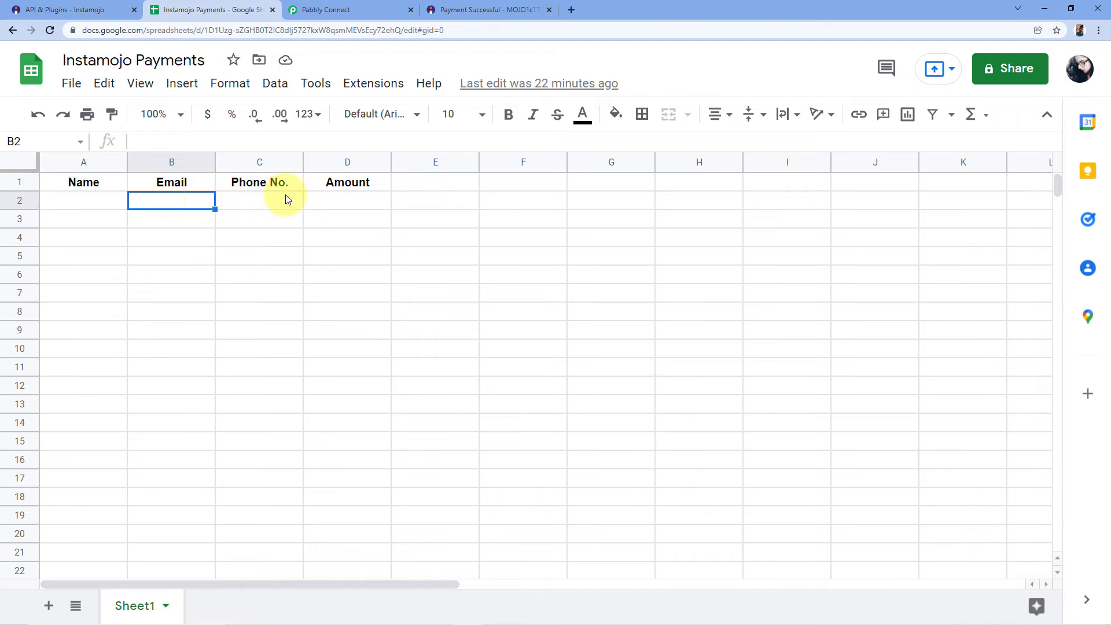
left_click(235, 201)
left_click(339, 203)
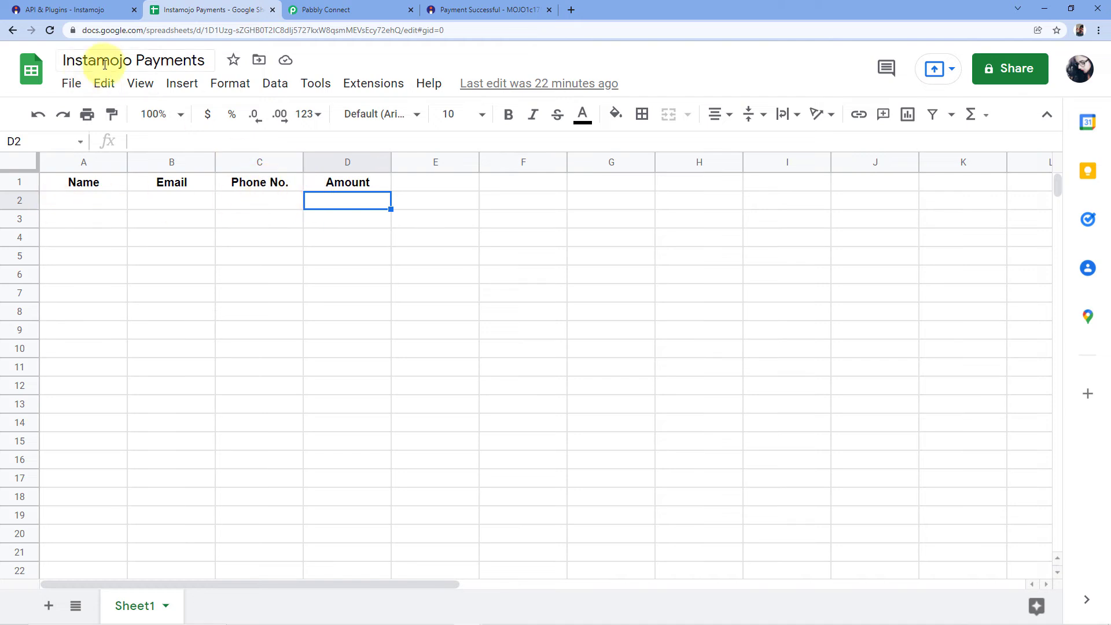
left_click(408, 6)
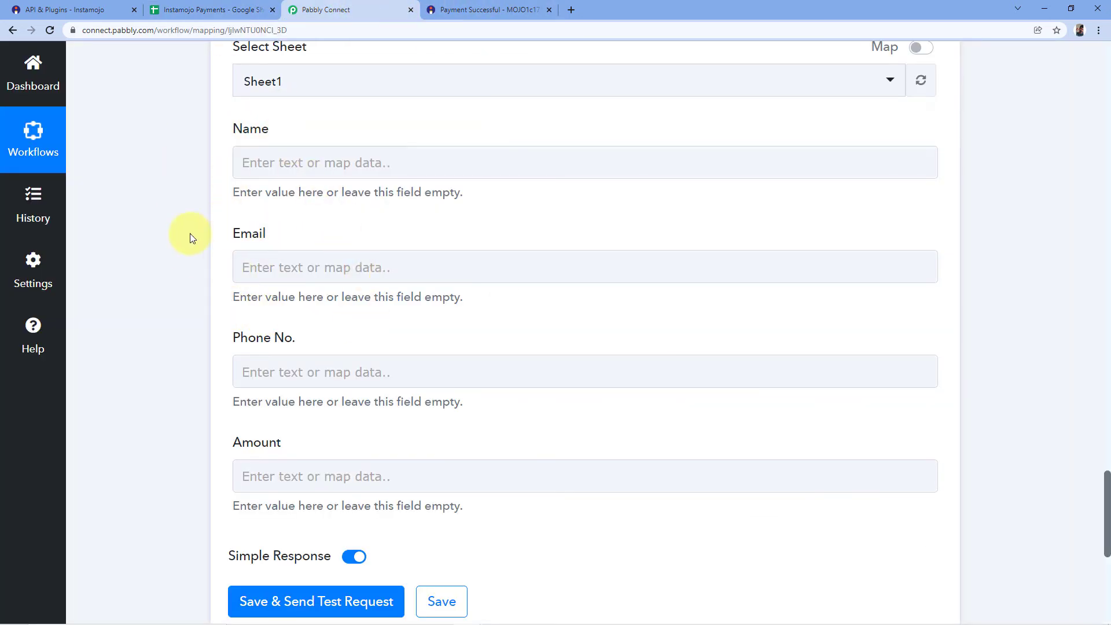
Map the Name field to Payment Buyer Name from the Instamojo Get Payment Details response.
scroll(480, 162, "up", 1)
scroll(479, 162, "up", 15)
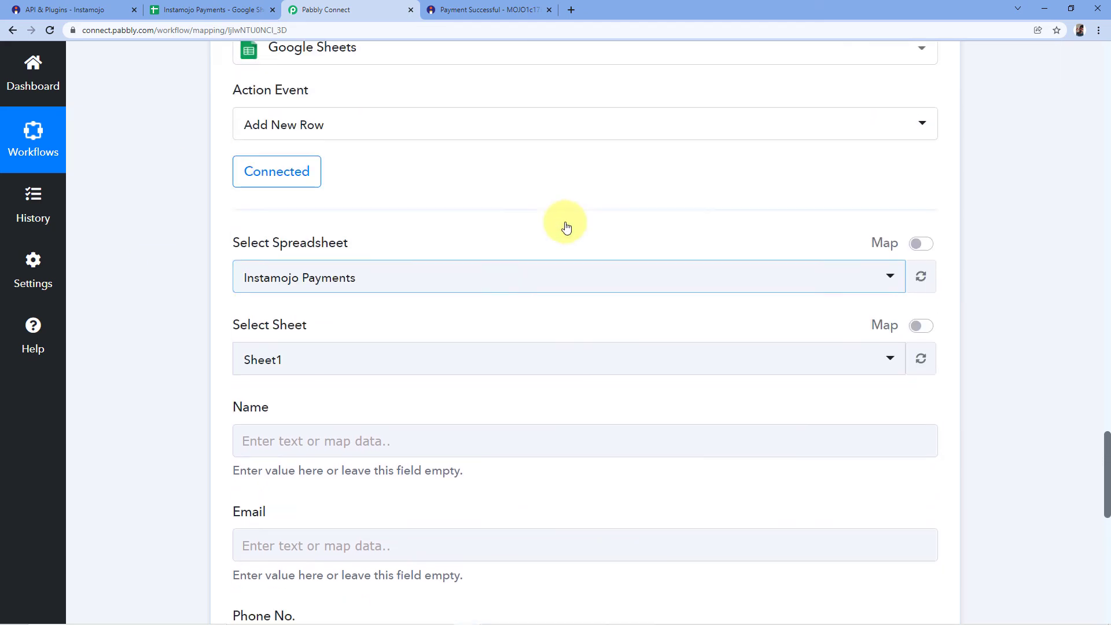
scroll(980, 344, "up", 5)
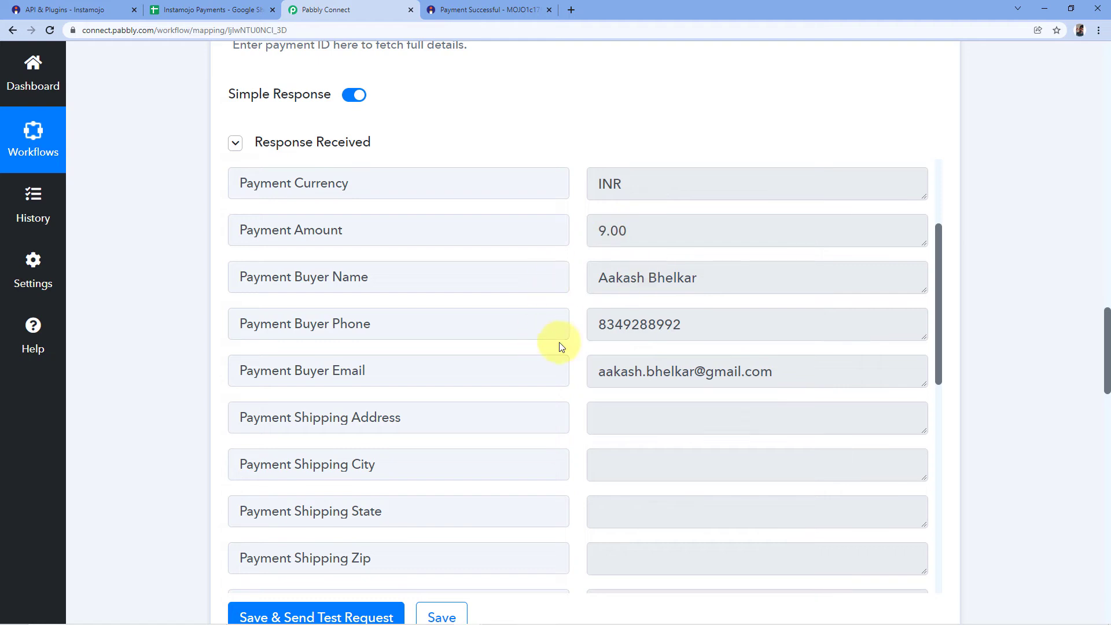
scroll(966, 333, "down", 15)
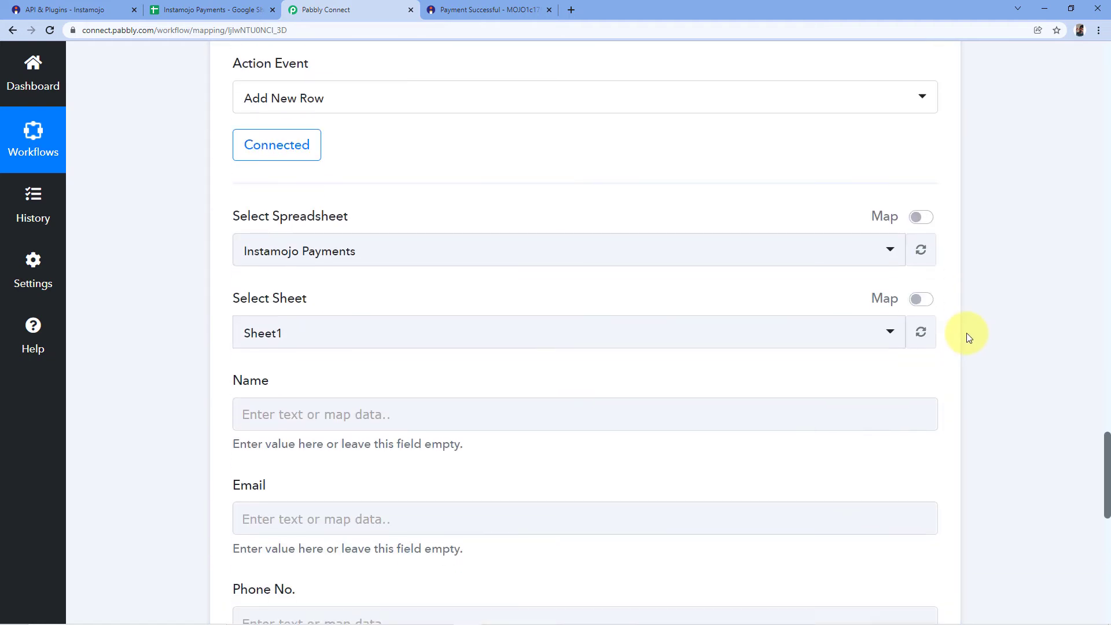
left_click(297, 230)
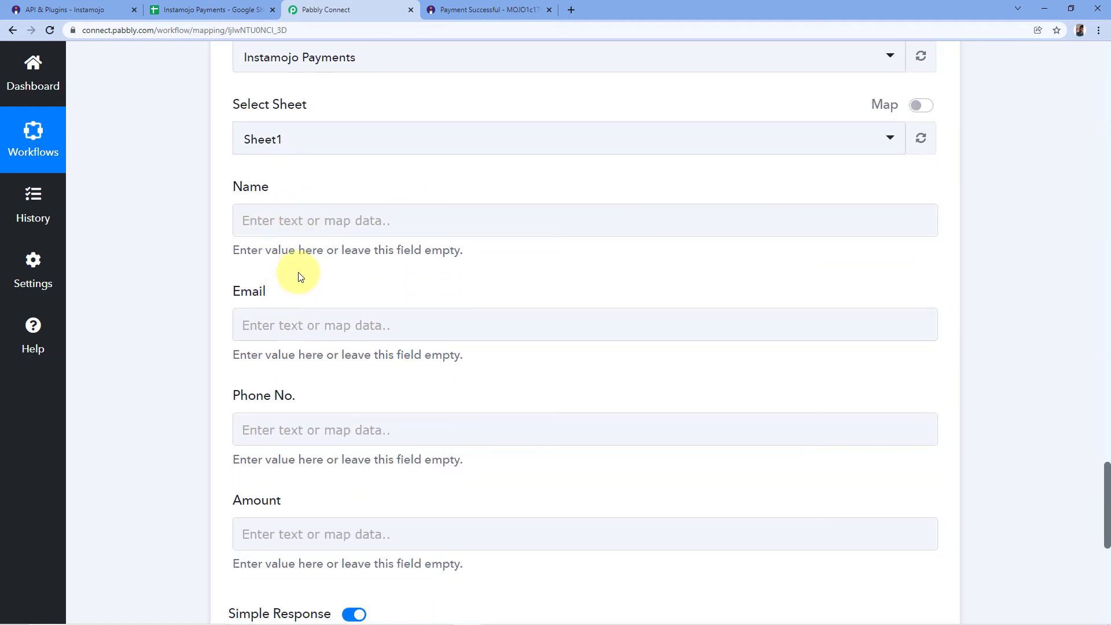
scroll(277, 184, "down", 1)
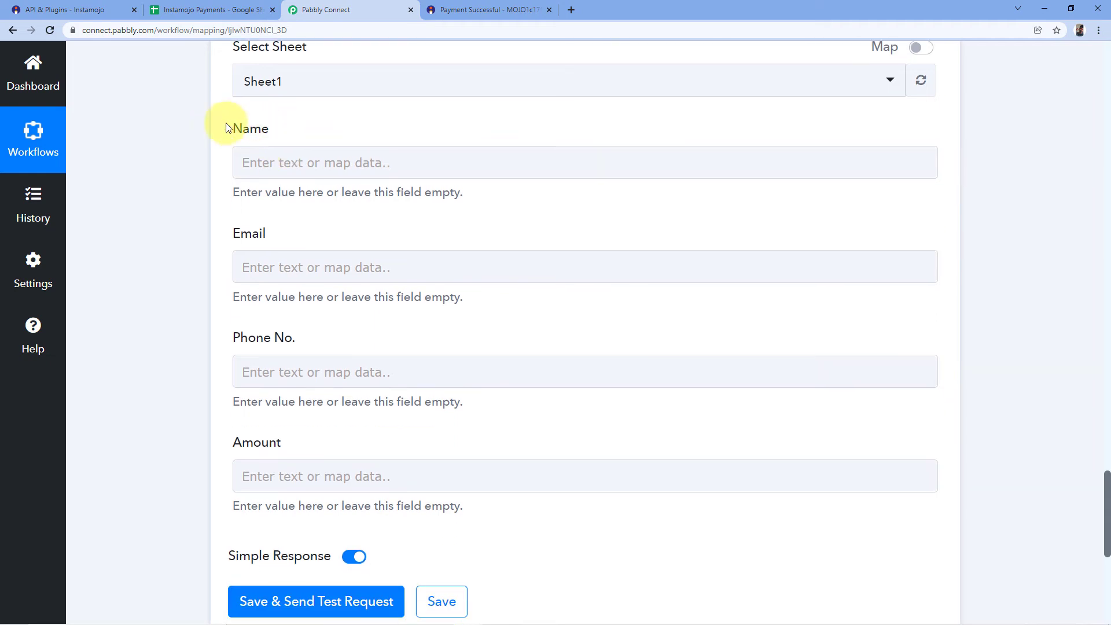
left_click(263, 162)
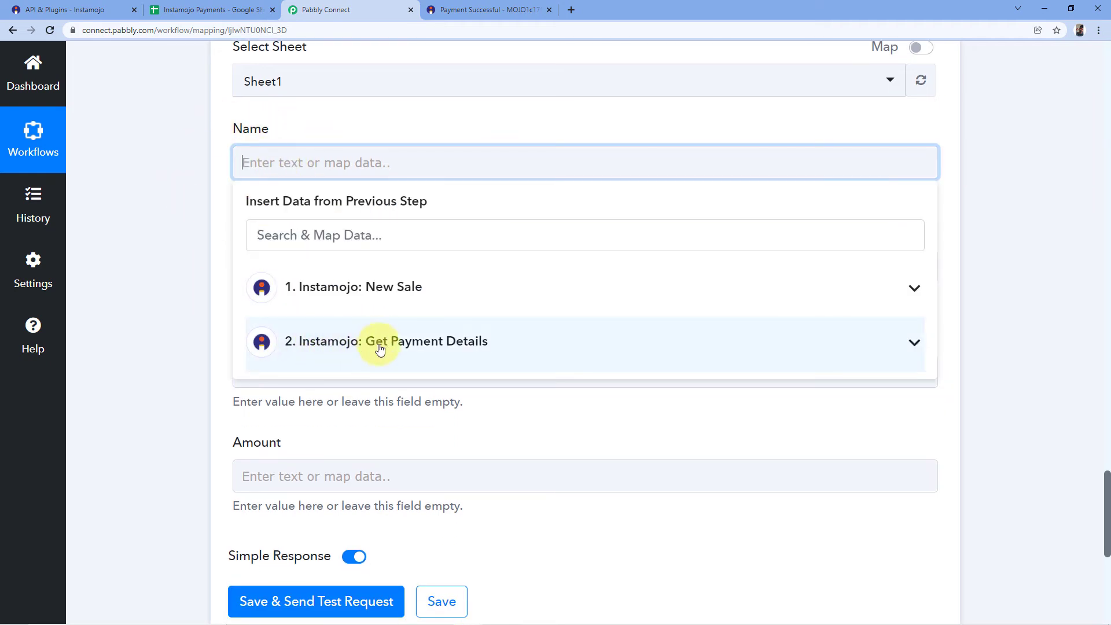
left_click(463, 342)
scroll(405, 440, "down", 2)
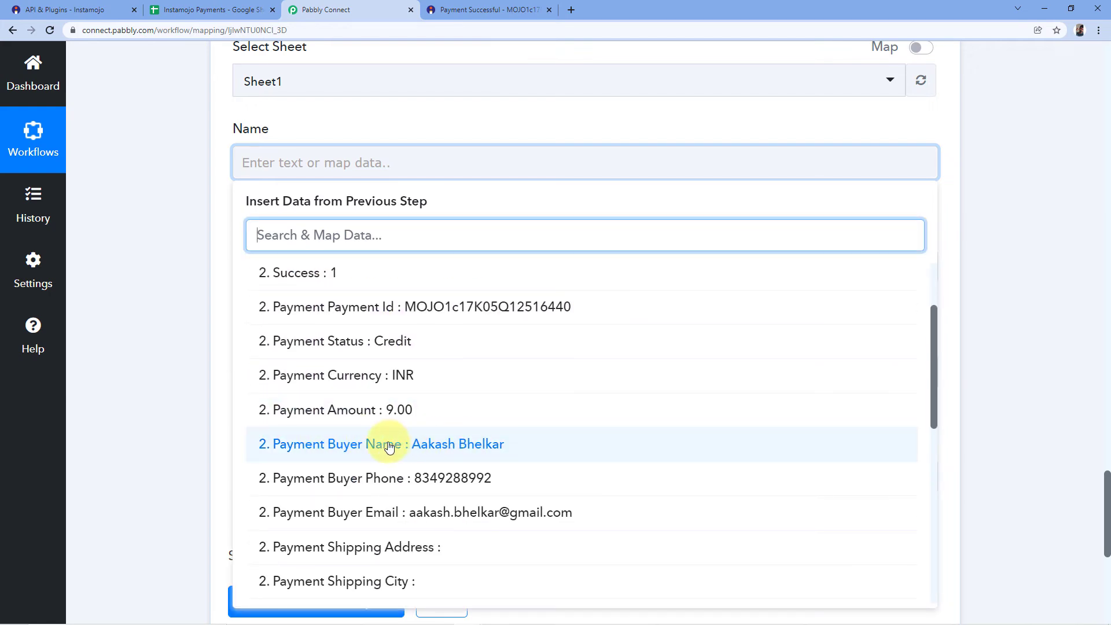
left_click(388, 444)
left_click(203, 227)
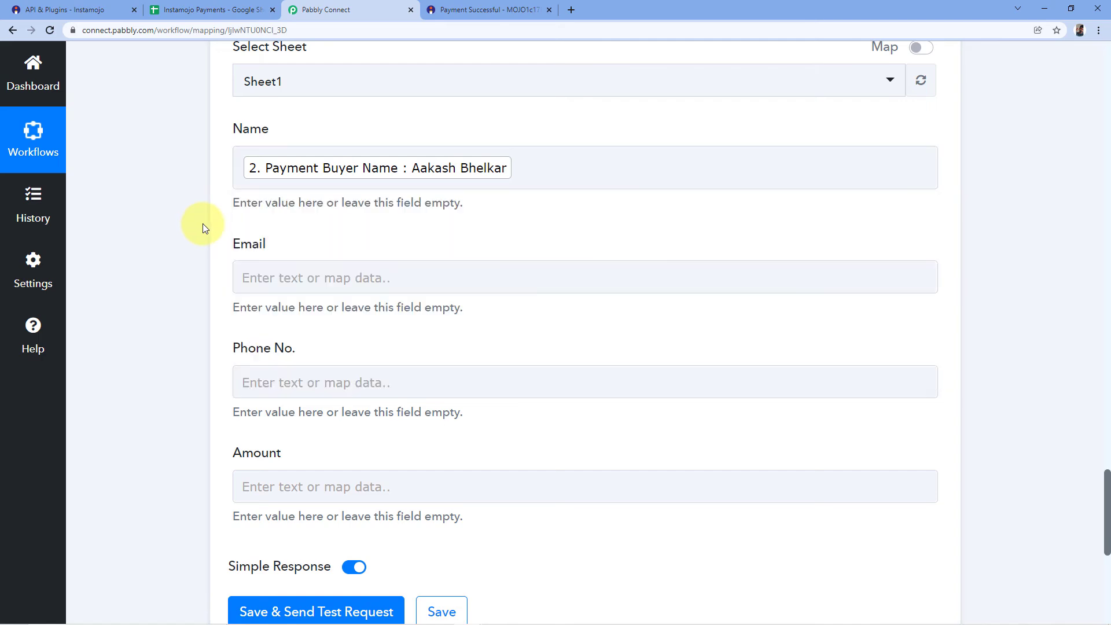
Map the Email field to Payment Buyer Email from the Instamojo Get Payment Details response.
scroll(202, 228, "down", 1)
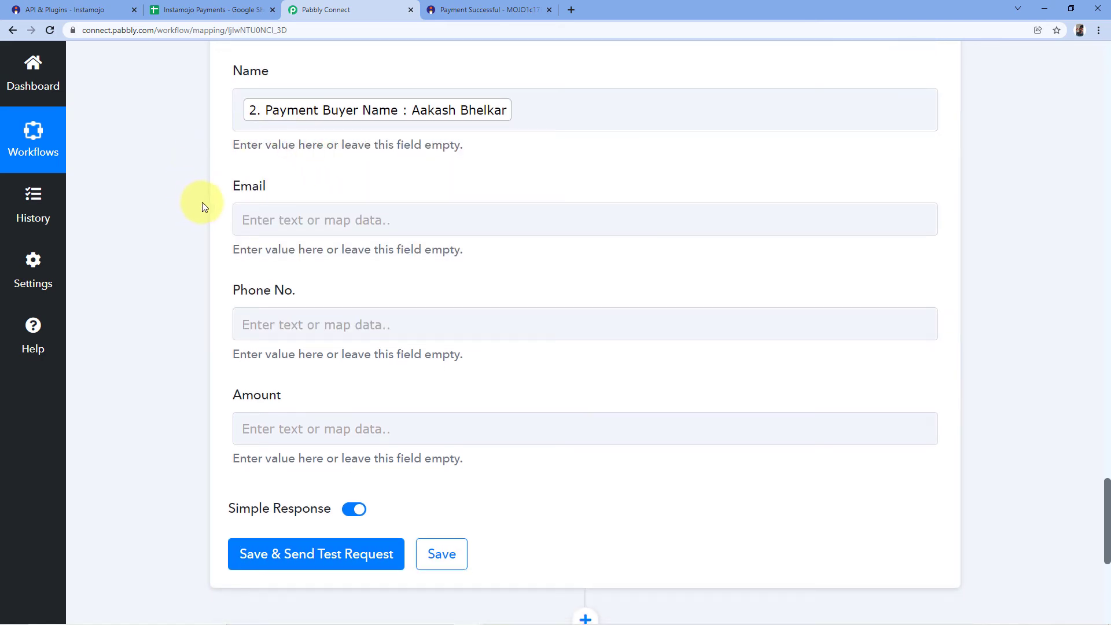
left_click(315, 218)
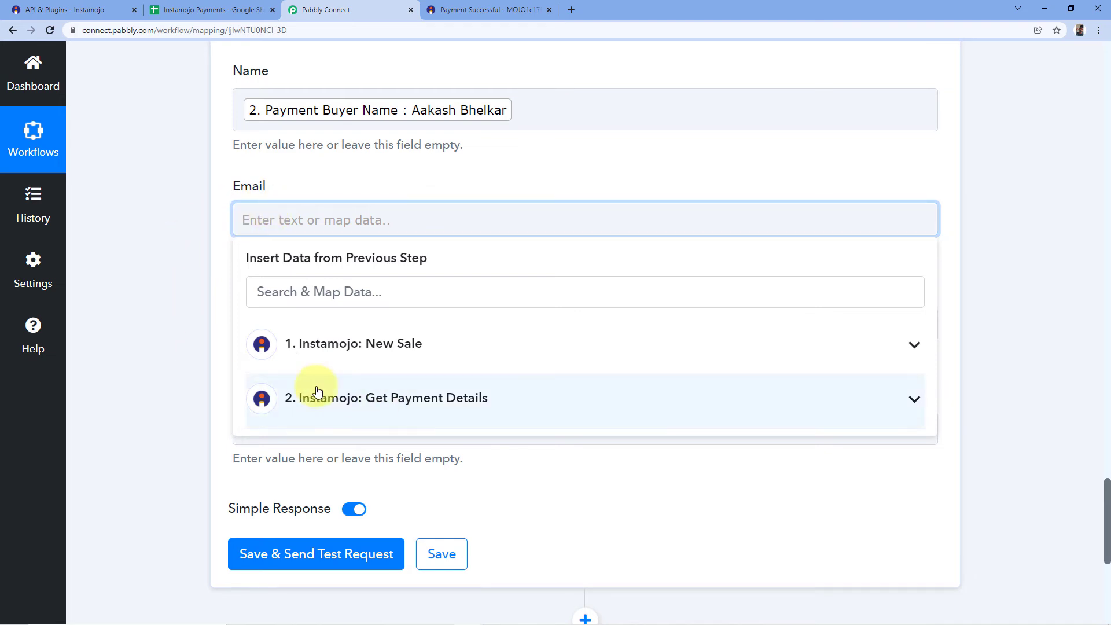
left_click(469, 399)
scroll(442, 449, "down", 3)
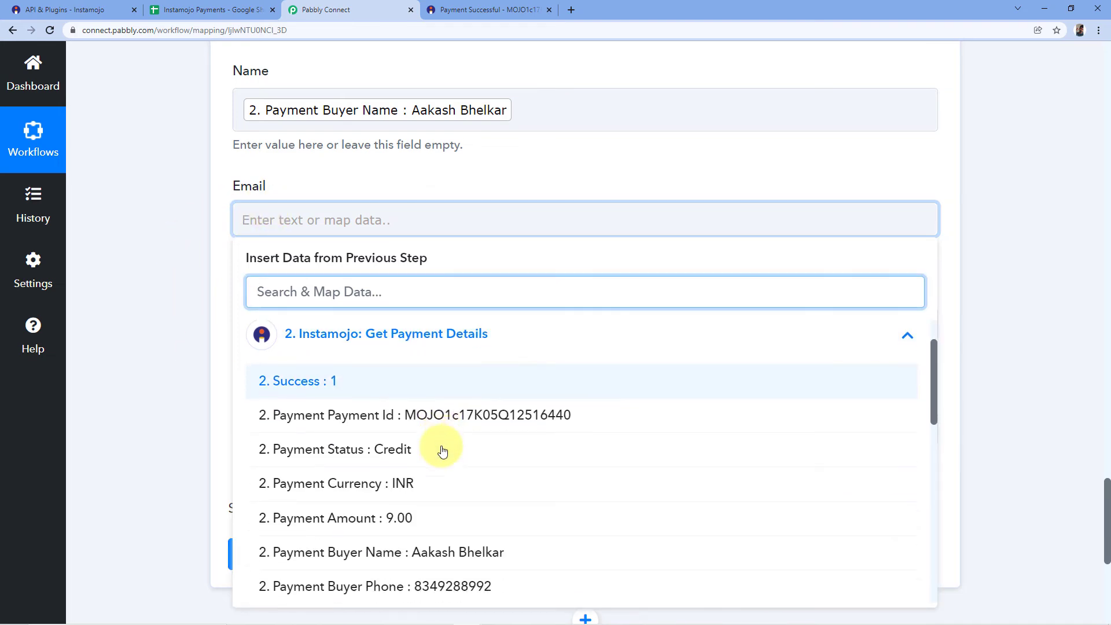
scroll(446, 427, "down", 1)
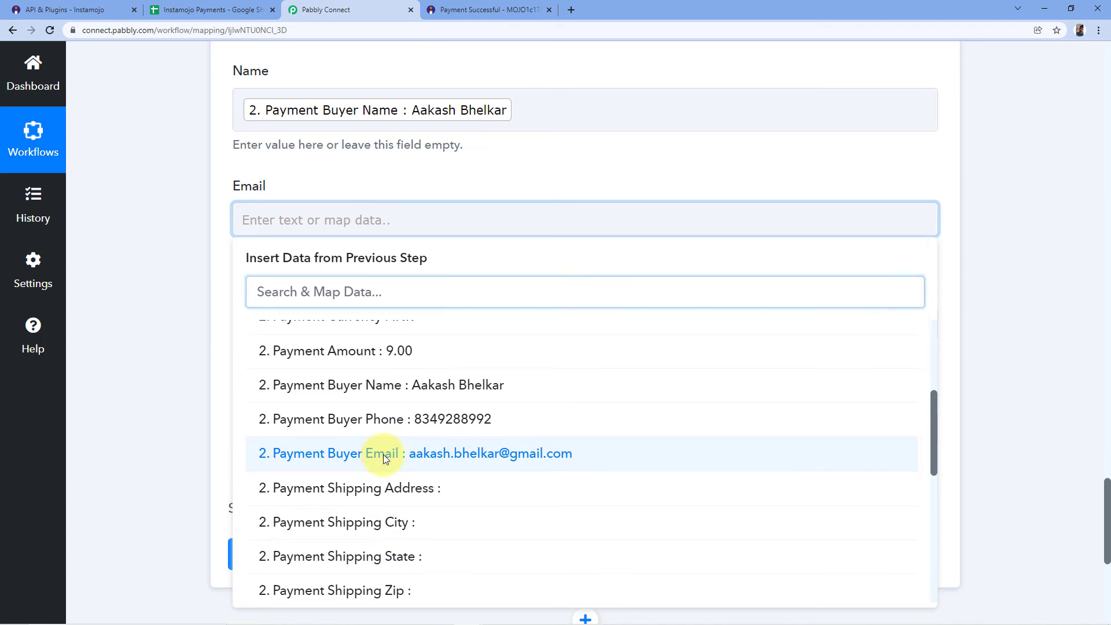
left_click(384, 459)
left_click(211, 312)
Map the Phone No. field to Payment Buyer Phone from the Instamojo Get Payment Details response.
left_click(290, 330)
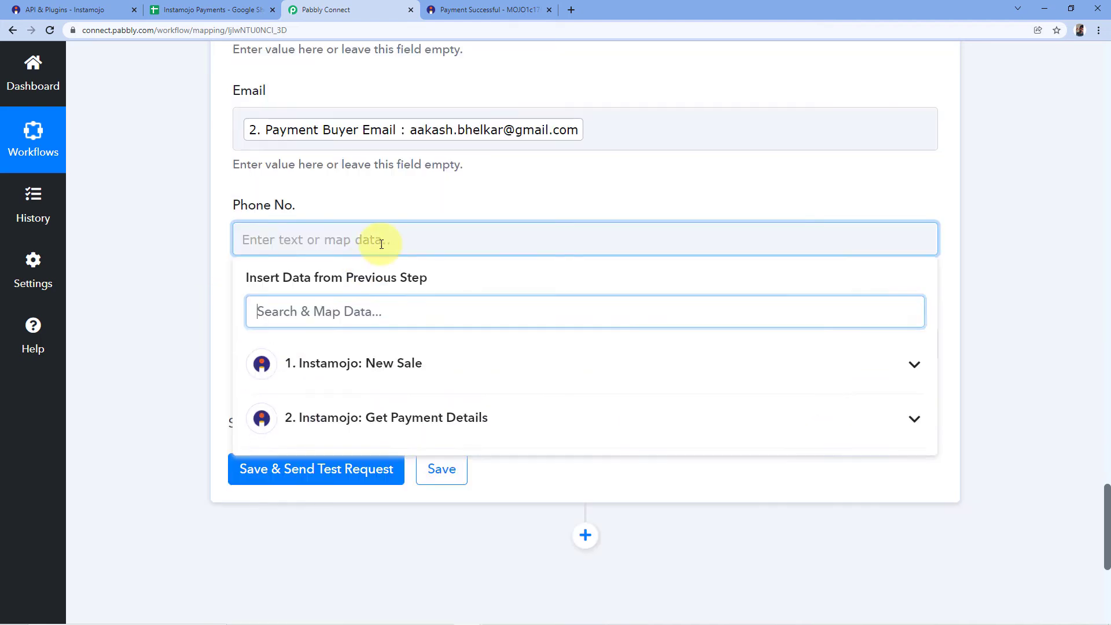
left_click(397, 340)
scroll(358, 408, "down", 3)
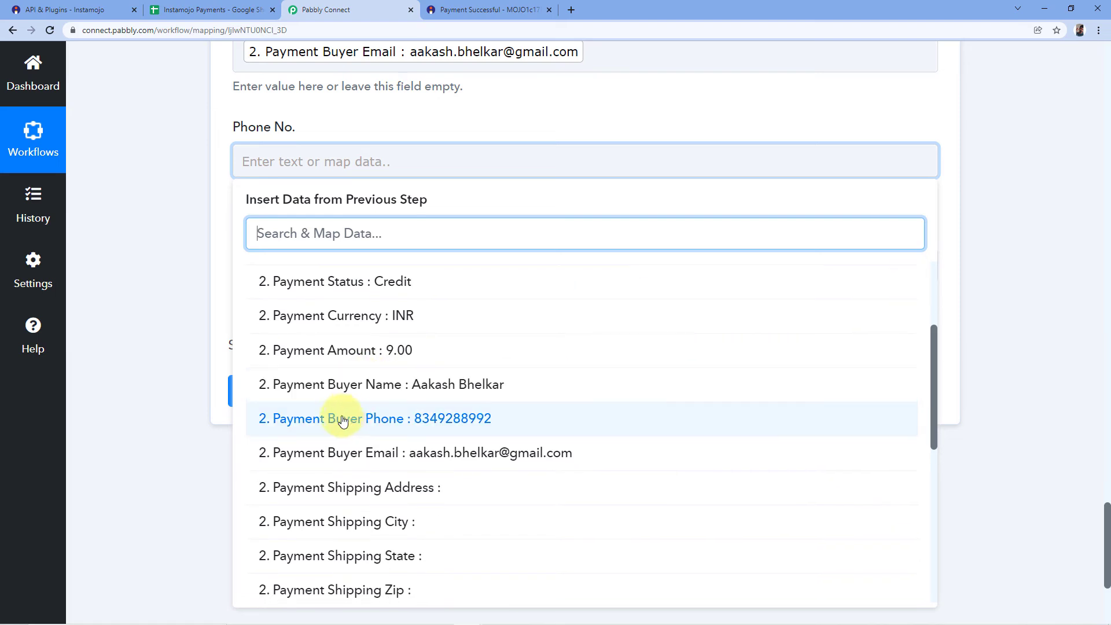
left_click(340, 419)
Map the Amount field to Payment Amount from the Instamojo Get Payment Details response.
left_click(352, 275)
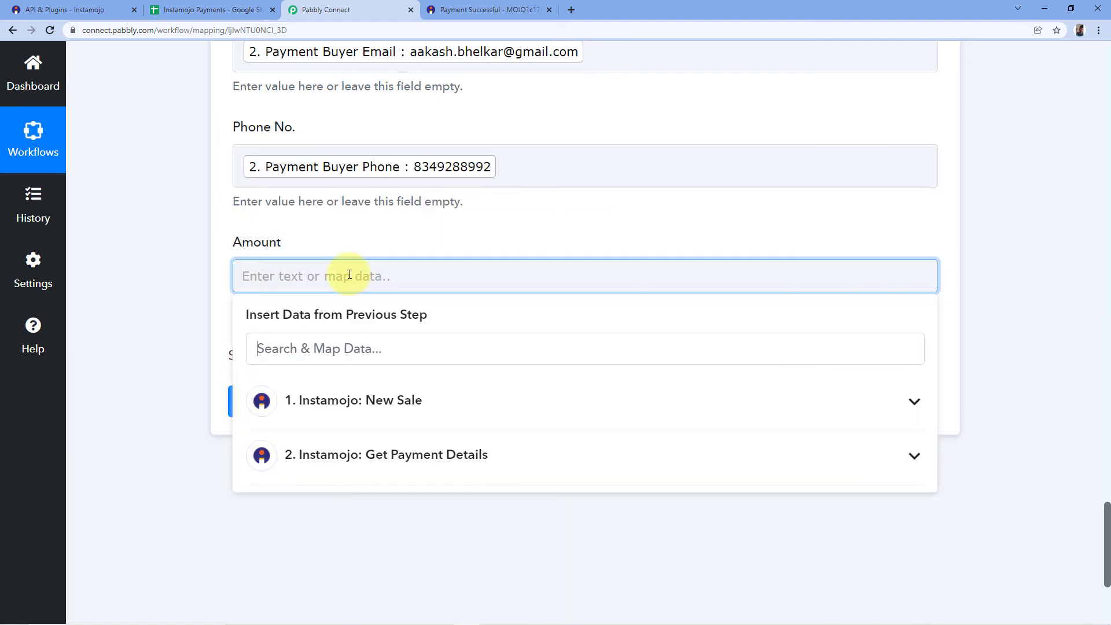
scroll(389, 421, "down", 3)
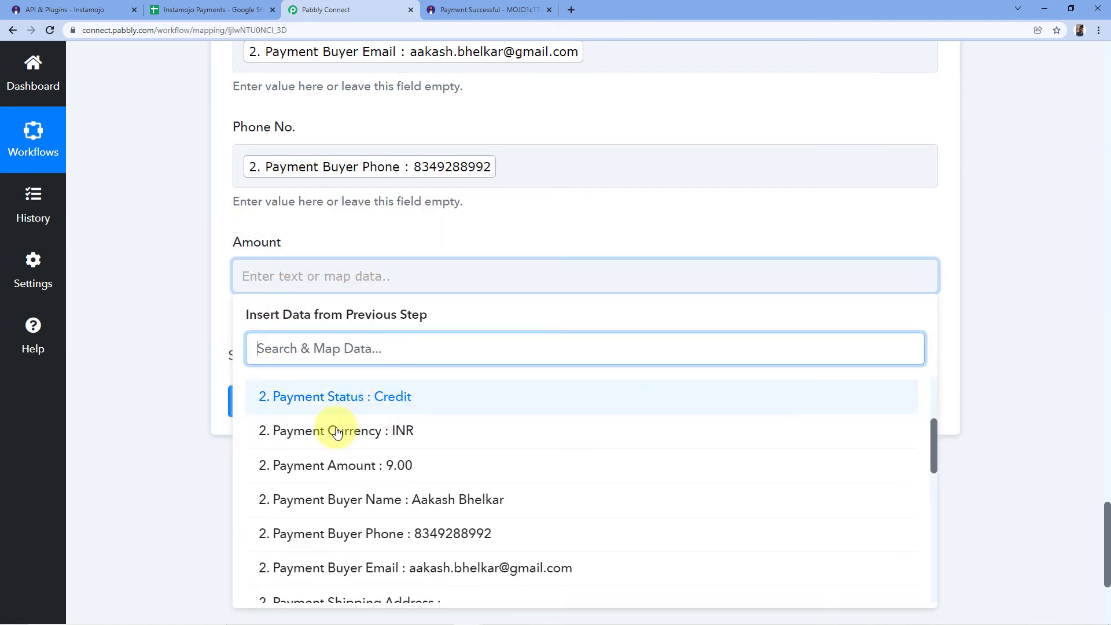
left_click(324, 465)
left_click(247, 219)
Review the Google Sheets step's spreadsheet and sheet selection and its Name, Email, Phone No. and Amount mappings.
scroll(248, 219, "up", 10)
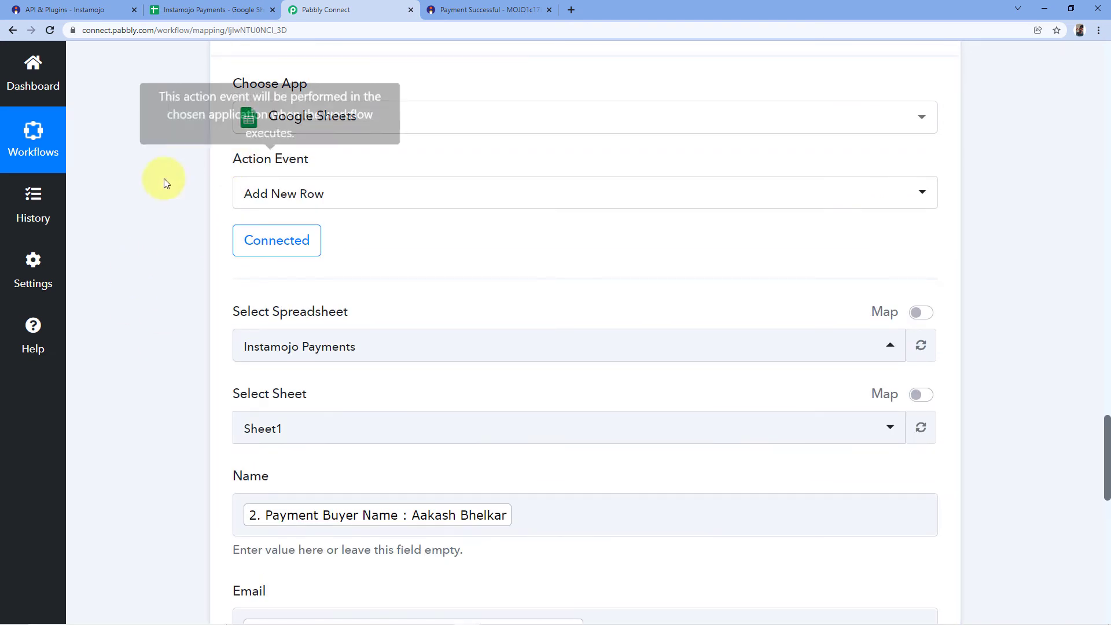
scroll(360, 179, "down", 4)
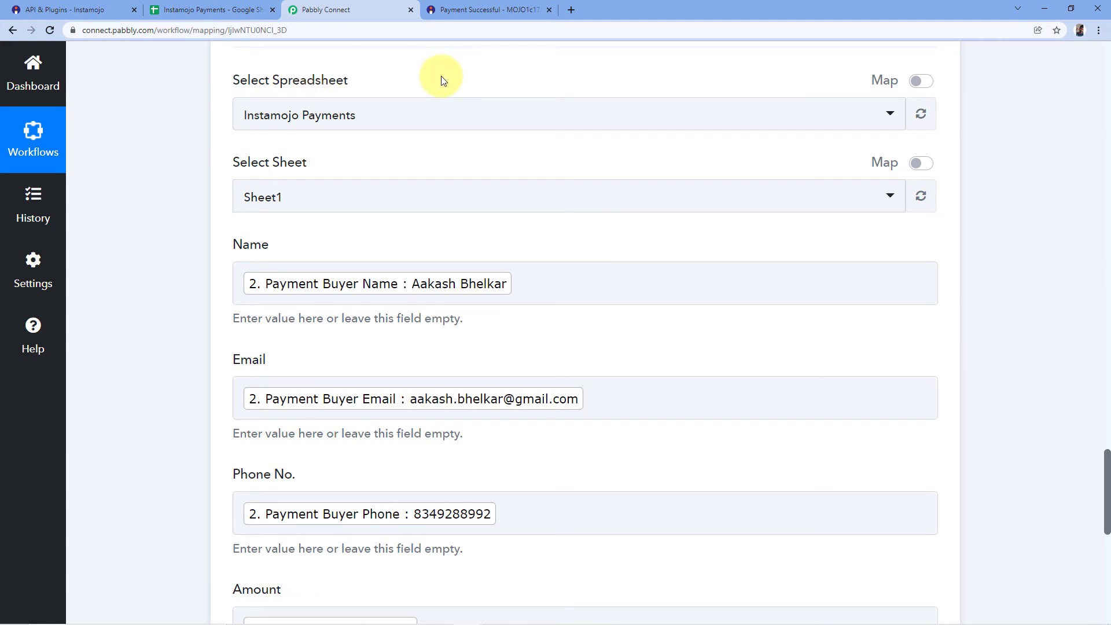
scroll(441, 84, "down", 1)
scroll(348, 127, "up", 6)
scroll(430, 159, "down", 4)
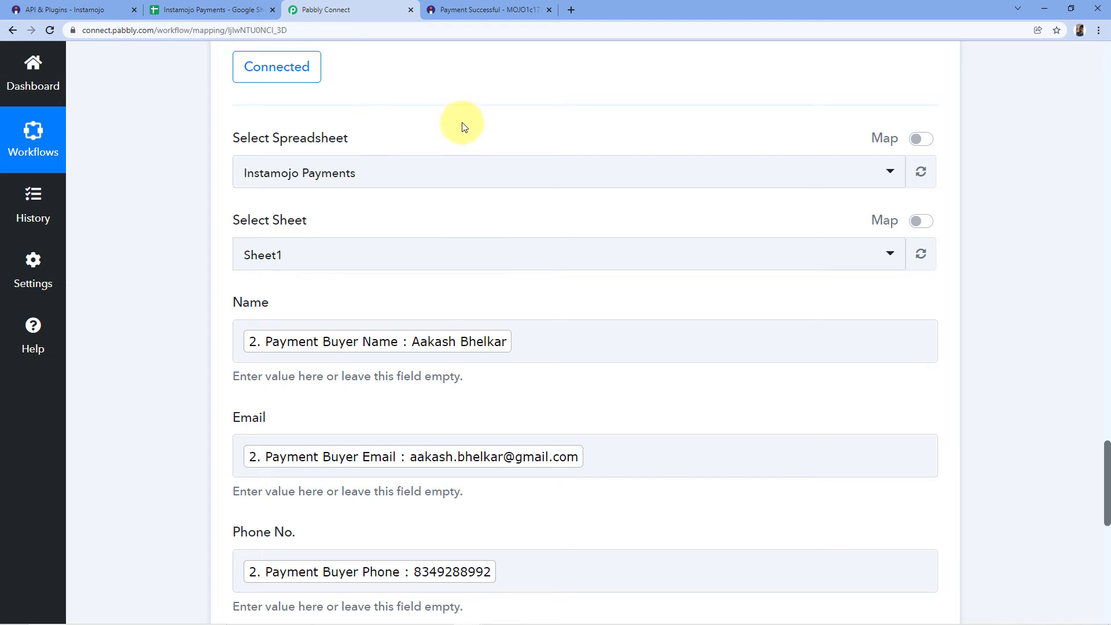
scroll(486, 92, "down", 2)
scroll(534, 128, "up", 1)
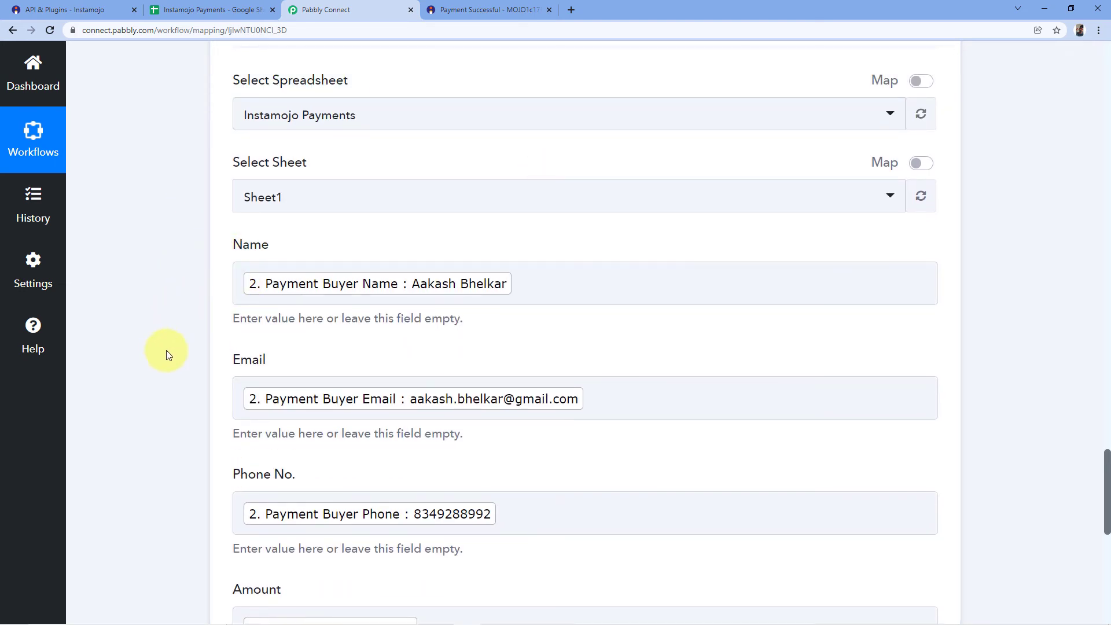
scroll(211, 259, "down", 3)
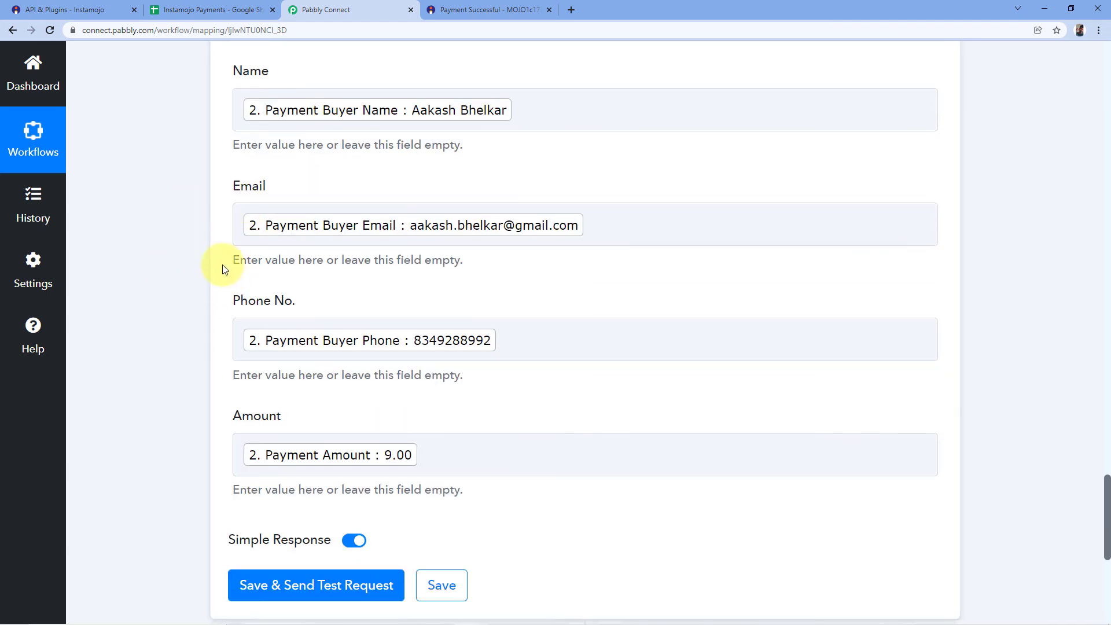
scroll(208, 391, "down", 3)
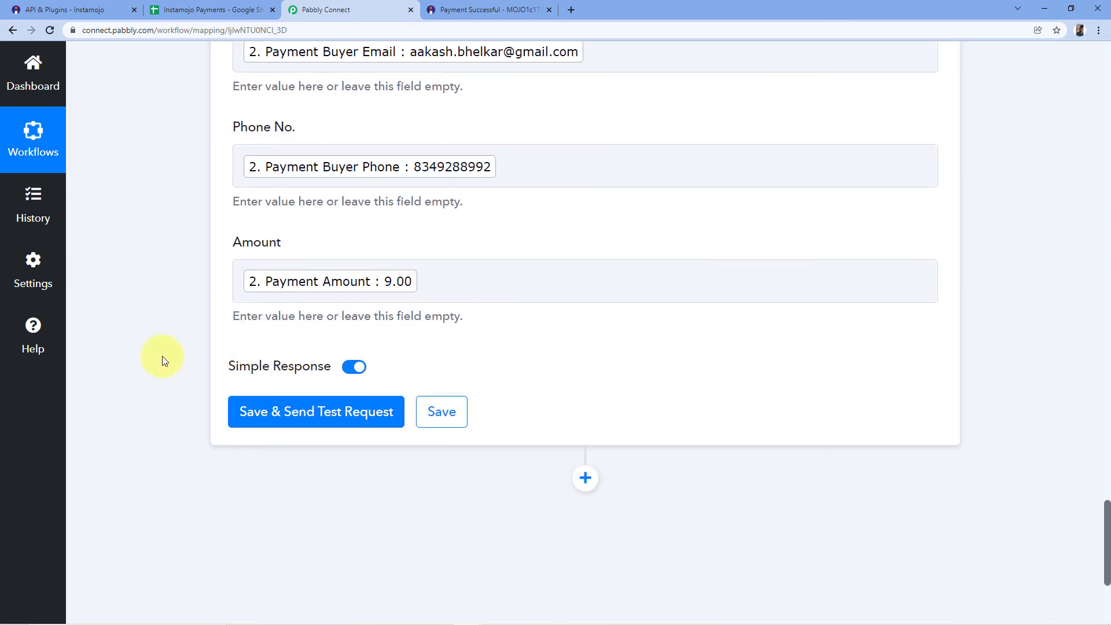
Save the Google Sheets step with a test request and check the received response against the mapped fields.
left_click(313, 421)
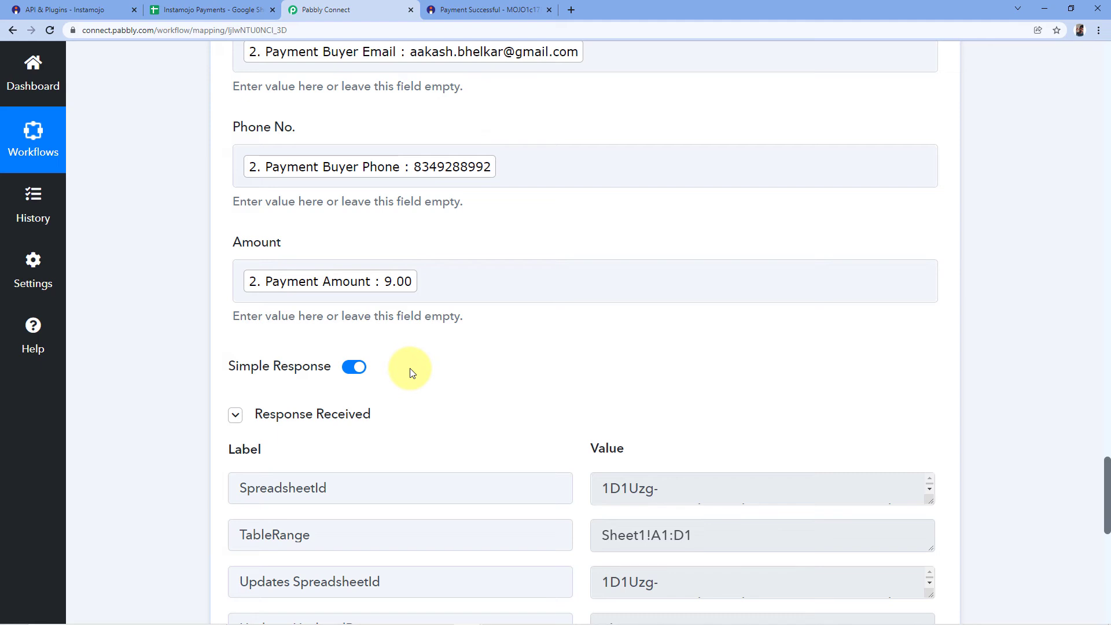
scroll(491, 327, "down", 4)
scroll(510, 376, "down", 2)
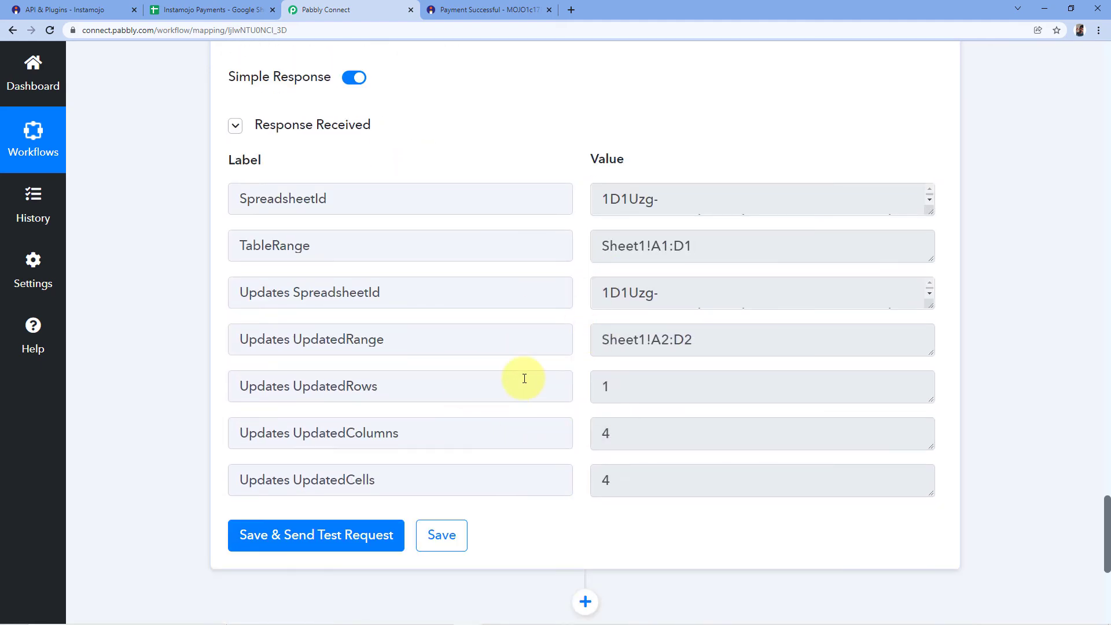
scroll(503, 423, "up", 10)
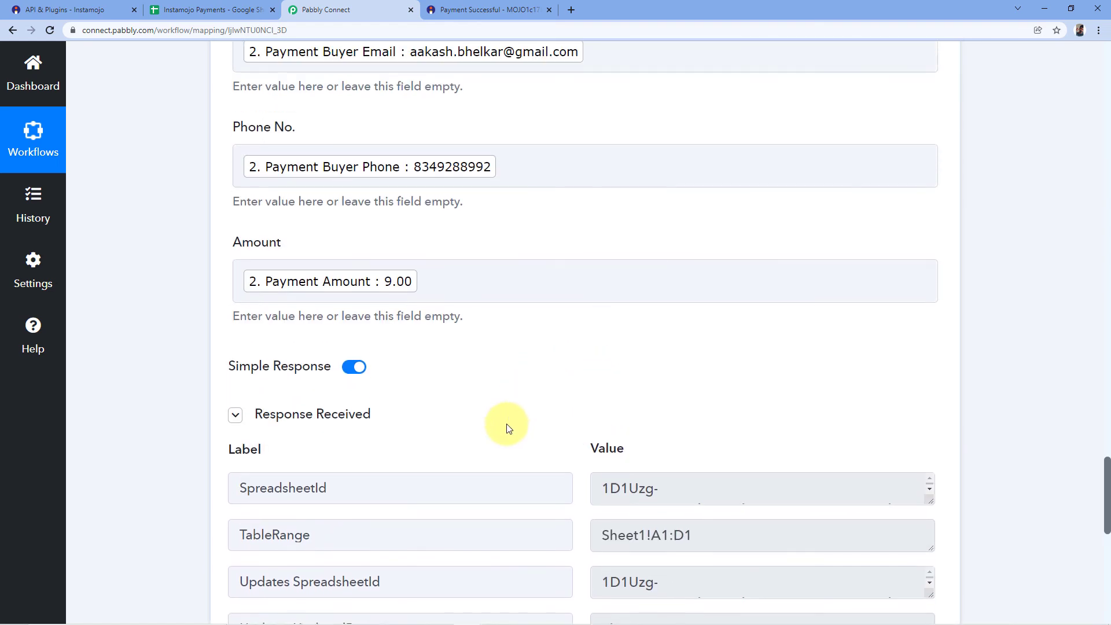
scroll(463, 492, "up", 2)
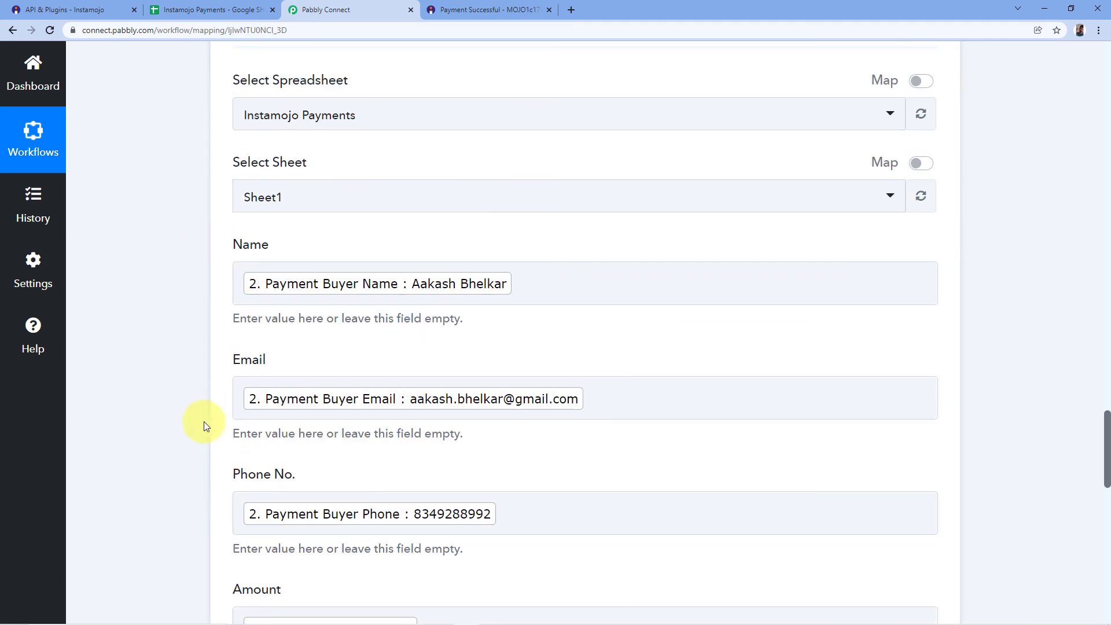
scroll(243, 384, "up", 3)
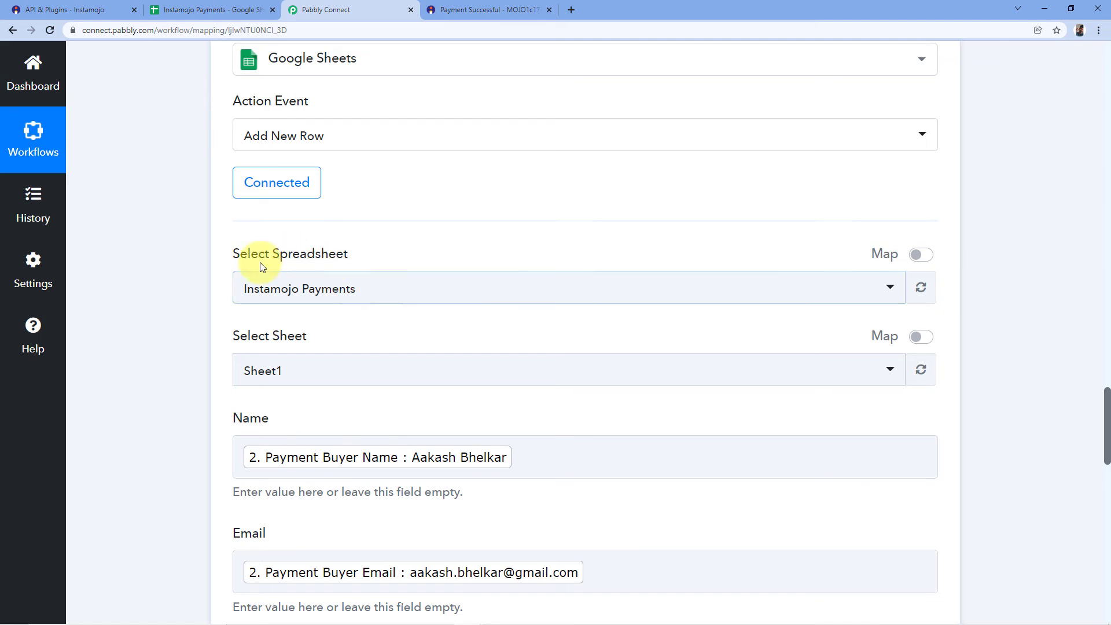
scroll(359, 272, "down", 3)
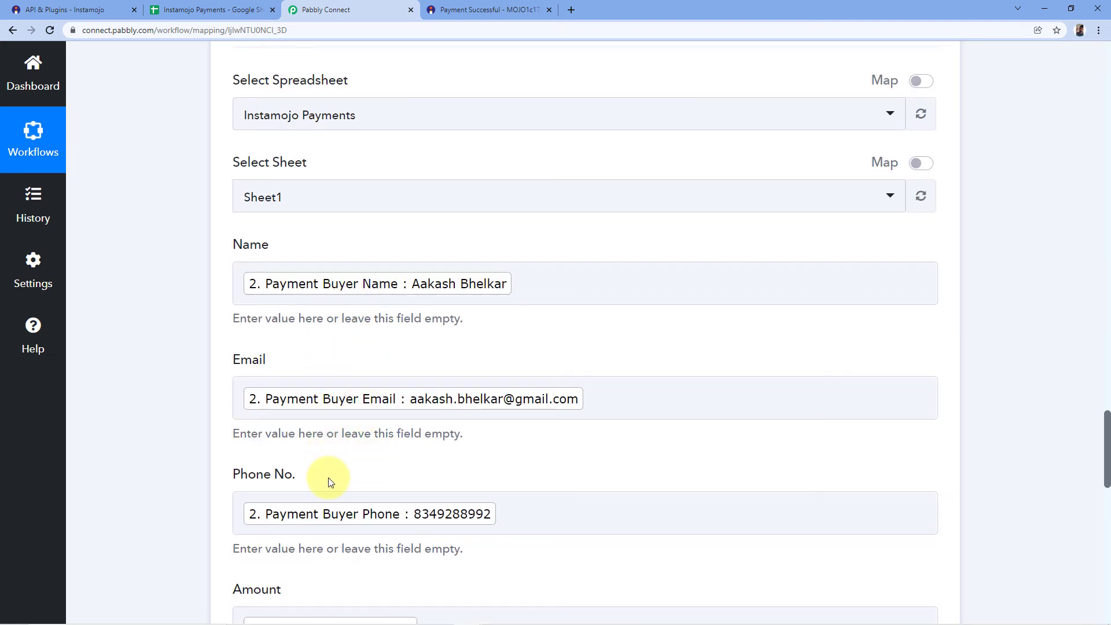
In the Instamojo Payments spreadsheet, remove bold from row 2 and widen the Name and Email columns so each entry fits on one line.
left_click(211, 10)
left_click(18, 206)
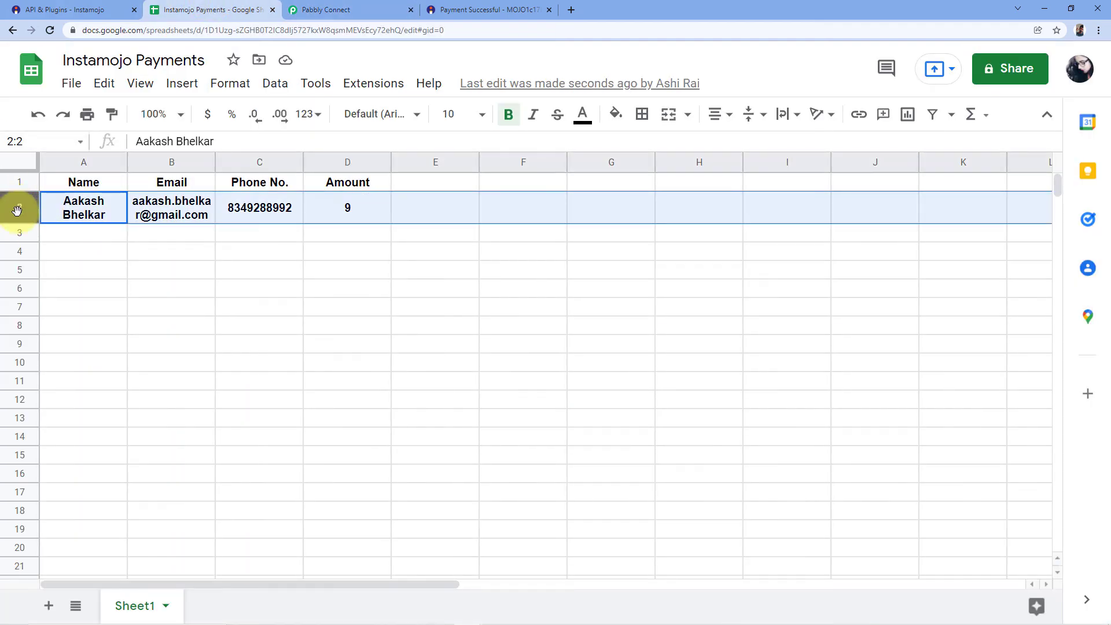
key("ctrl+b")
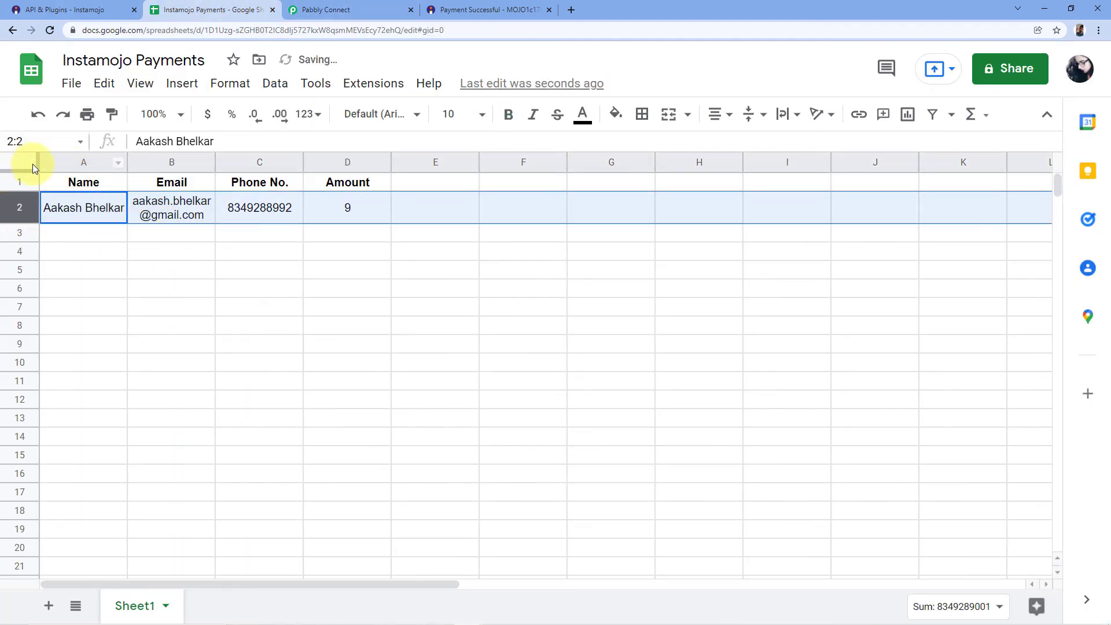
left_click_drag(126, 159, 181, 160)
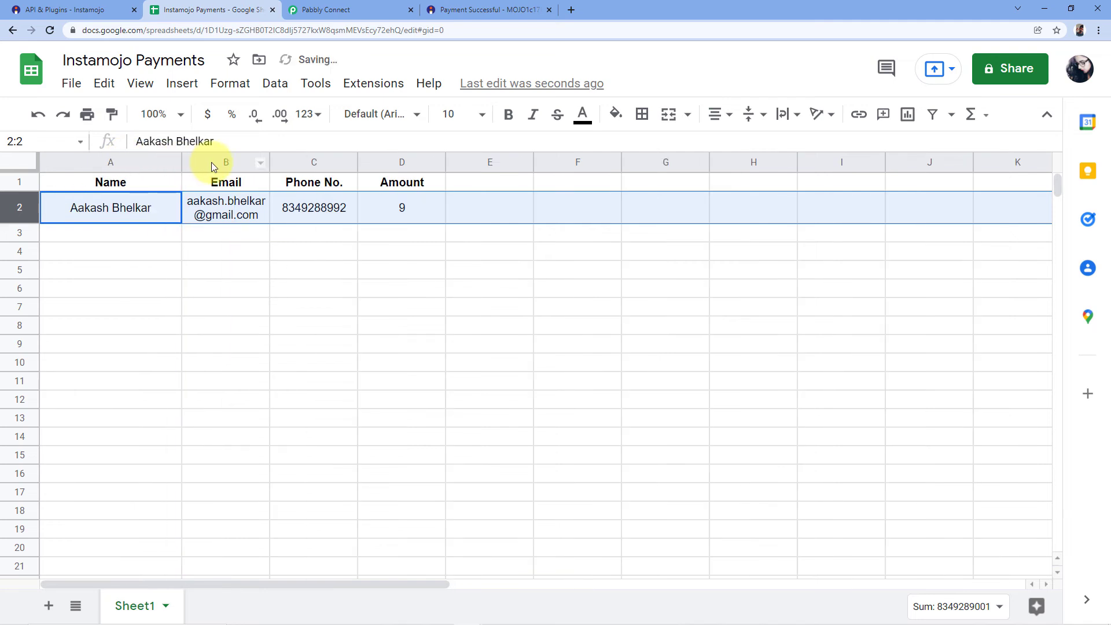
left_click_drag(269, 163, 365, 171)
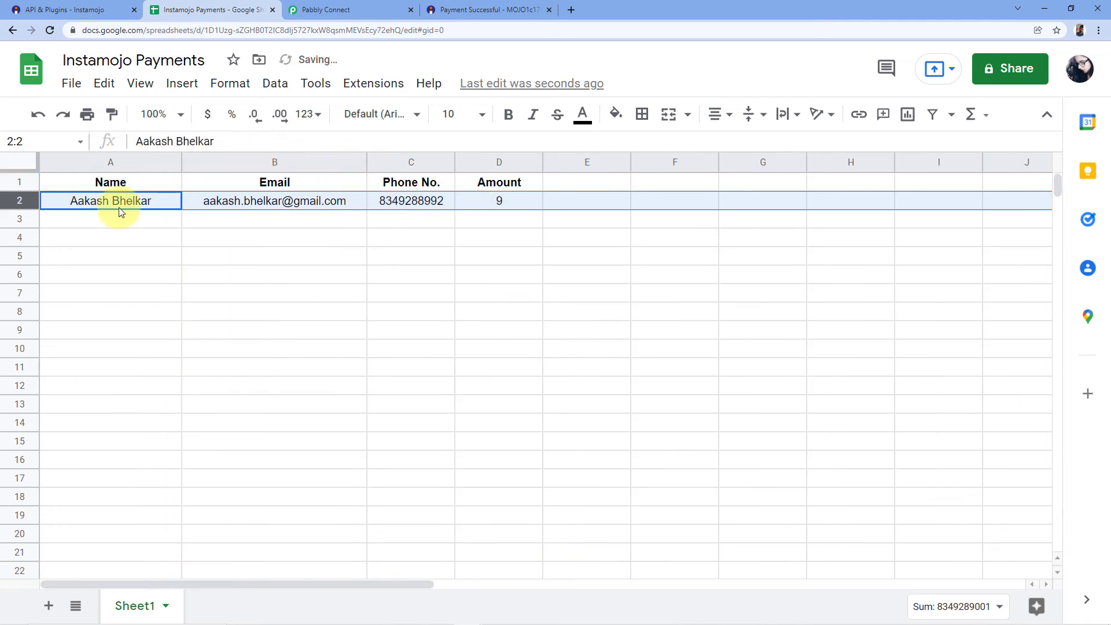
Compare the name, email, phone number and amount in row 2 of the spreadsheet with the Instamojo payment confirmation page.
left_click(489, 9)
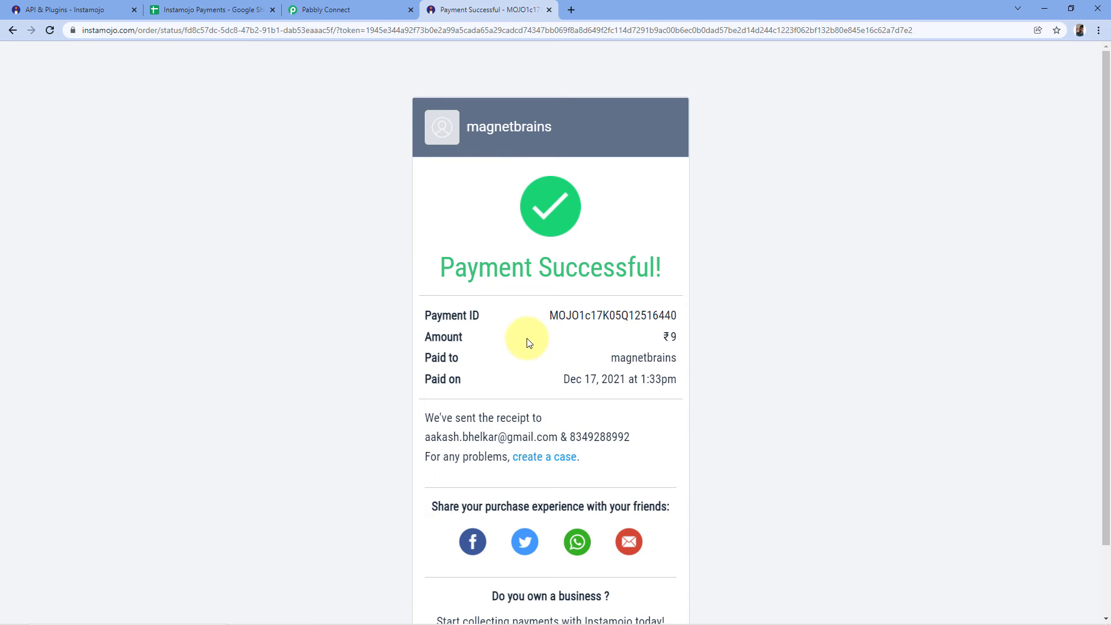
left_click(211, 9)
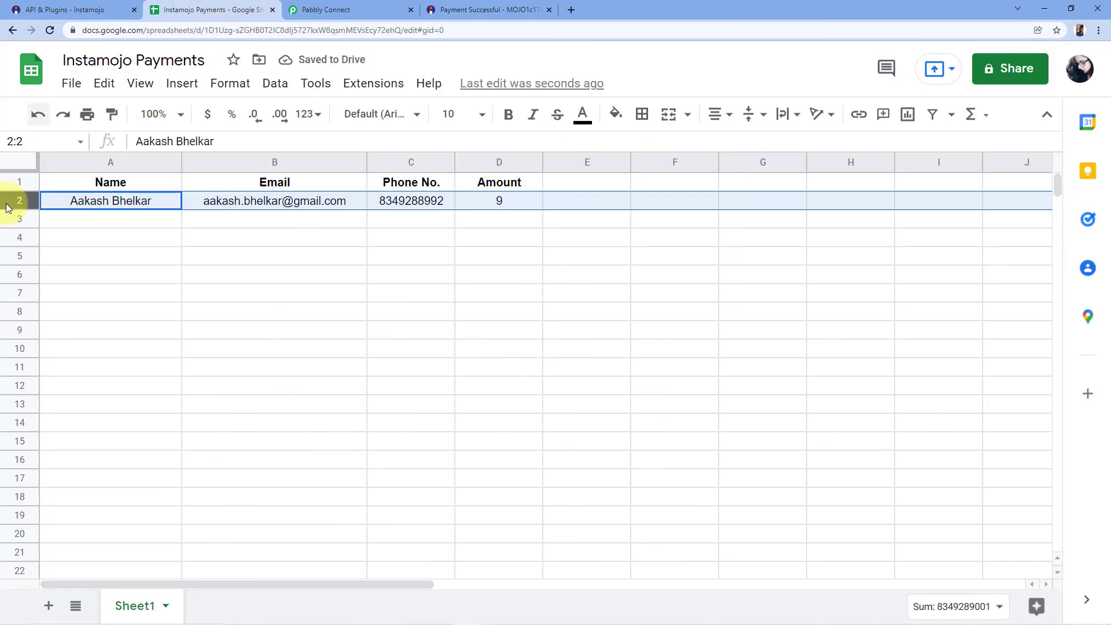
left_click(78, 200)
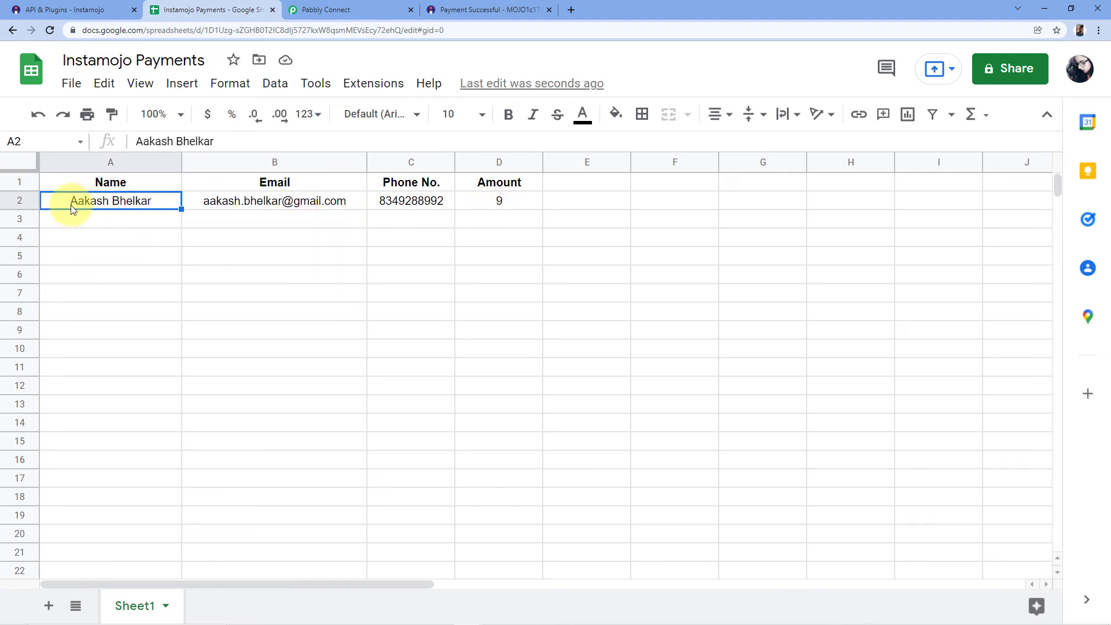
left_click(220, 201)
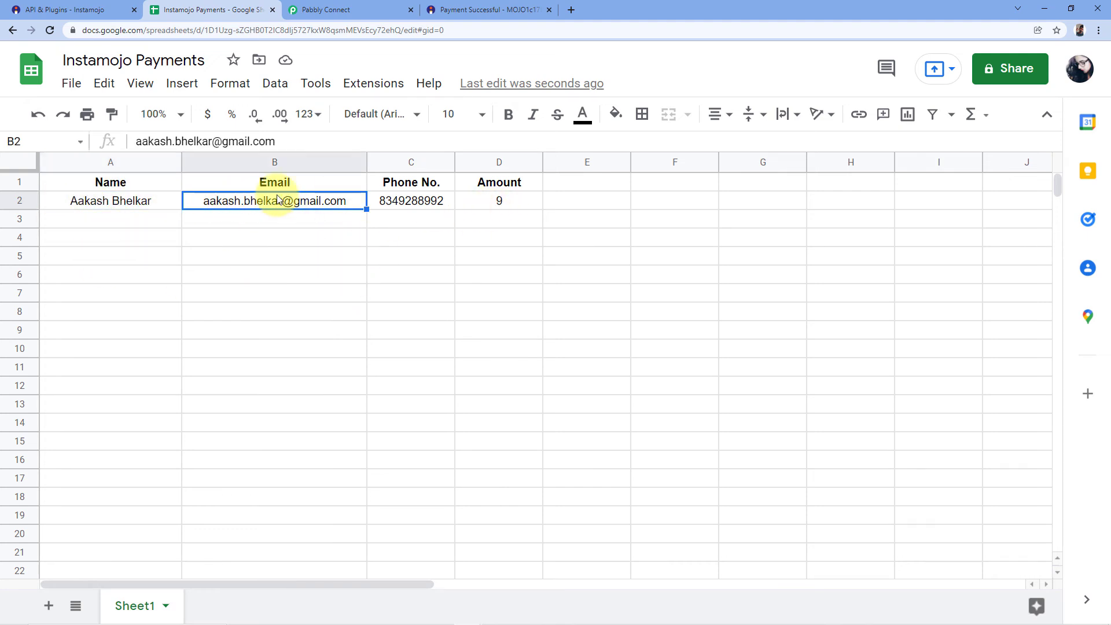
left_click(402, 200)
left_click(497, 202)
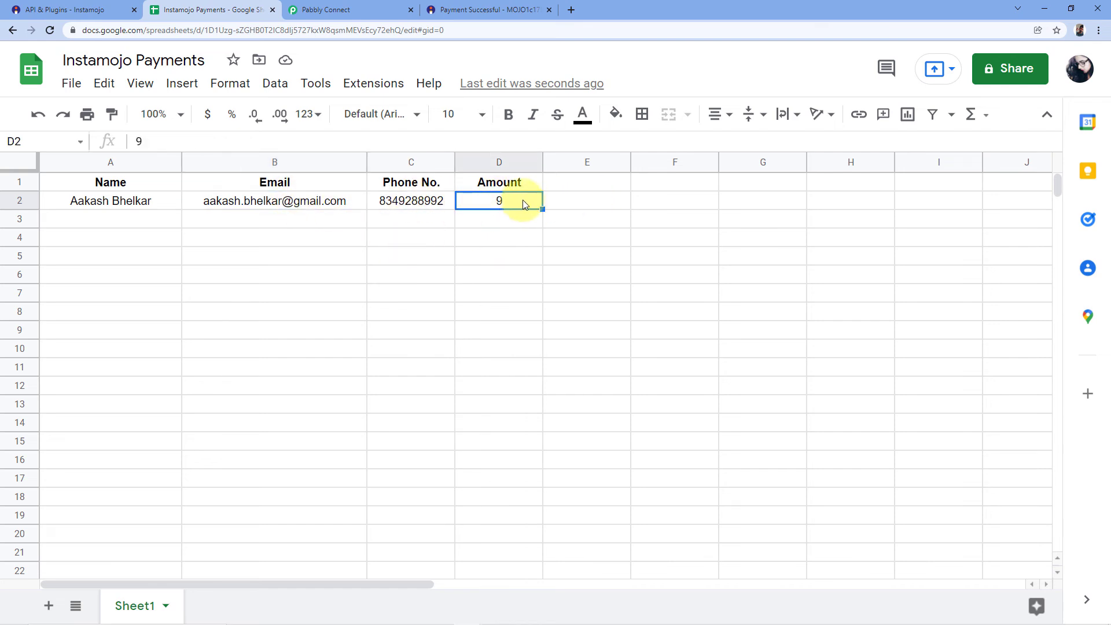
left_click(495, 6)
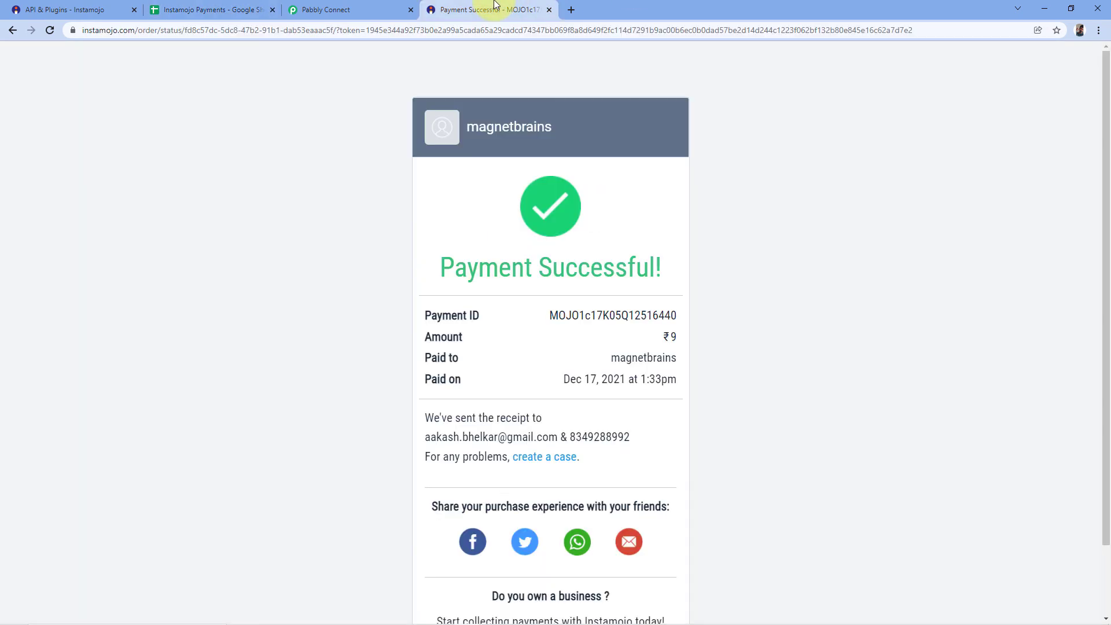
scroll(388, 191, "down", 1)
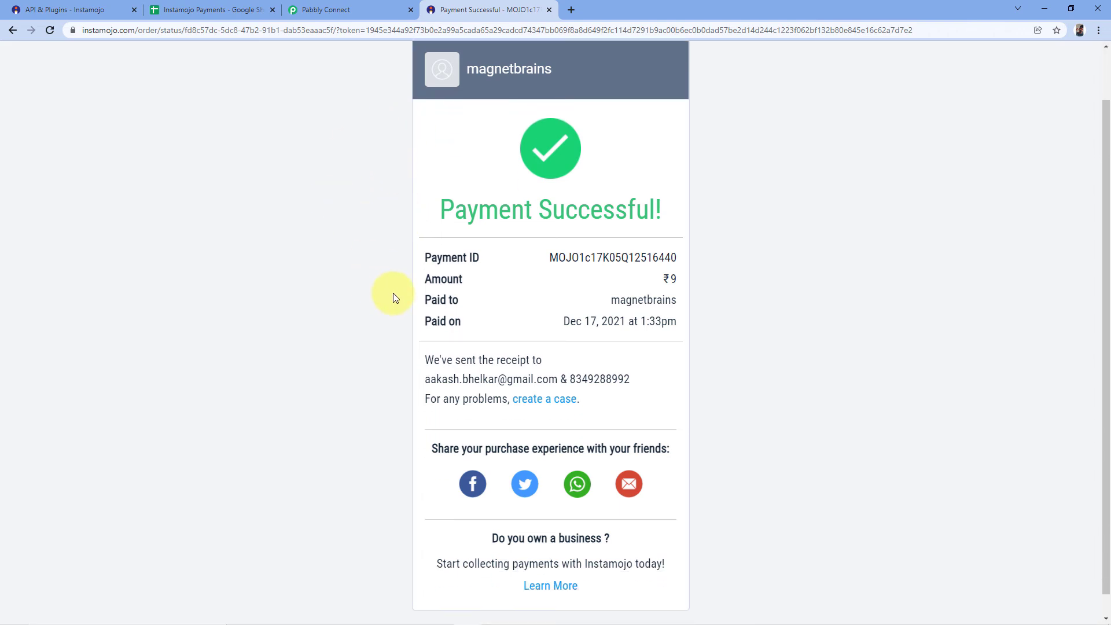
left_click(190, 10)
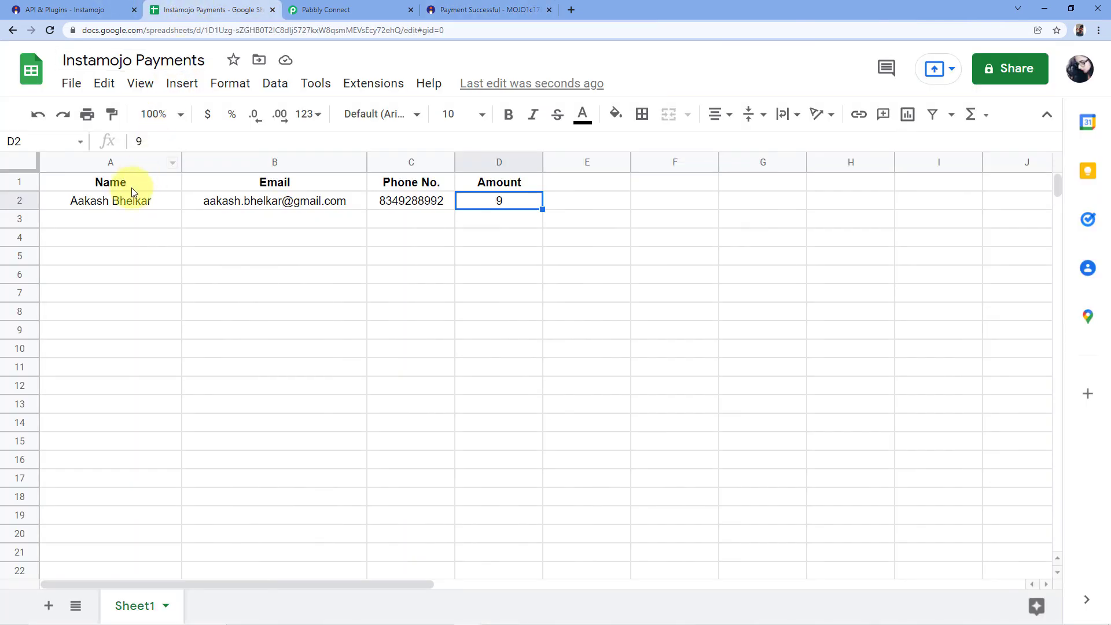
left_click(122, 202)
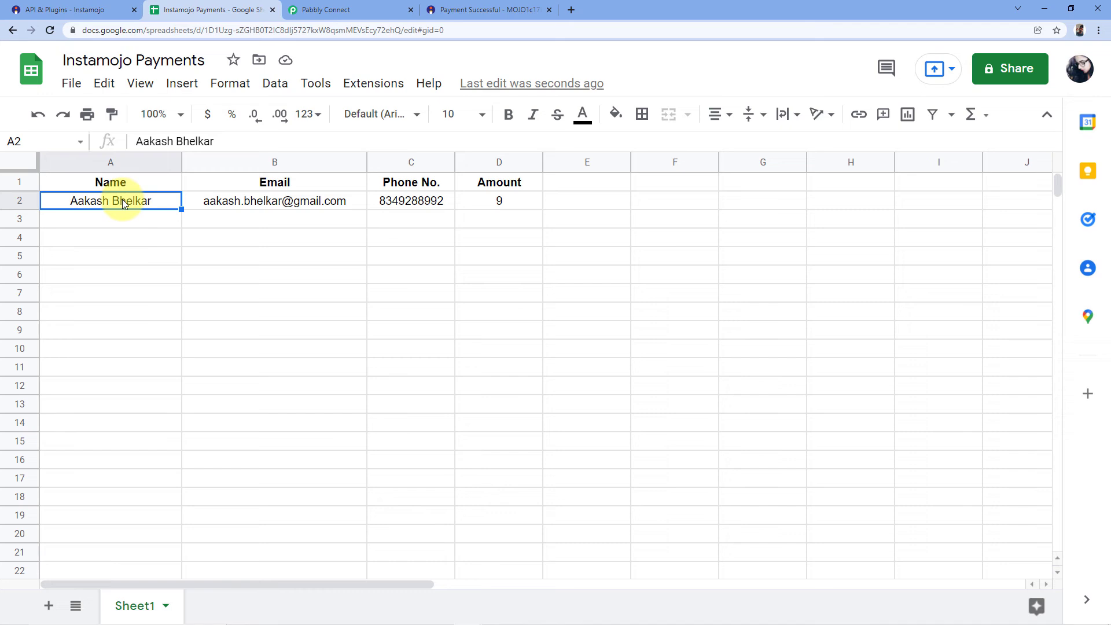
left_click(491, 7)
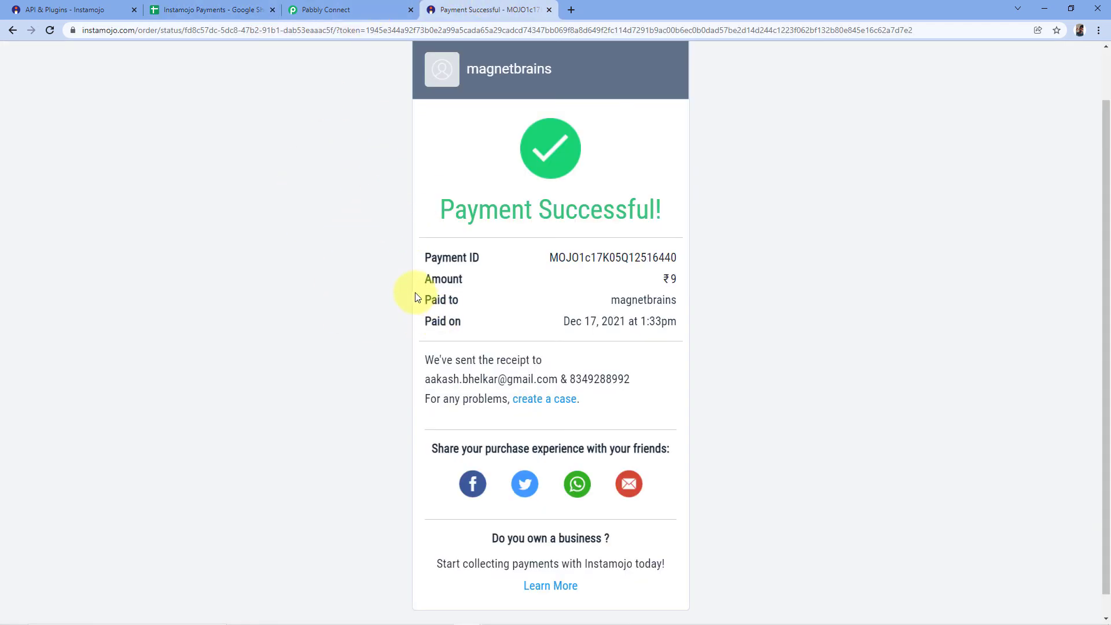
left_click(208, 10)
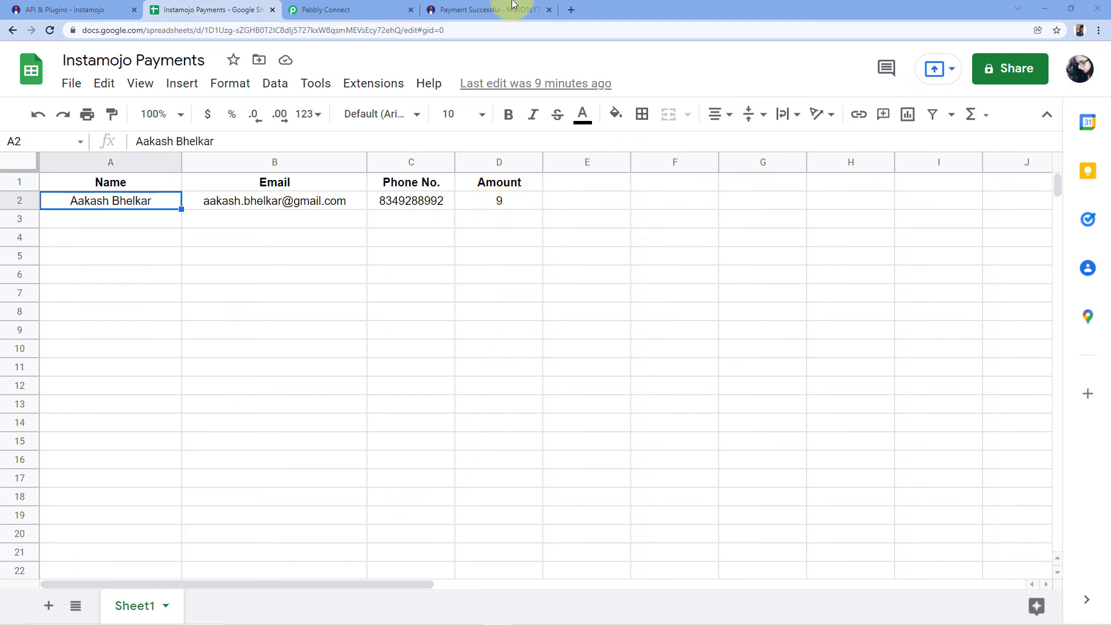
Reopen the Instamojo payment link for the PHP Course and pay ₹9 with another customer's name, email and phone number.
left_click(492, 9)
left_click(379, 29)
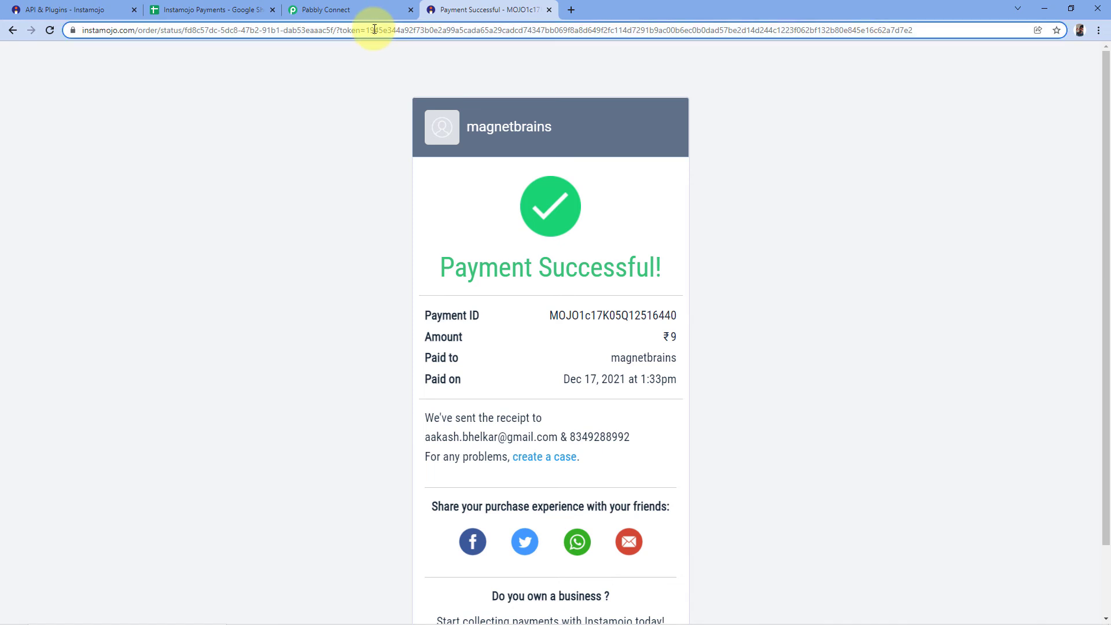
type("https://www.instamojo.com/@magnetbrains/l8297582ee6ec4690922f51d2387af971/")
key("Return")
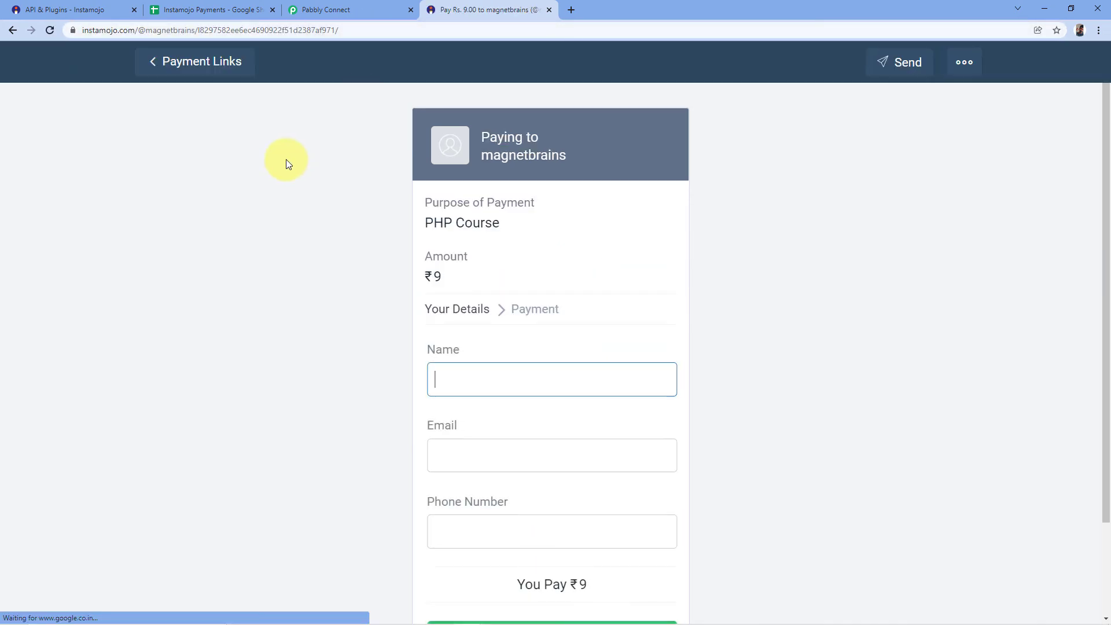
scroll(377, 141, "down", 2)
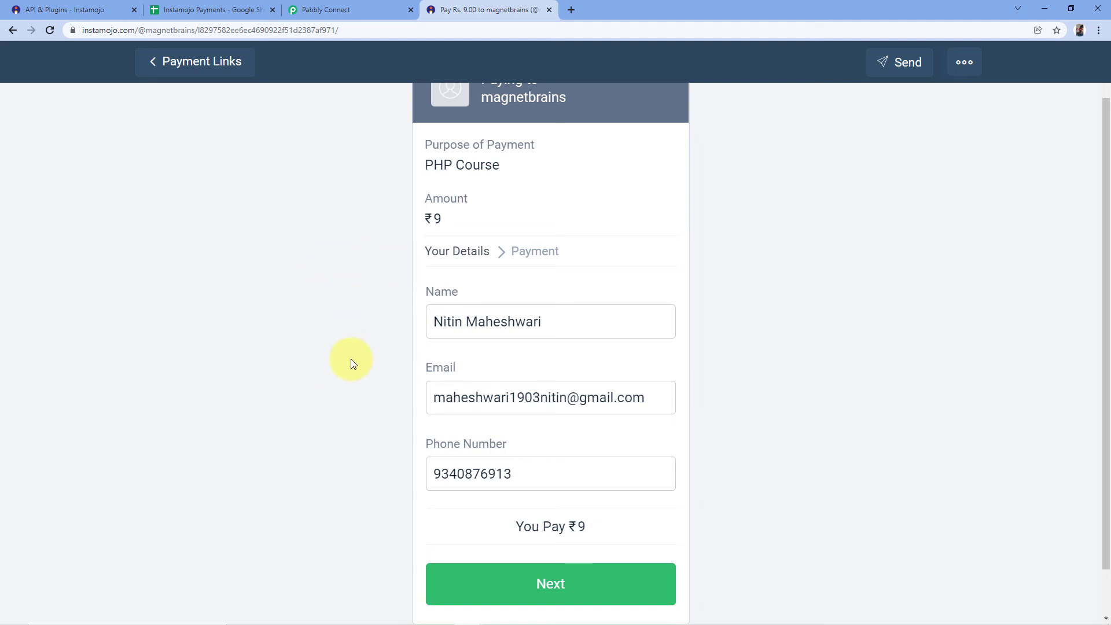
scroll(406, 323, "down", 1)
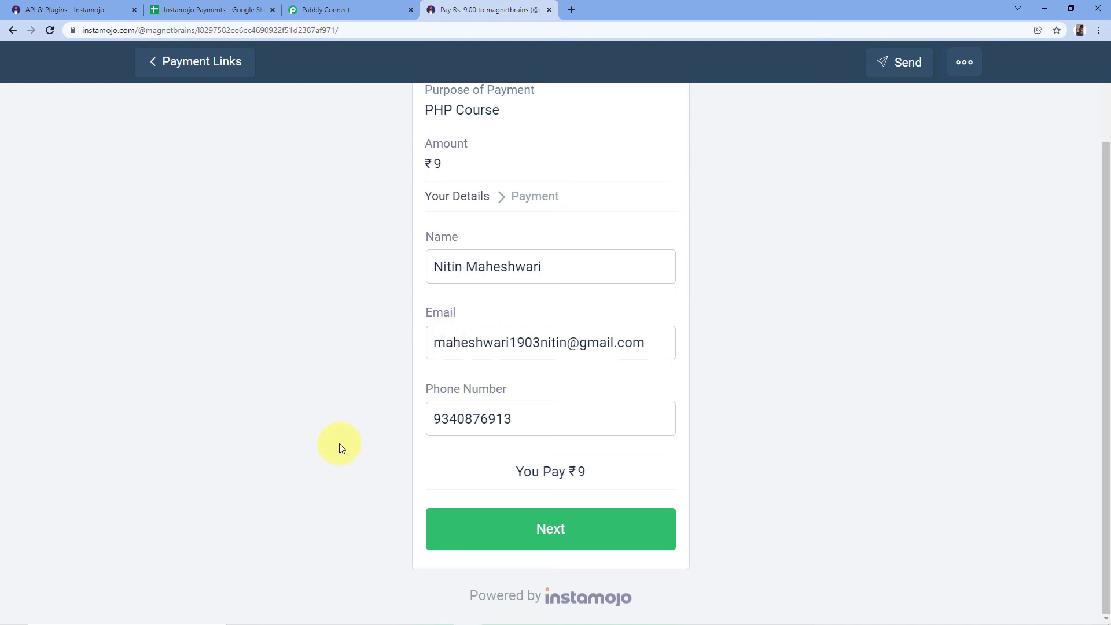
left_click(570, 529)
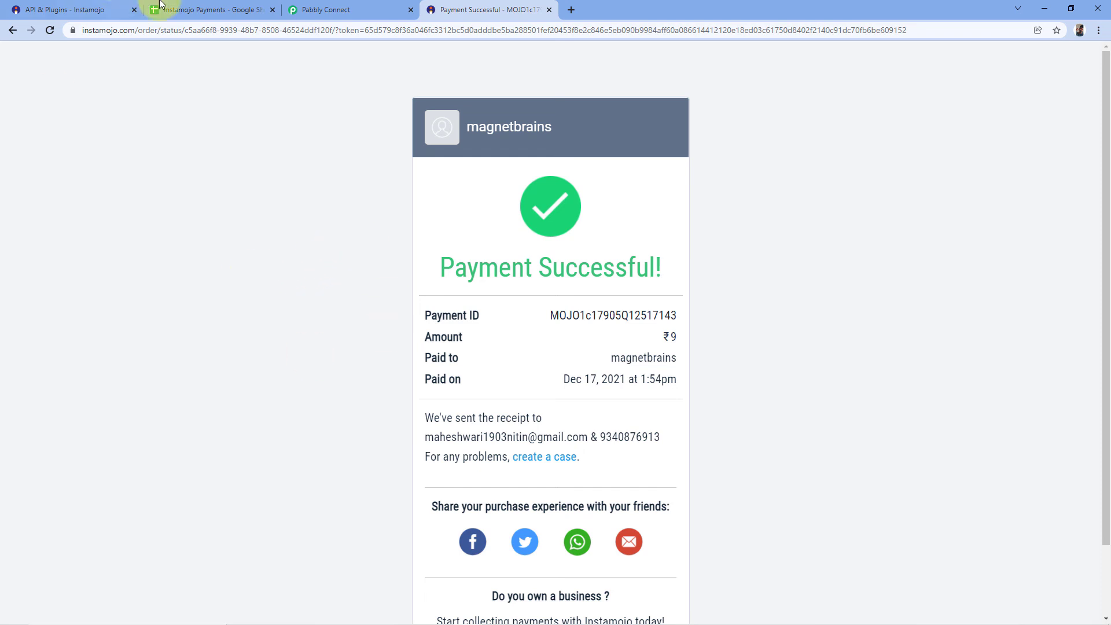
Compare the name, email, phone number and amount in row 3 of the Instamojo Payments spreadsheet with the new payment confirmation page.
left_click(215, 10)
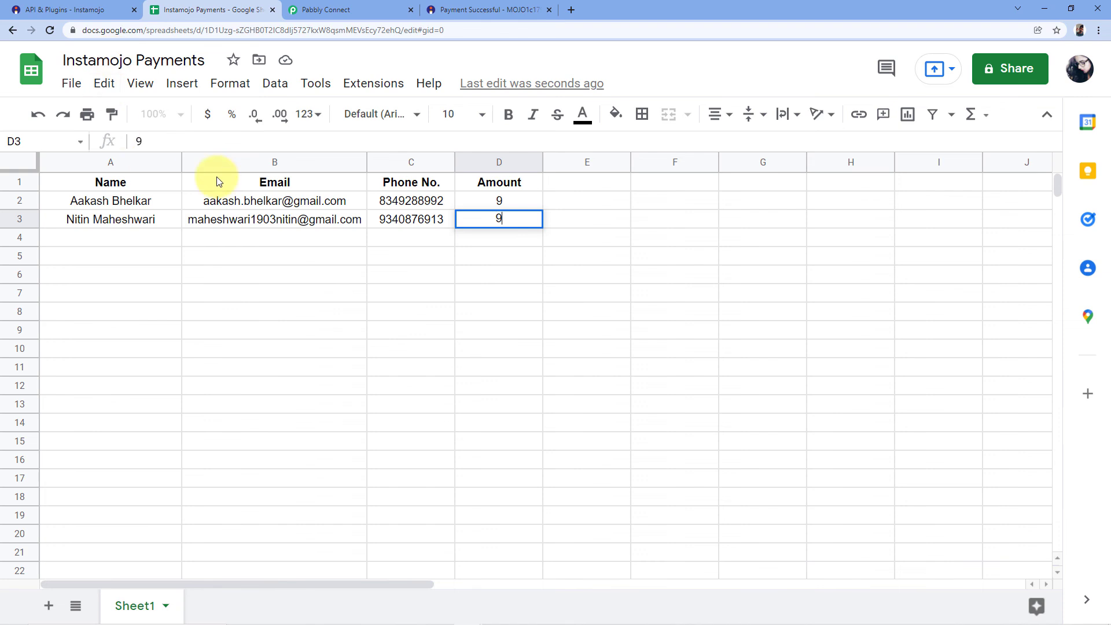
left_click(77, 225)
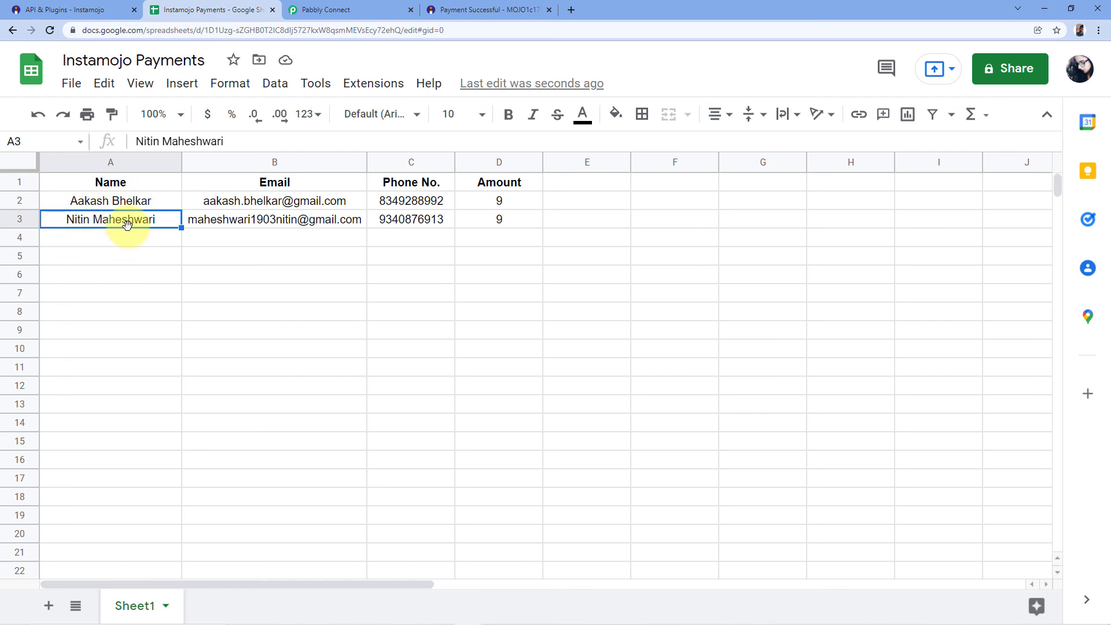
left_click(476, 6)
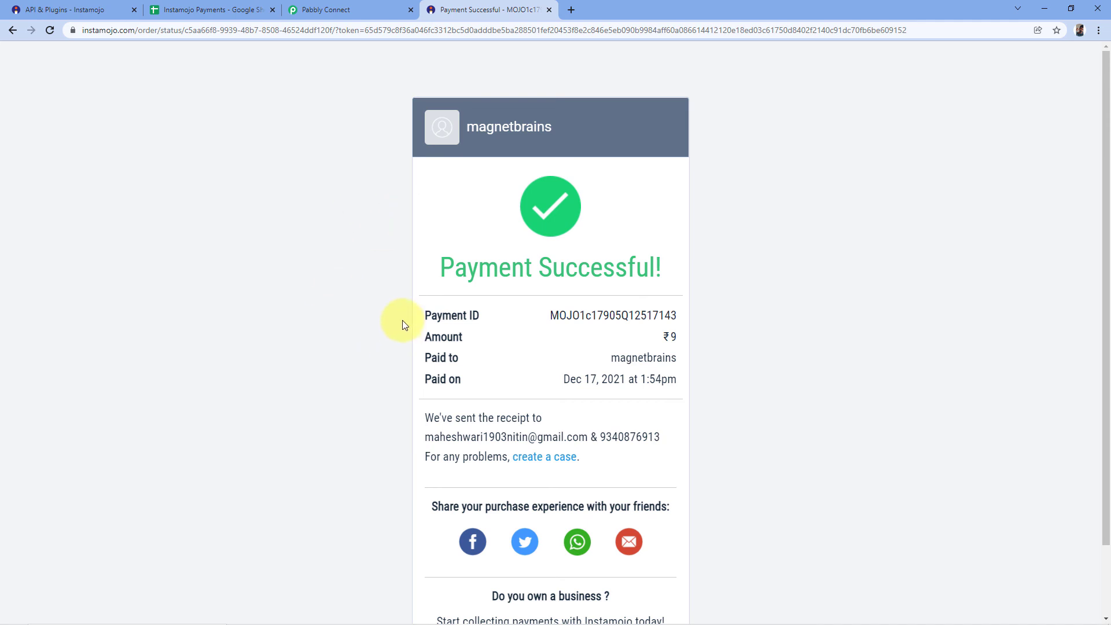
left_click(211, 10)
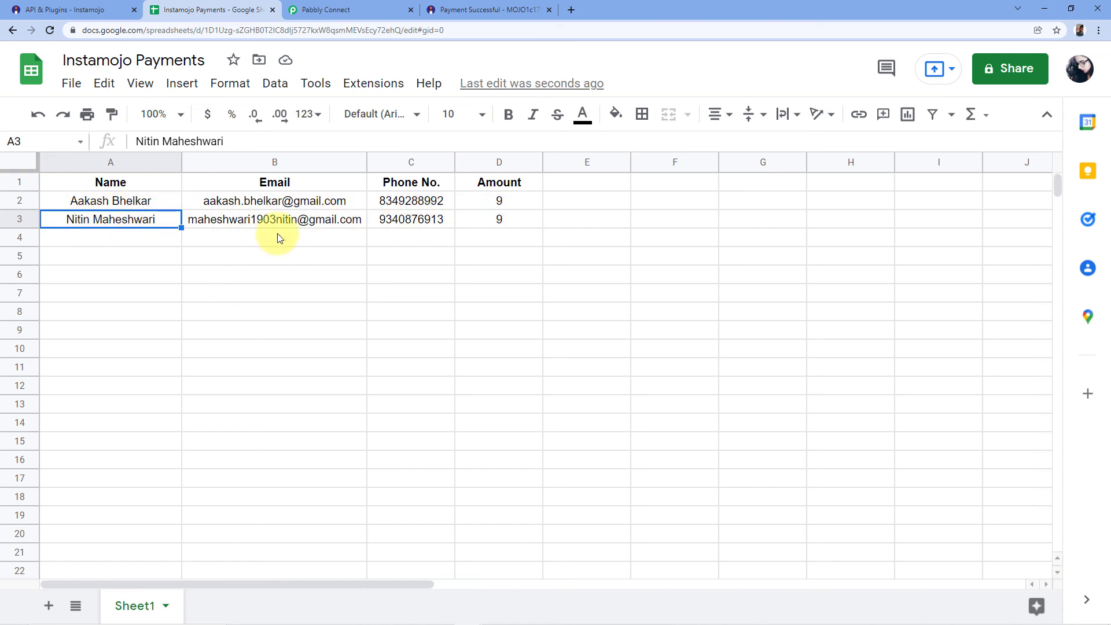
left_click(419, 223)
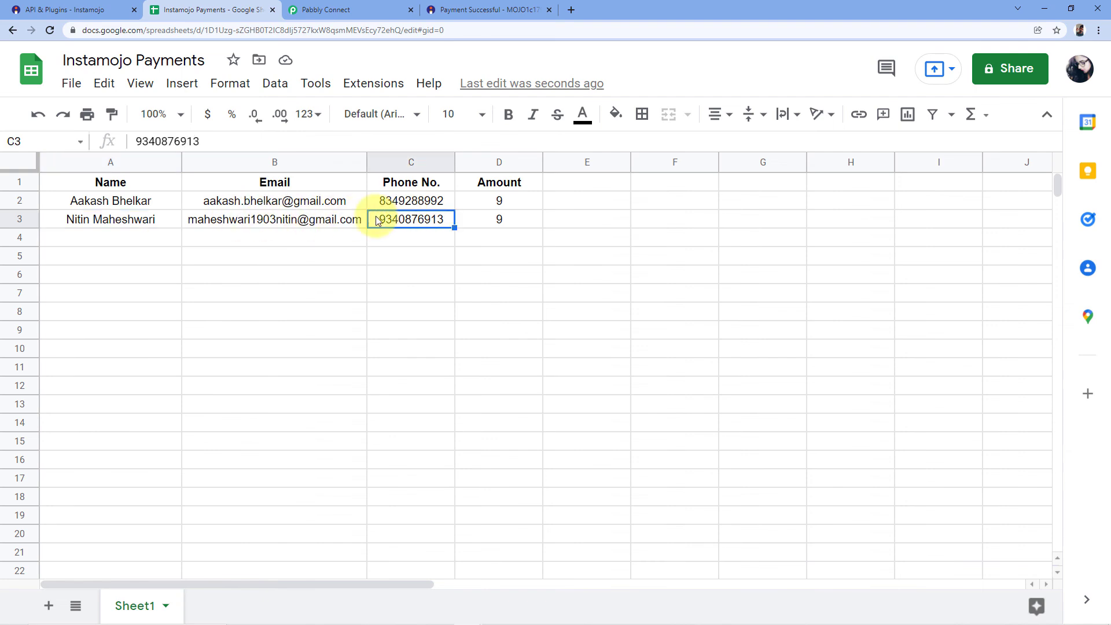
left_click(506, 225)
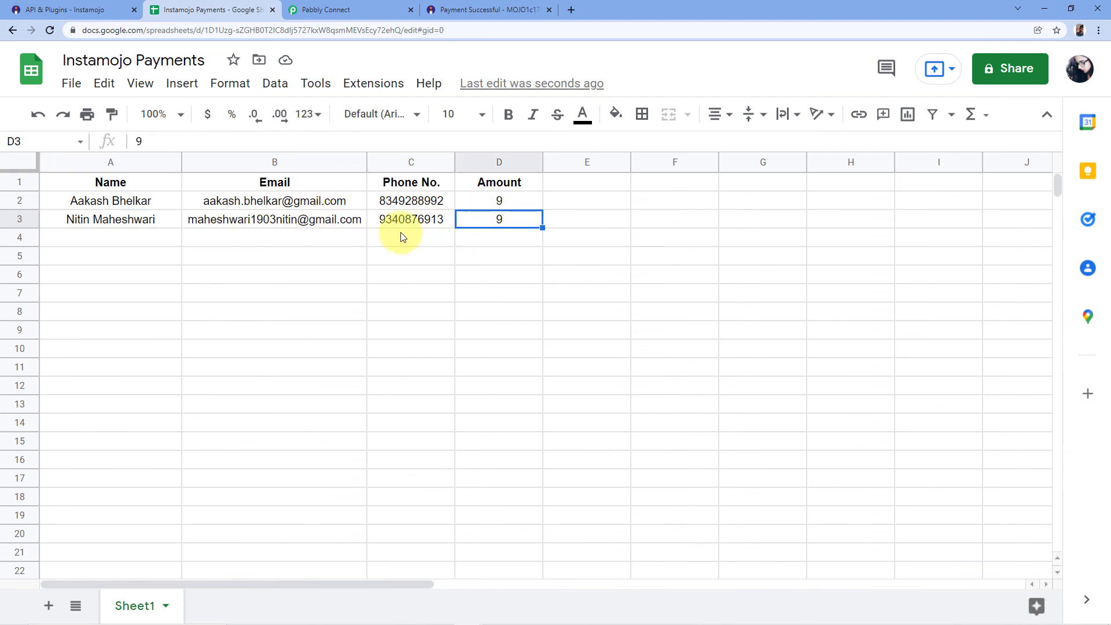
left_click(120, 224)
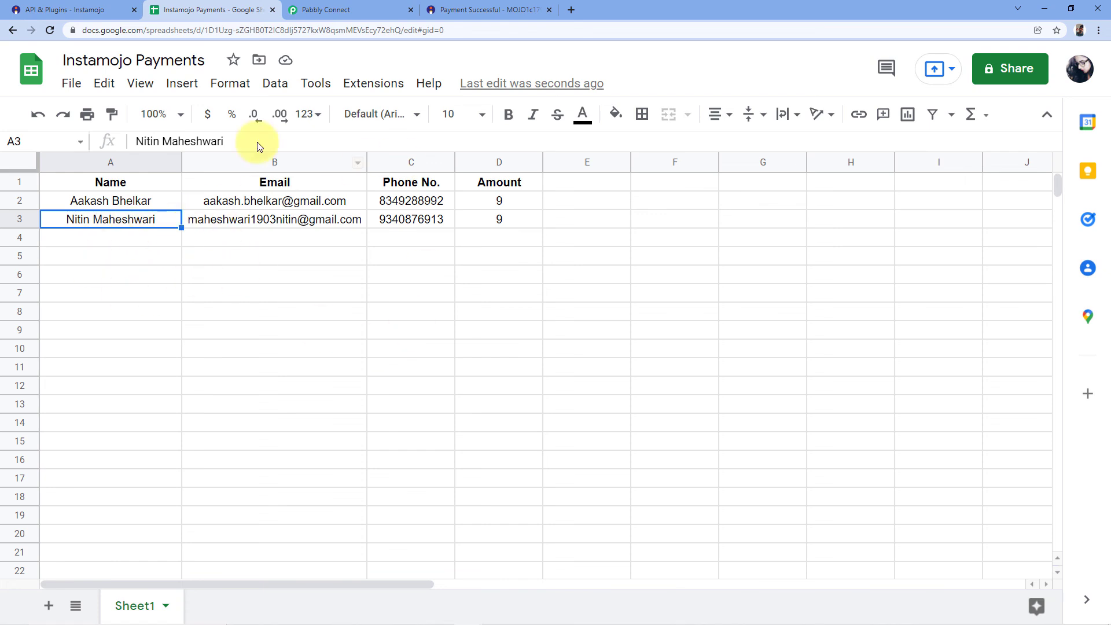
left_click(489, 10)
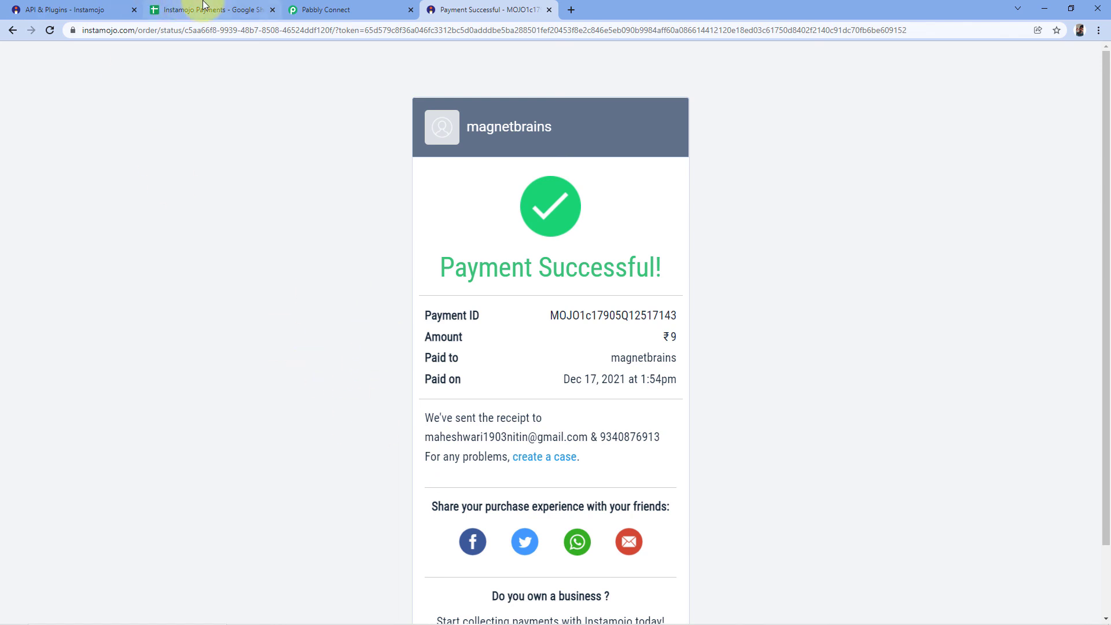
left_click(176, 10)
left_click(115, 237)
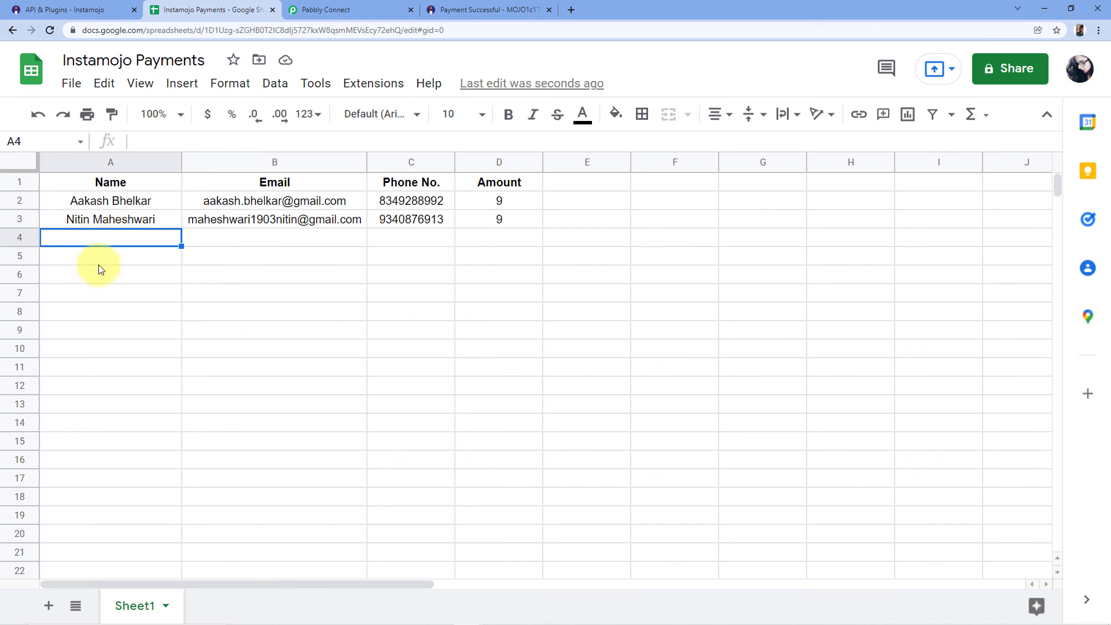
Switch to Pabbly Connect and collapse the trigger and both action steps of the Instamojo to Google Sheets workflow.
left_click(342, 6)
scroll(1050, 208, "up", 10)
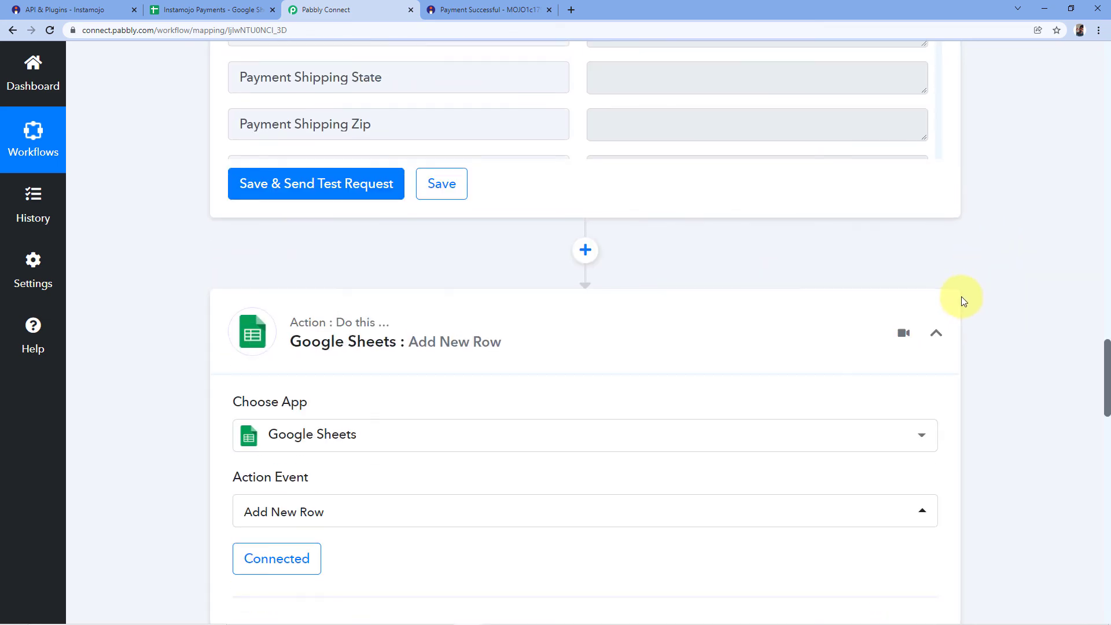
scroll(992, 236, "up", 18)
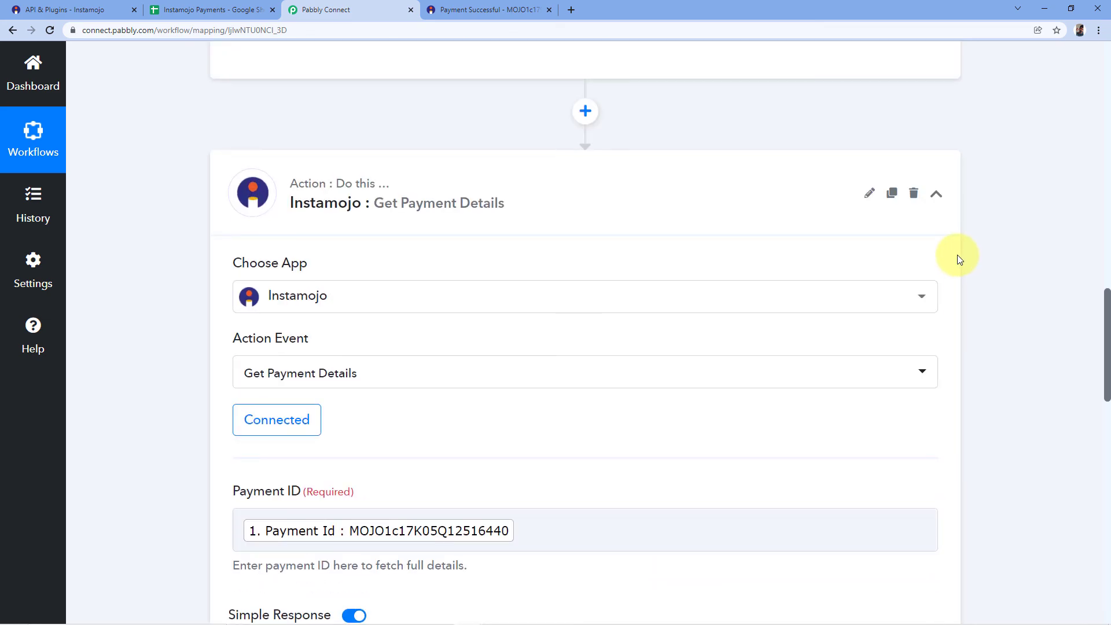
scroll(1001, 234, "up", 19)
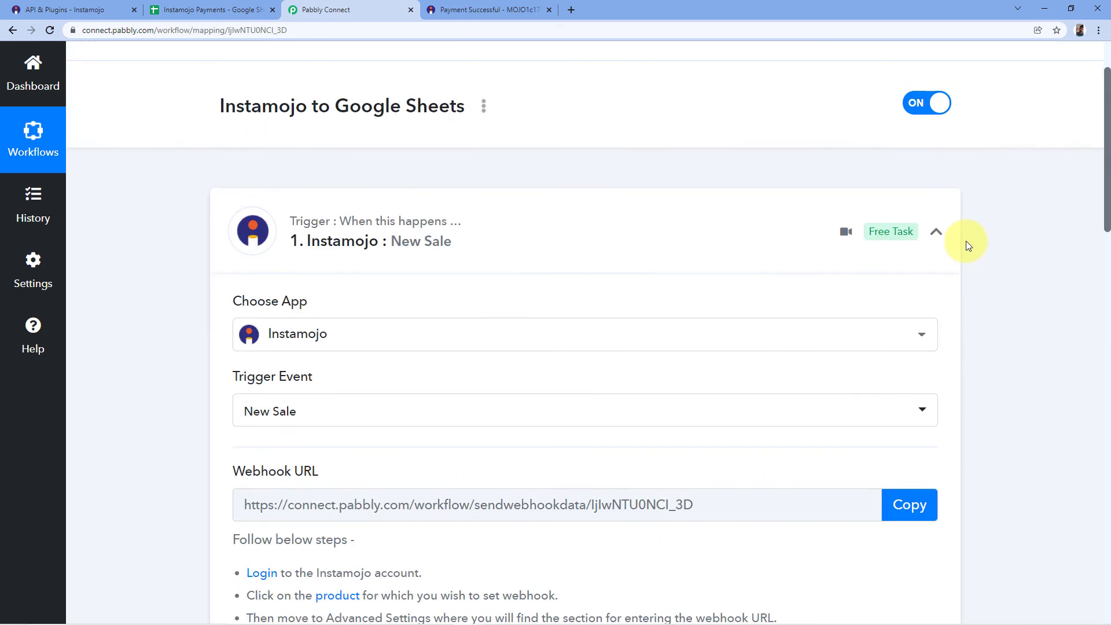
left_click(936, 232)
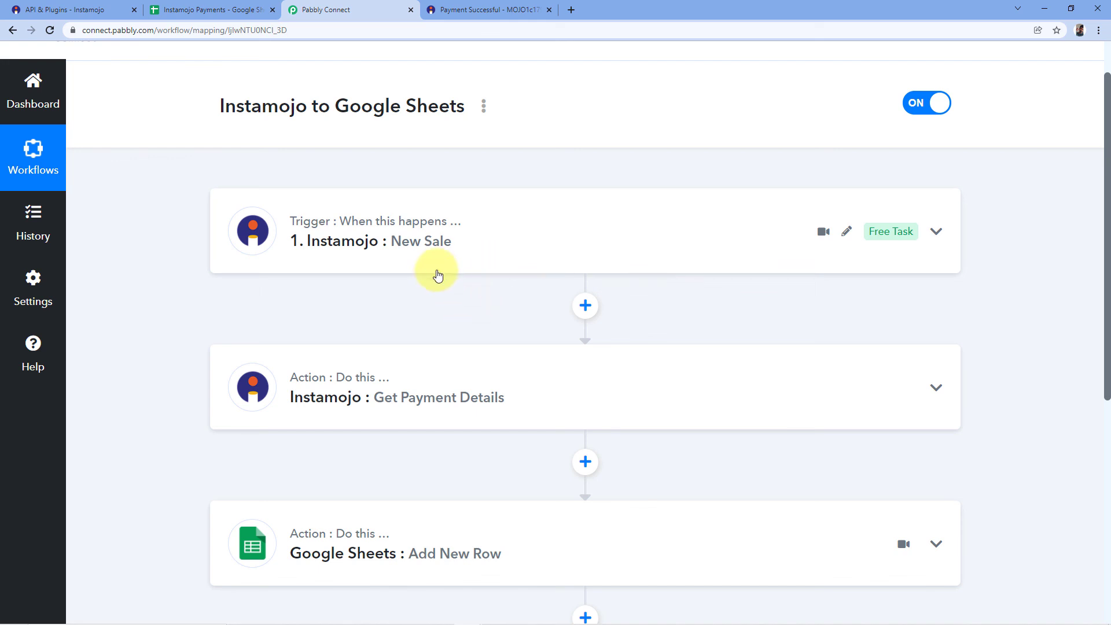
Review the workflow's sequence of New Sale trigger, Get Payment Details action and Add New Row action.
scroll(436, 270, "down", 1)
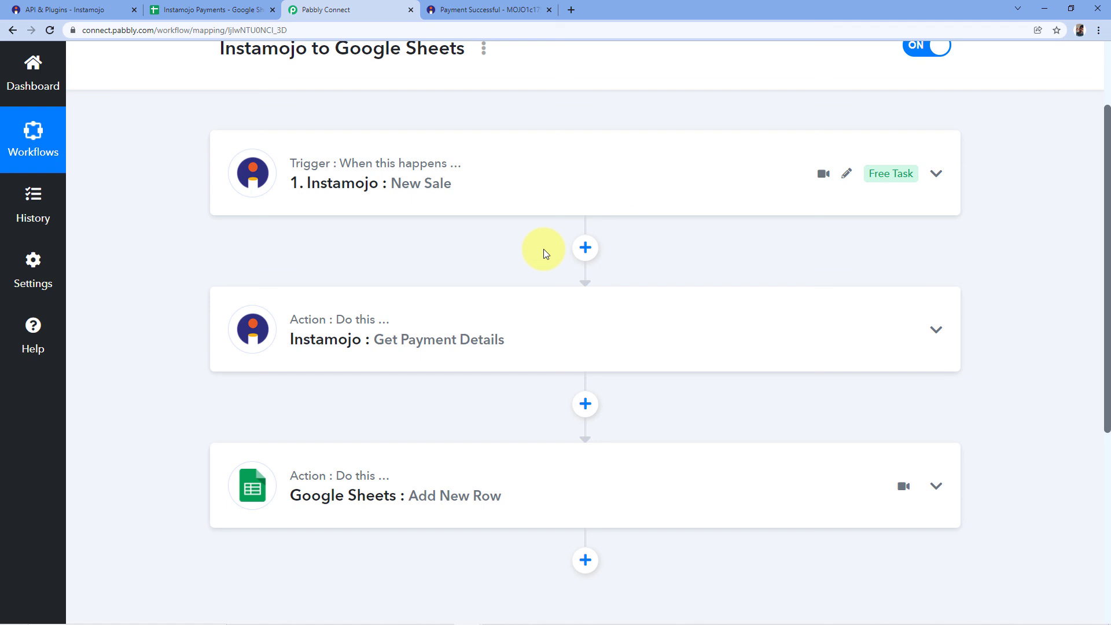
scroll(335, 216, "down", 2)
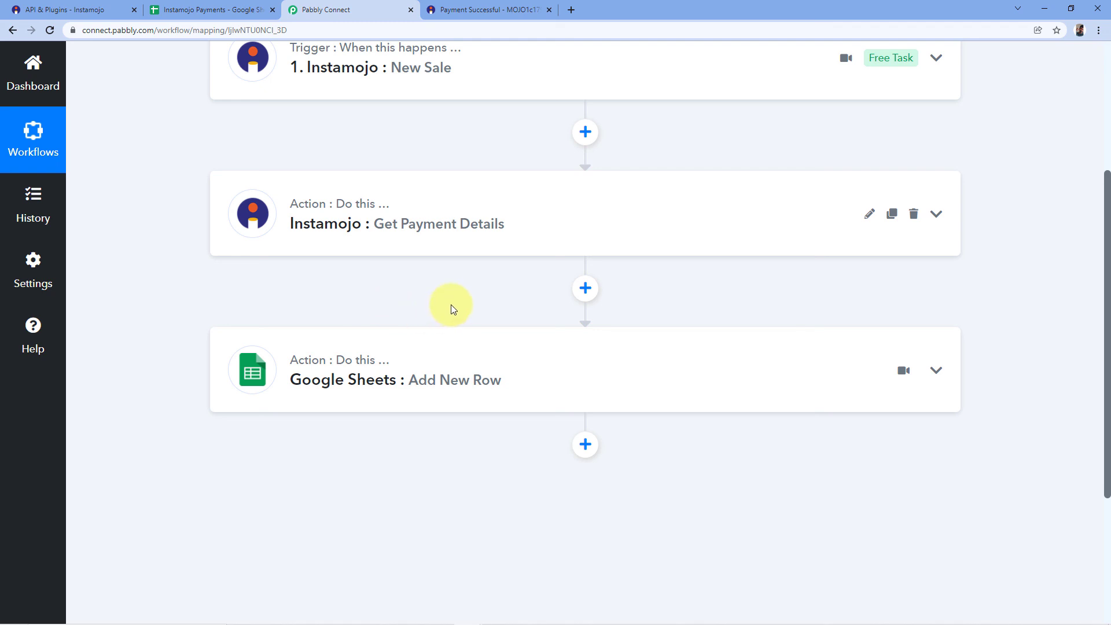
scroll(558, 278, "up", 4)
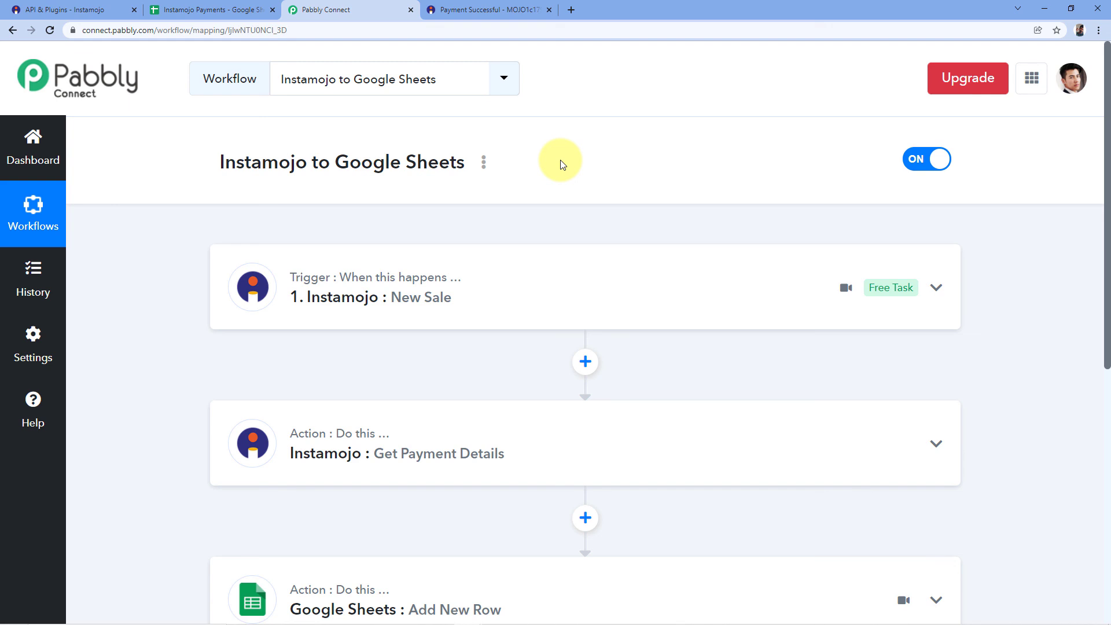
scroll(566, 165, "down", 1)
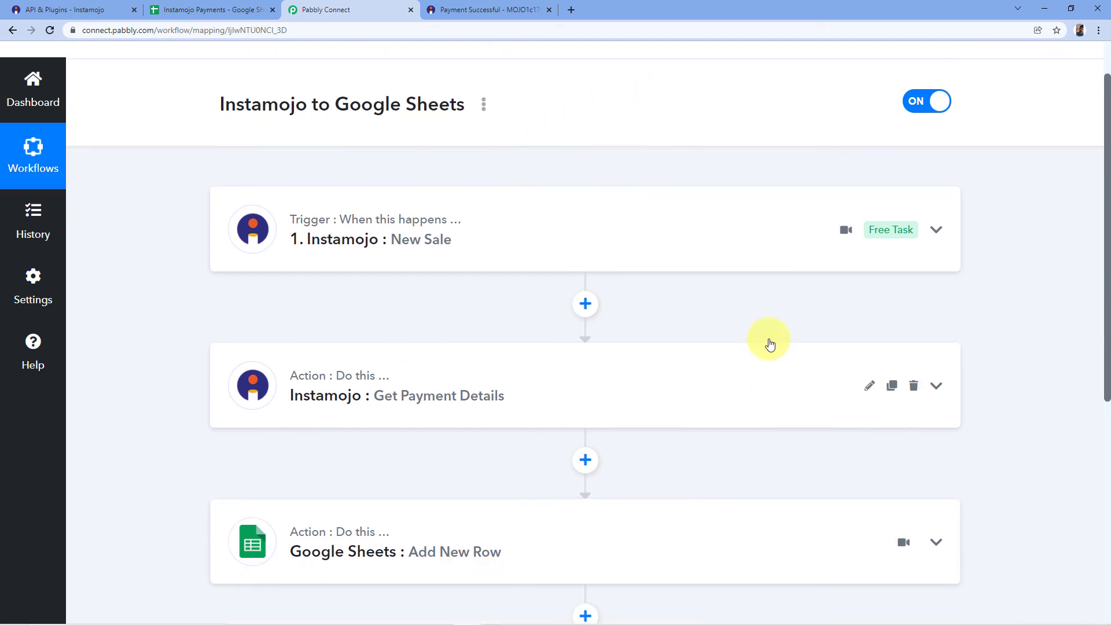
scroll(563, 166, "up", 1)
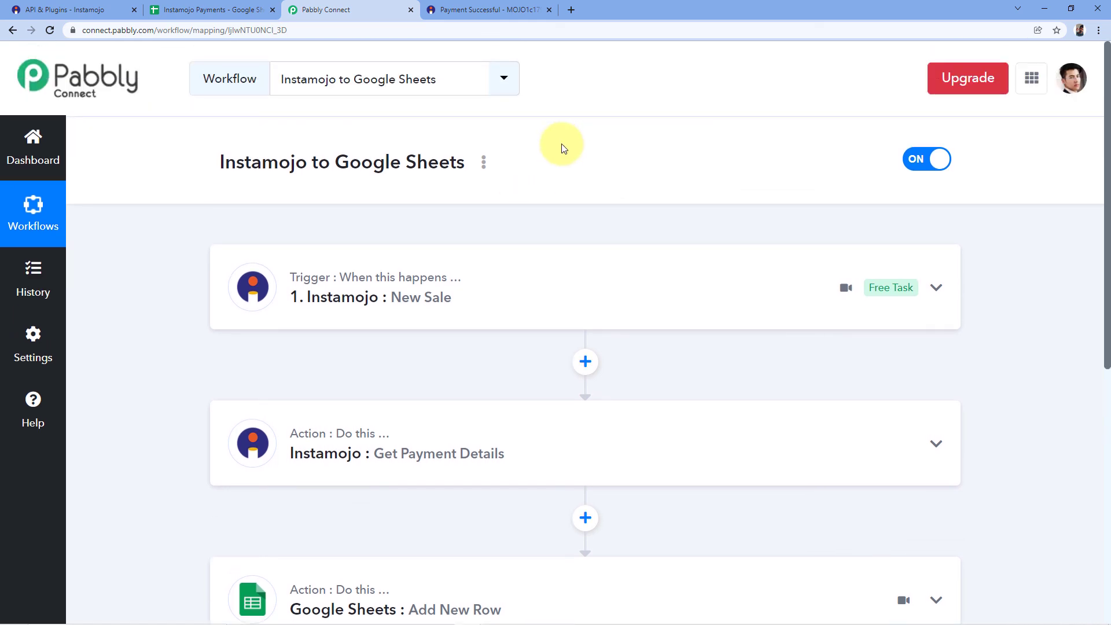